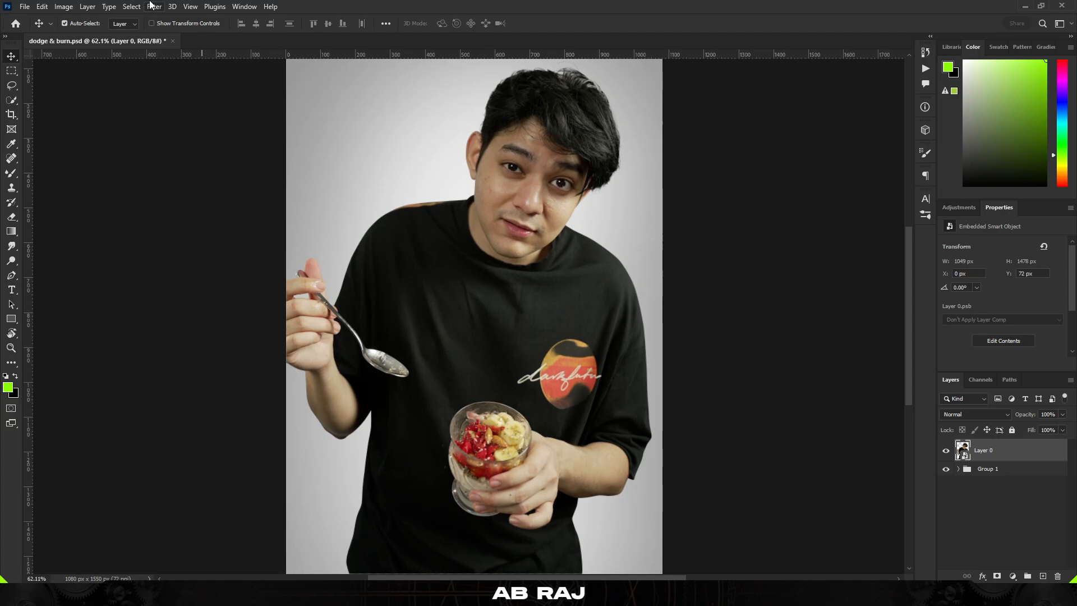
Open the Camera Raw Filter on the photo layer and set Texture to +52 and Dehaze to +14 in Basic
{"action": "left_click", "coordinate": [154, 6]}
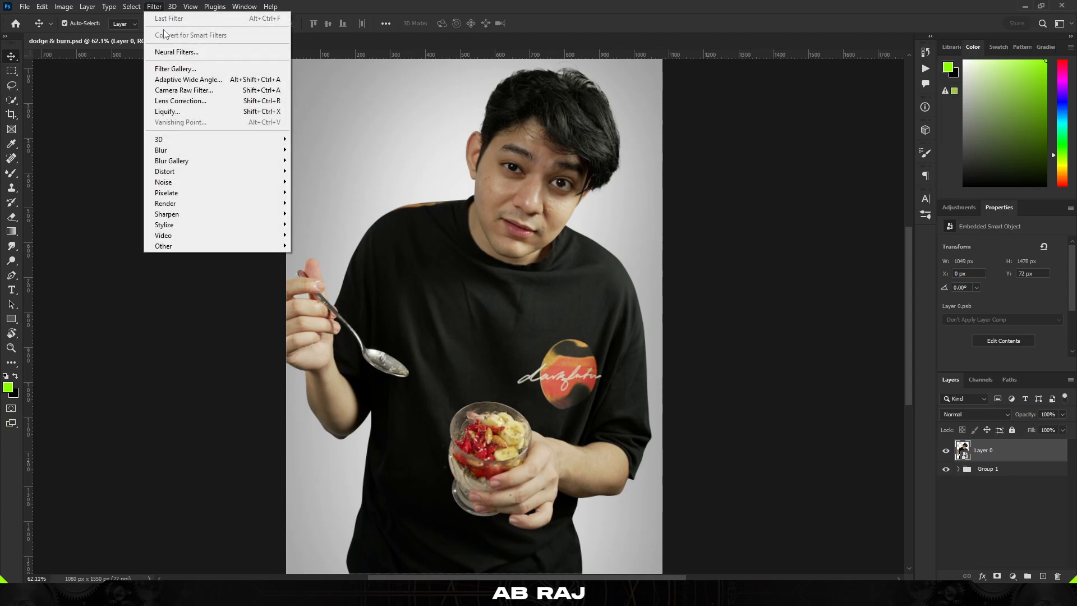
{"action": "left_click", "coordinate": [211, 91]}
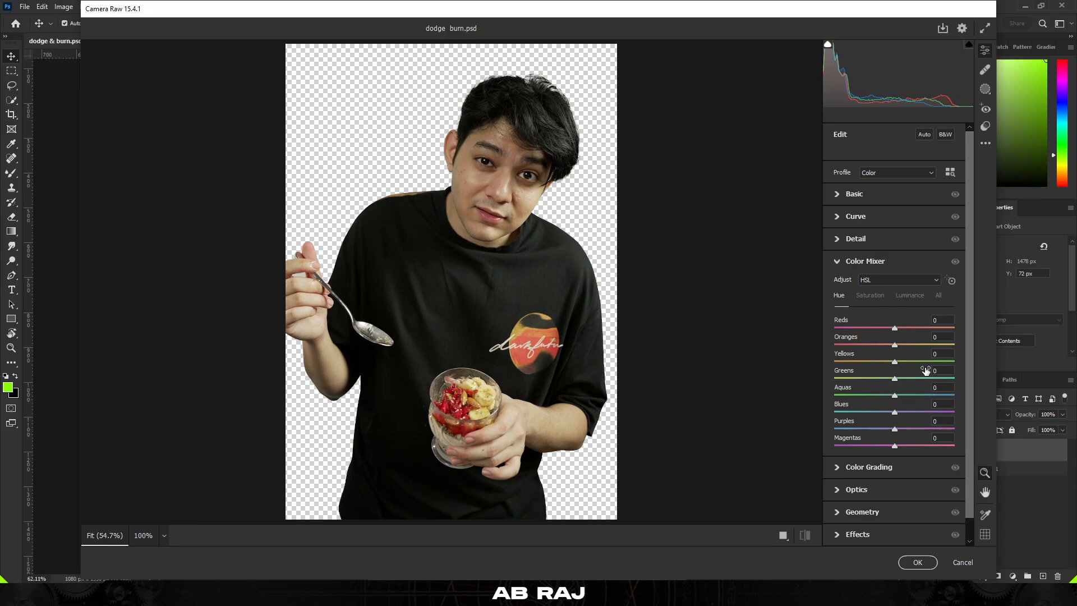
{"action": "left_click", "coordinate": [883, 197]}
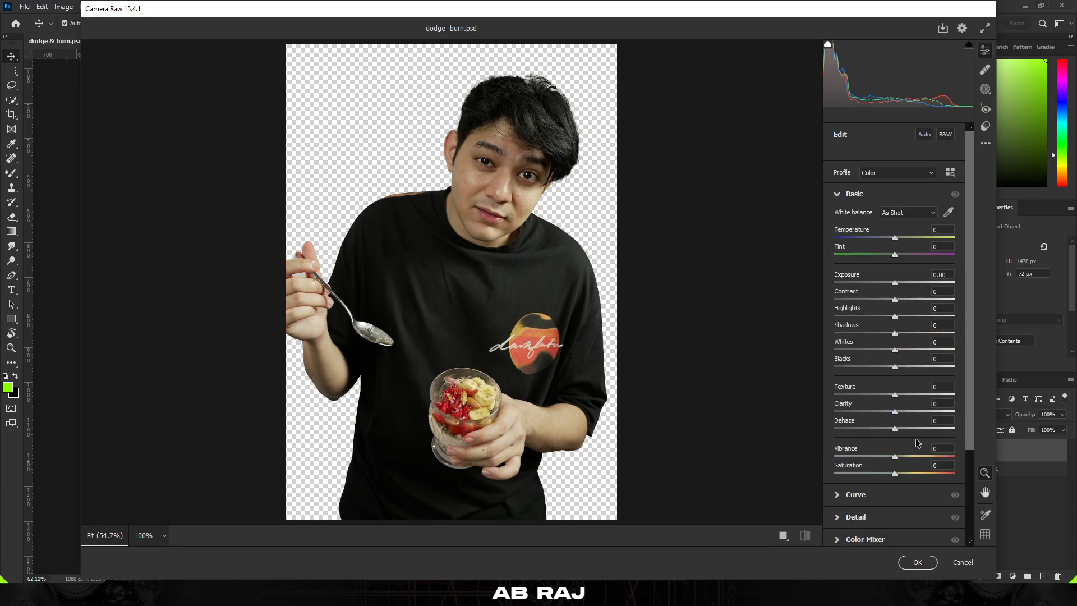
{"action": "left_click_drag", "start_coordinate": [912, 395], "coordinate": [927, 397]}
{"action": "left_click_drag", "start_coordinate": [894, 428], "coordinate": [905, 432]}
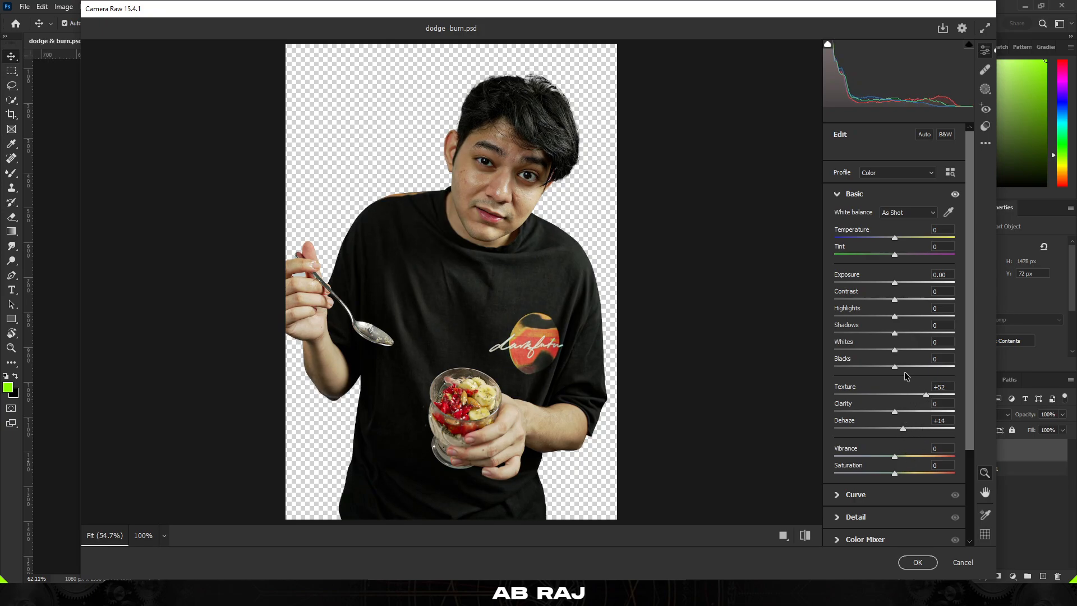
Set Contrast to +10, Shadows to +26 and Blacks to +27, and raise Vibrance
{"action": "left_click_drag", "start_coordinate": [903, 368], "coordinate": [912, 374]}
{"action": "left_click_drag", "start_coordinate": [895, 300], "coordinate": [910, 336]}
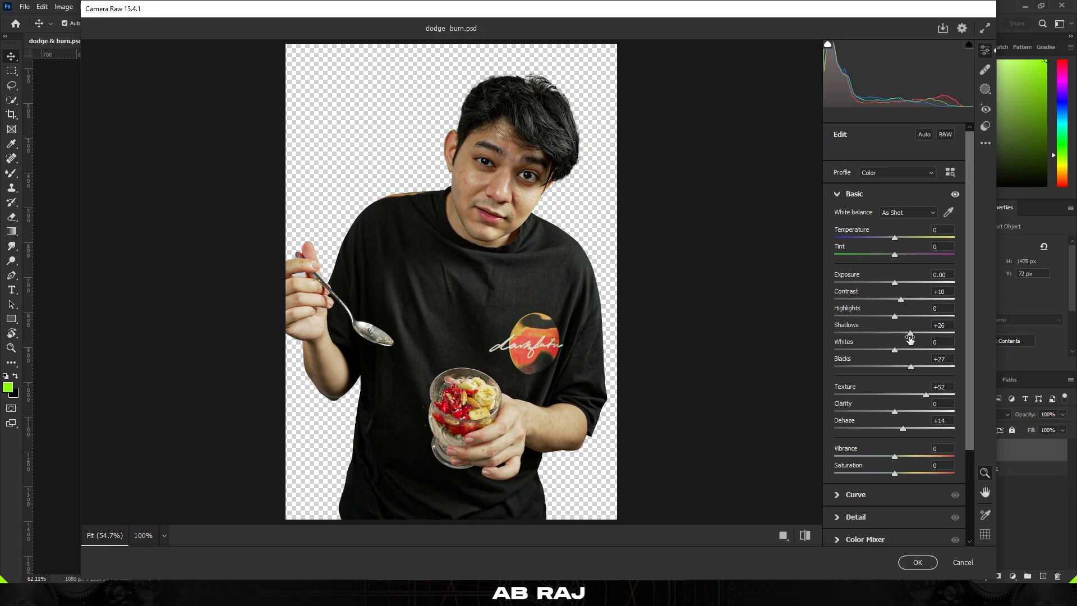
{"action": "left_click_drag", "start_coordinate": [894, 456], "coordinate": [908, 462]}
In Detail, set Sharpening to 67, Noise Reduction to 22 and Color Noise Reduction to 18, then apply the filter
{"action": "left_click", "coordinate": [879, 517]}
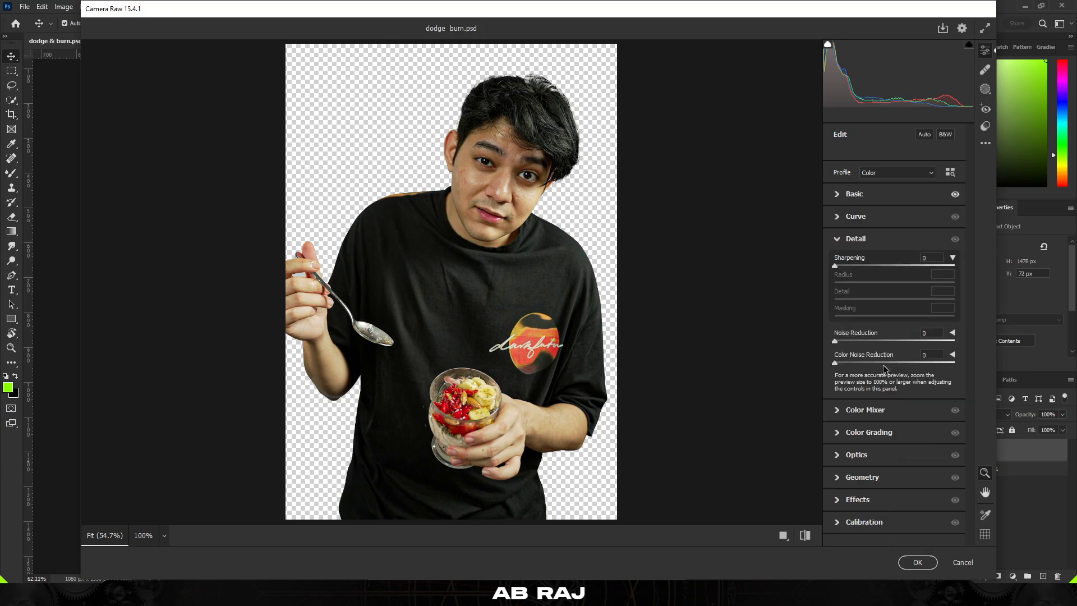
{"action": "left_click", "coordinate": [859, 265]}
{"action": "left_click_drag", "start_coordinate": [862, 276], "coordinate": [886, 278]}
{"action": "left_click", "coordinate": [861, 340]}
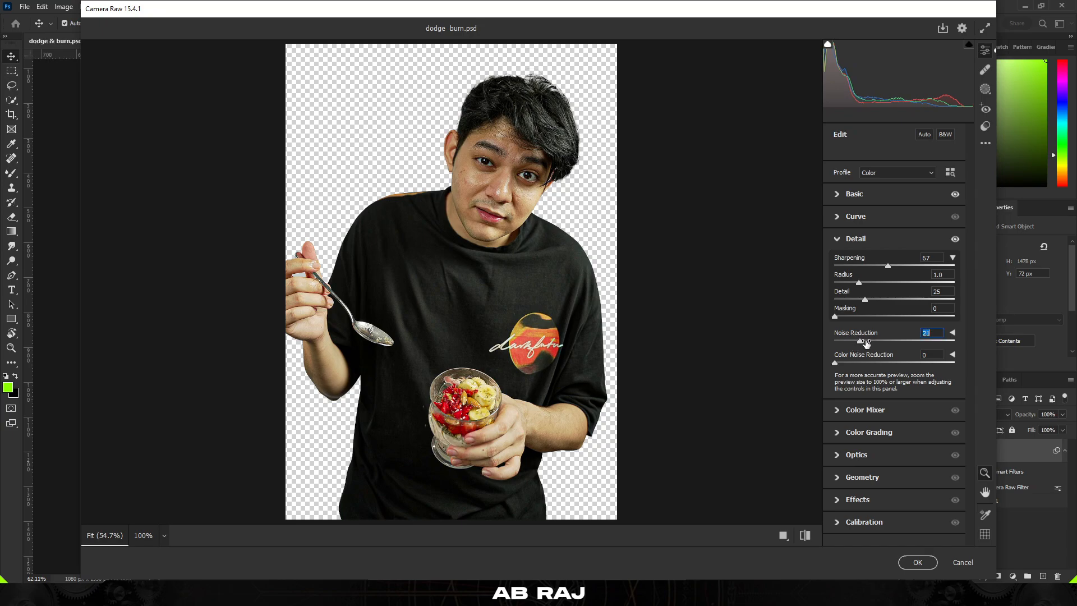
{"action": "left_click", "coordinate": [856, 363]}
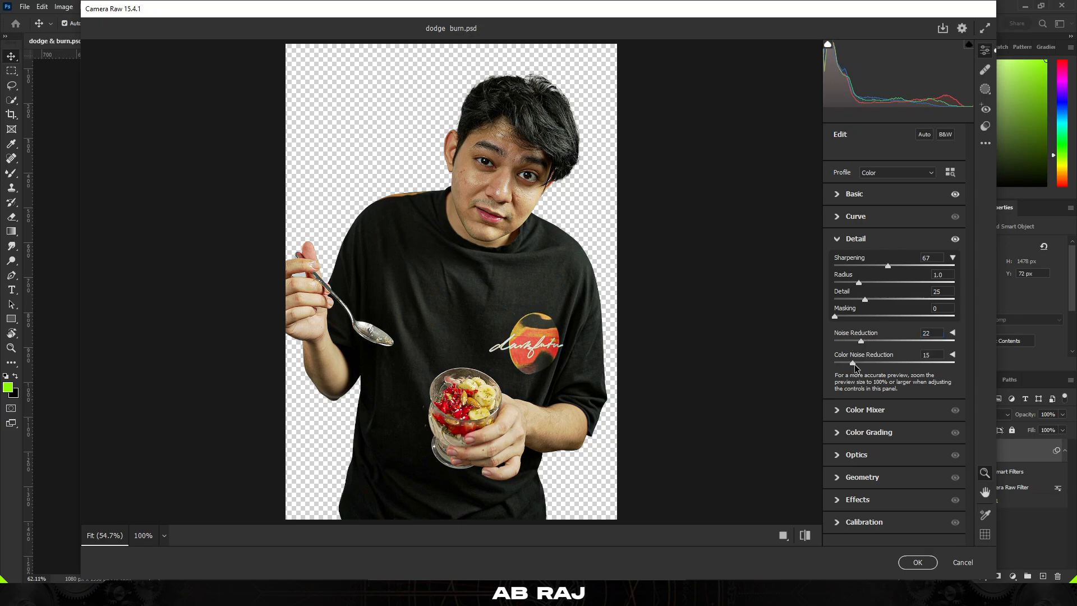
{"action": "left_click", "coordinate": [917, 562]}
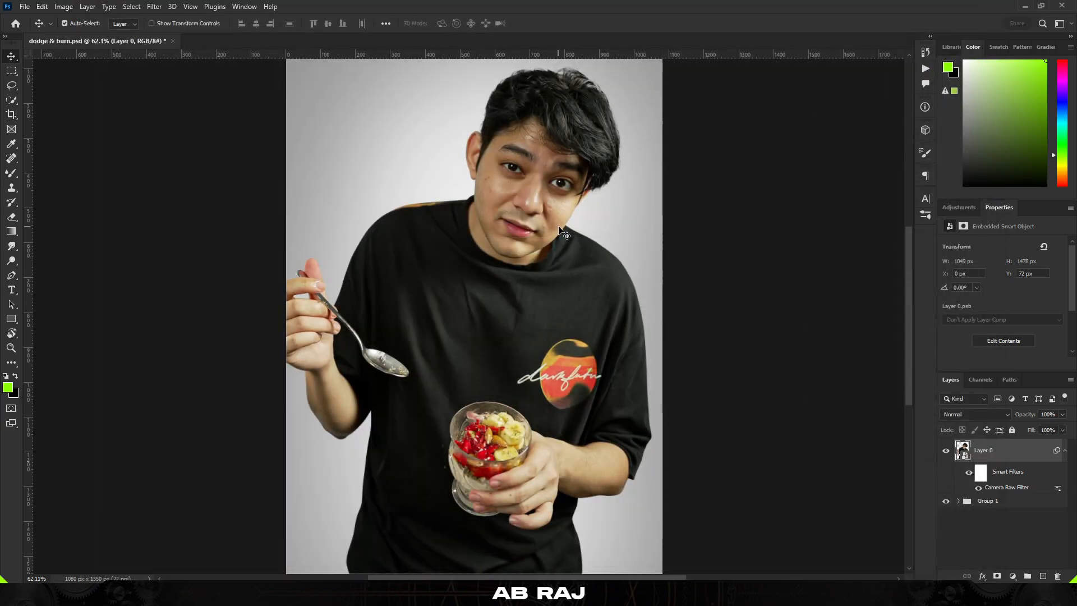
Zoom in and pan around the face to inspect the skin texture
{"action": "scroll", "coordinate": [558, 179], "scroll_direction": "up", "scroll_amount": 2}
{"action": "scroll", "coordinate": [559, 182], "scroll_direction": "up", "scroll_amount": 1}
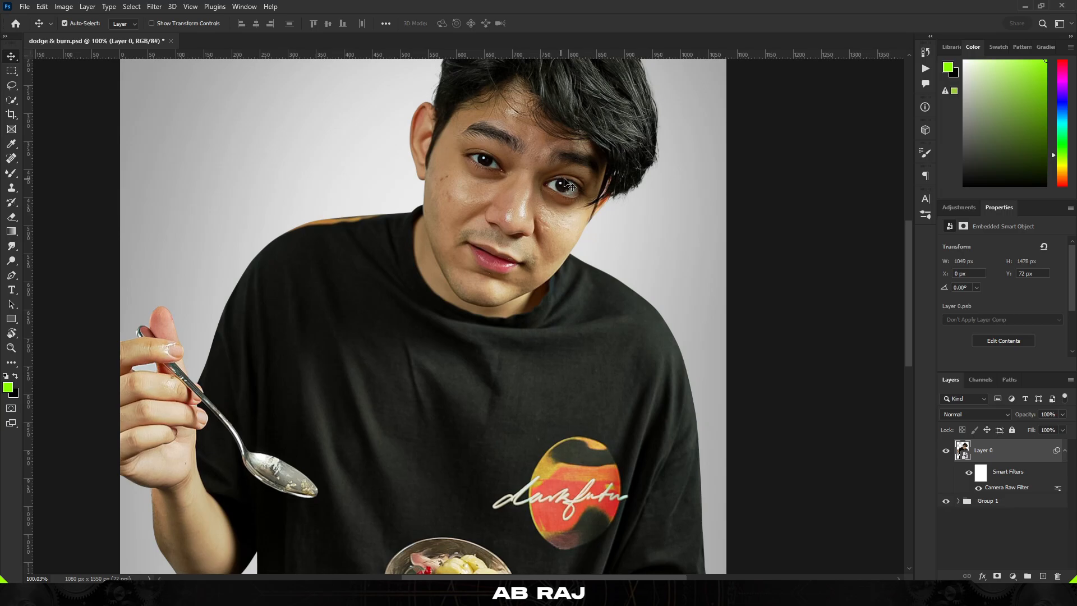
{"action": "scroll", "coordinate": [555, 190], "scroll_direction": "up", "scroll_amount": 3}
{"action": "scroll", "coordinate": [555, 224], "scroll_direction": "up", "scroll_amount": 3}
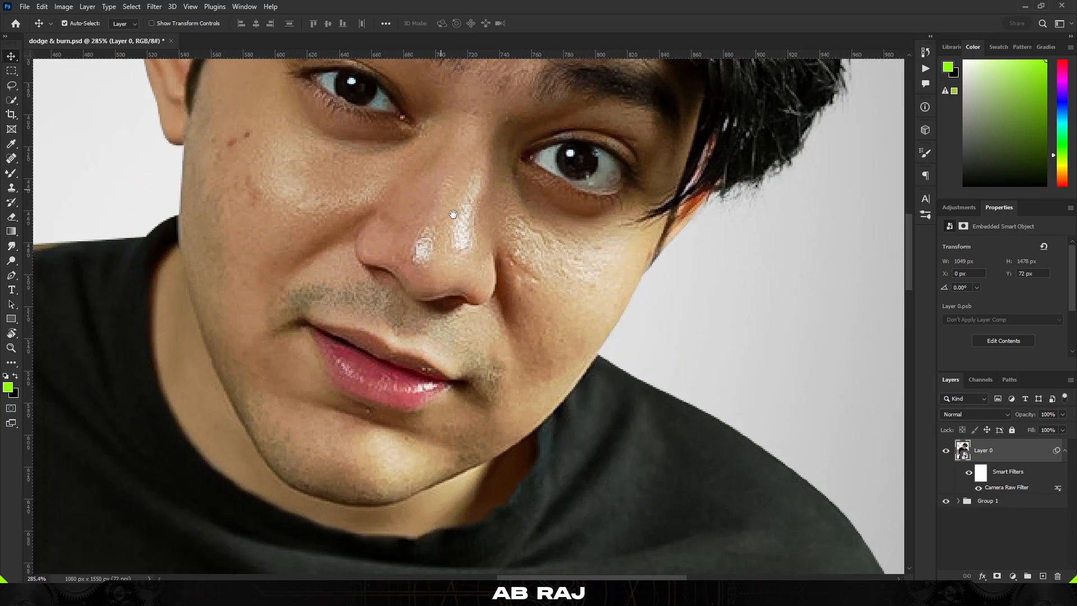
{"action": "left_click_drag", "start_coordinate": [450, 210], "coordinate": [484, 242]}
{"action": "left_click_drag", "start_coordinate": [367, 205], "coordinate": [389, 243]}
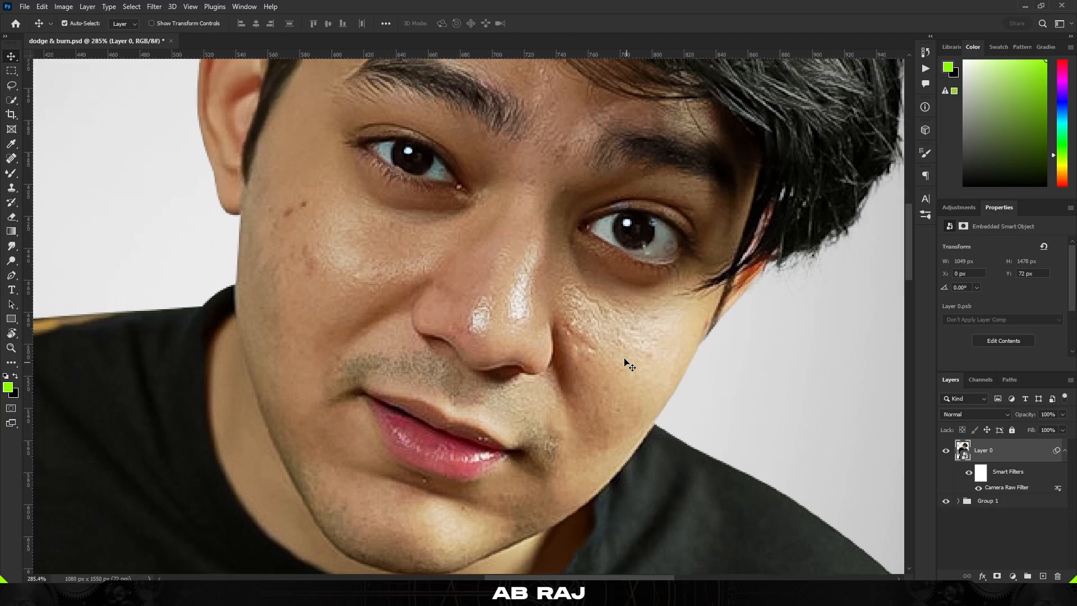
{"action": "scroll", "coordinate": [389, 243], "scroll_direction": "down", "scroll_amount": 4}
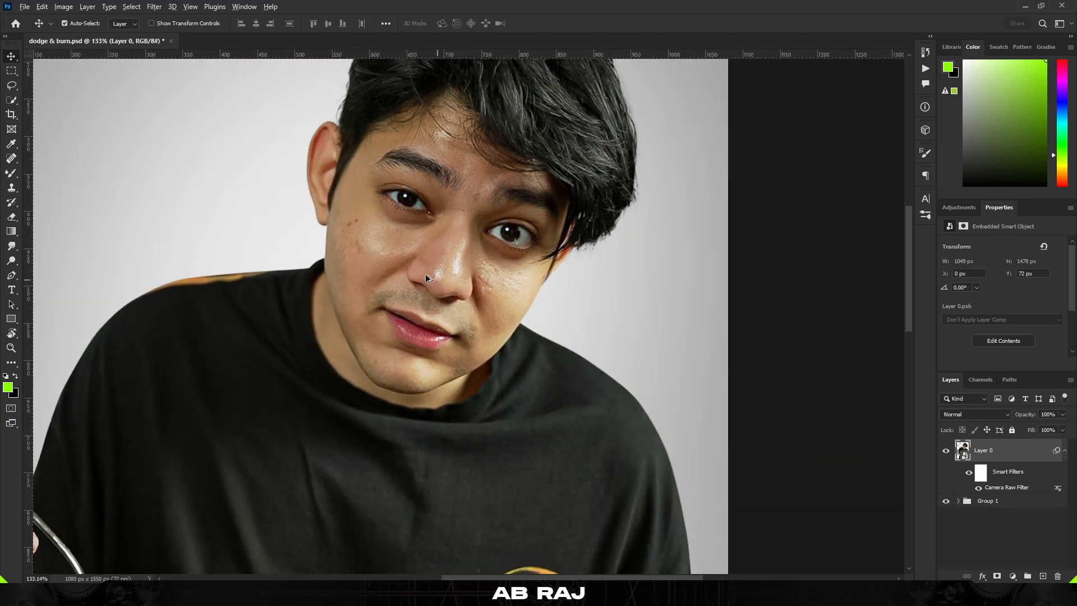
{"action": "scroll", "coordinate": [425, 274], "scroll_direction": "up", "scroll_amount": 2}
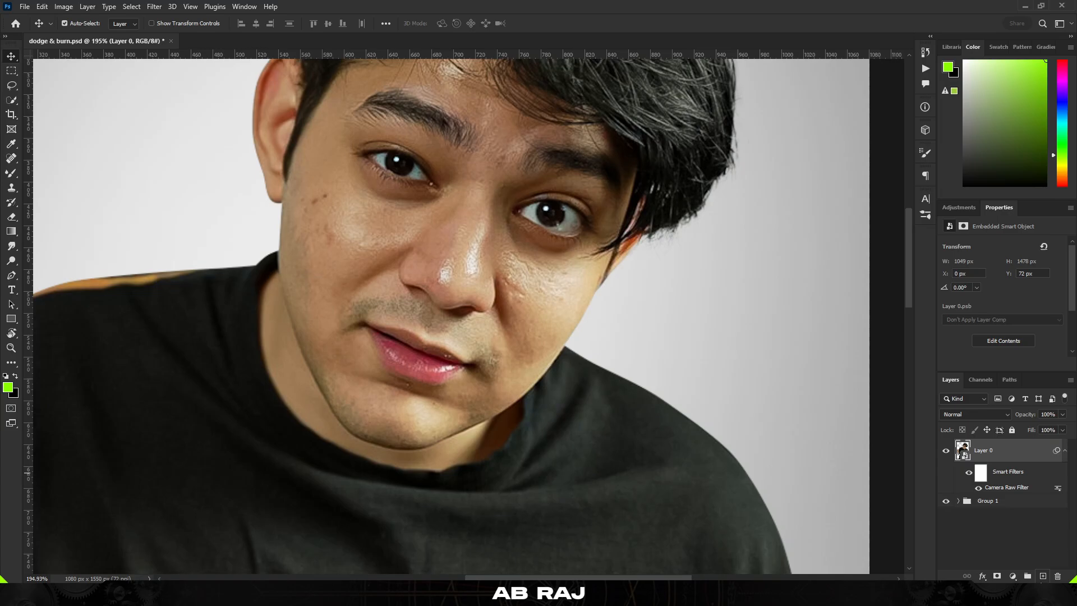
Add a new empty layer above the photo and make it a clipping mask to the photo layer
{"action": "left_click", "coordinate": [1043, 576]}
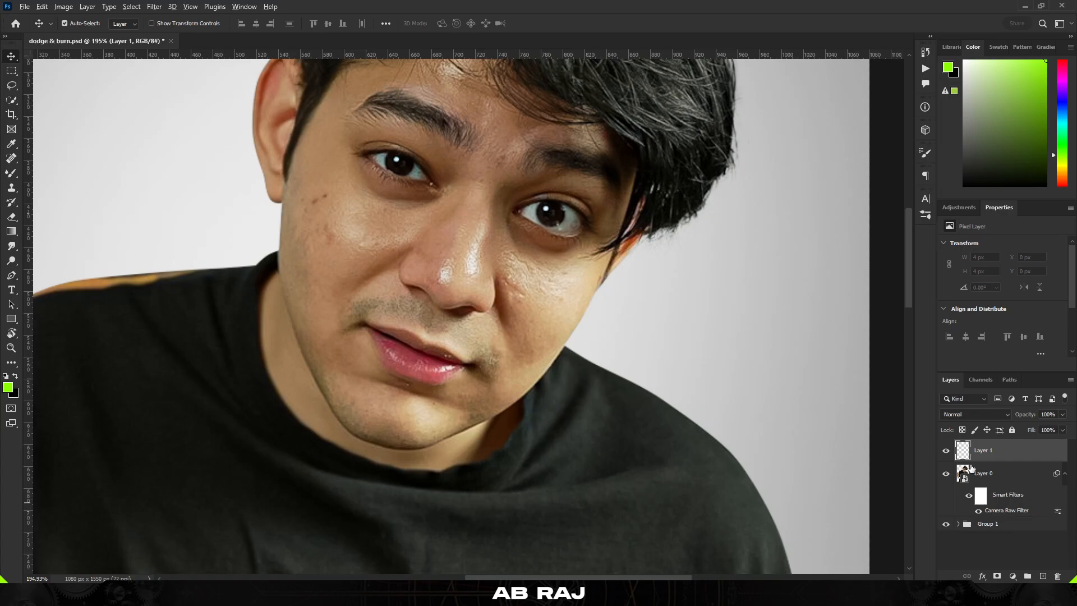
{"action": "scroll", "coordinate": [976, 473], "scroll_direction": "up", "scroll_amount": 1}
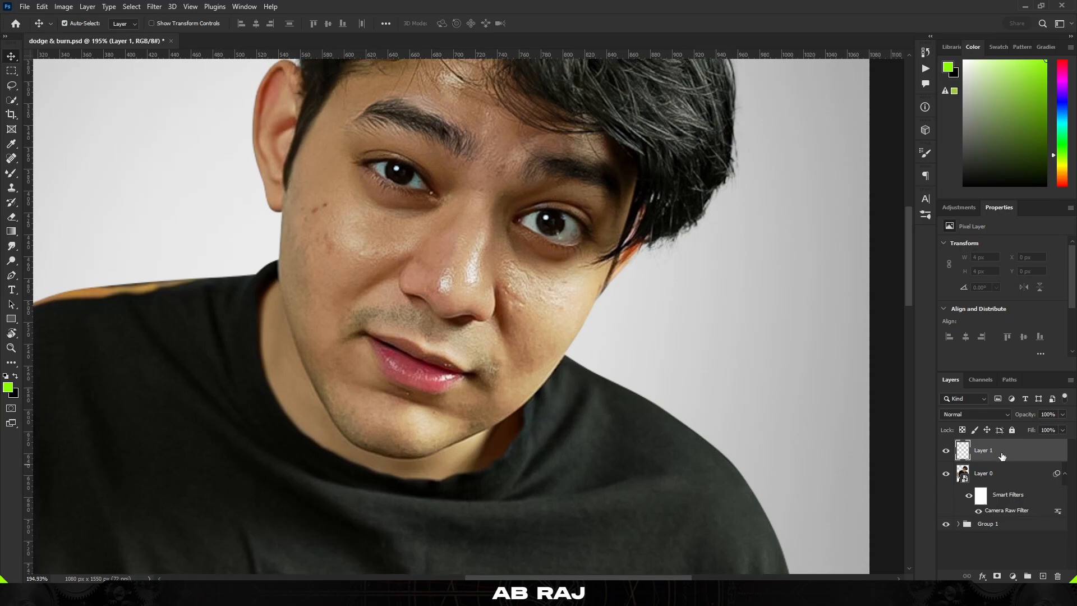
{"action": "right_click", "coordinate": [1035, 457]}
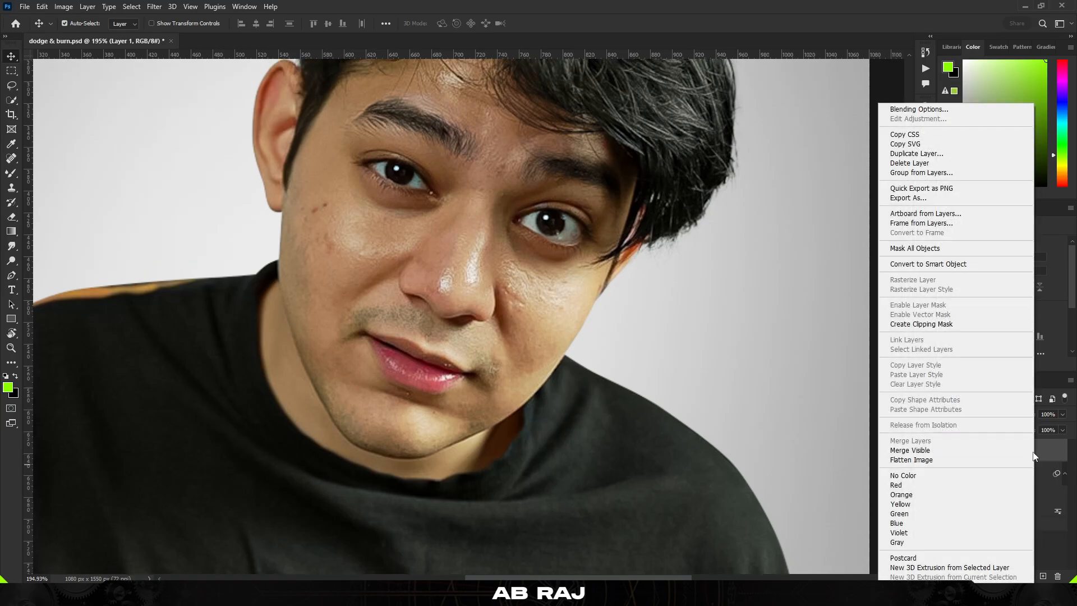
{"action": "left_click", "coordinate": [956, 328]}
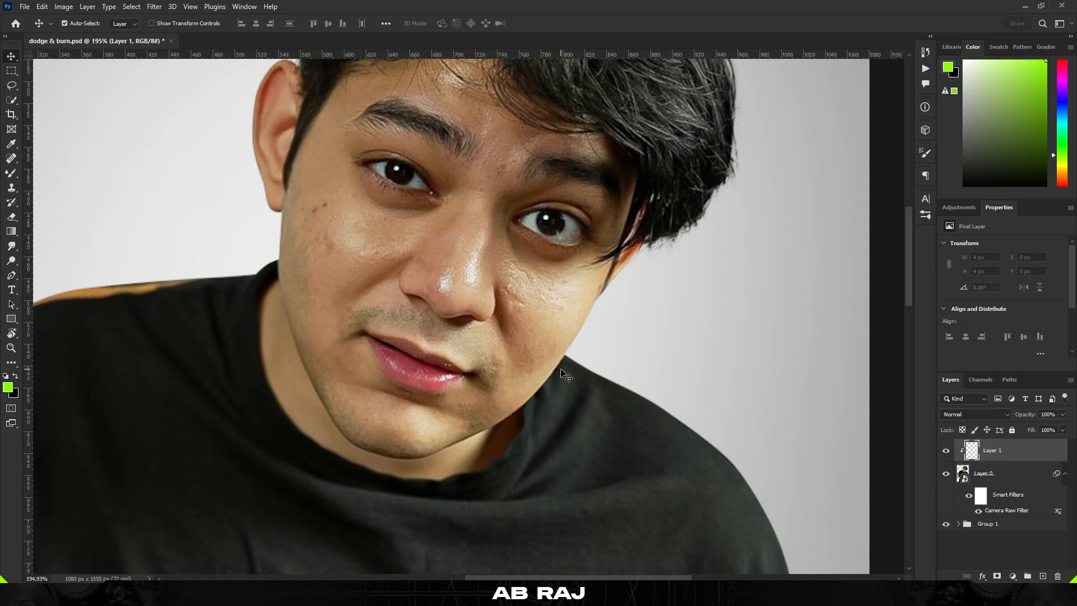
Switch to the Mixer Brush tool and blend the skin just under the left eye
{"action": "left_click", "coordinate": [11, 176]}
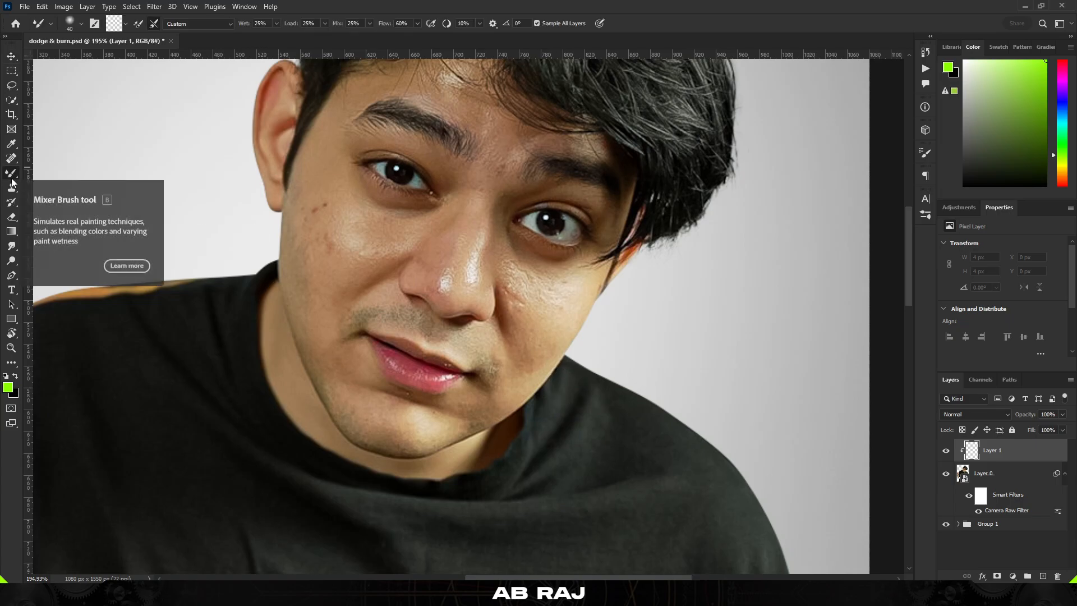
{"action": "right_click", "coordinate": [12, 183]}
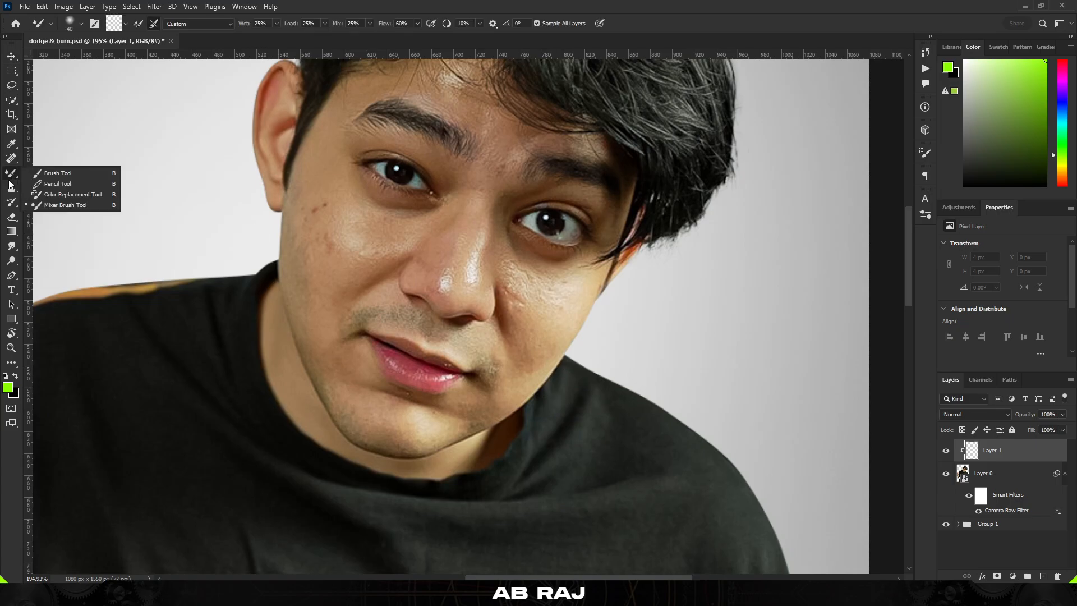
{"action": "left_click", "coordinate": [79, 205]}
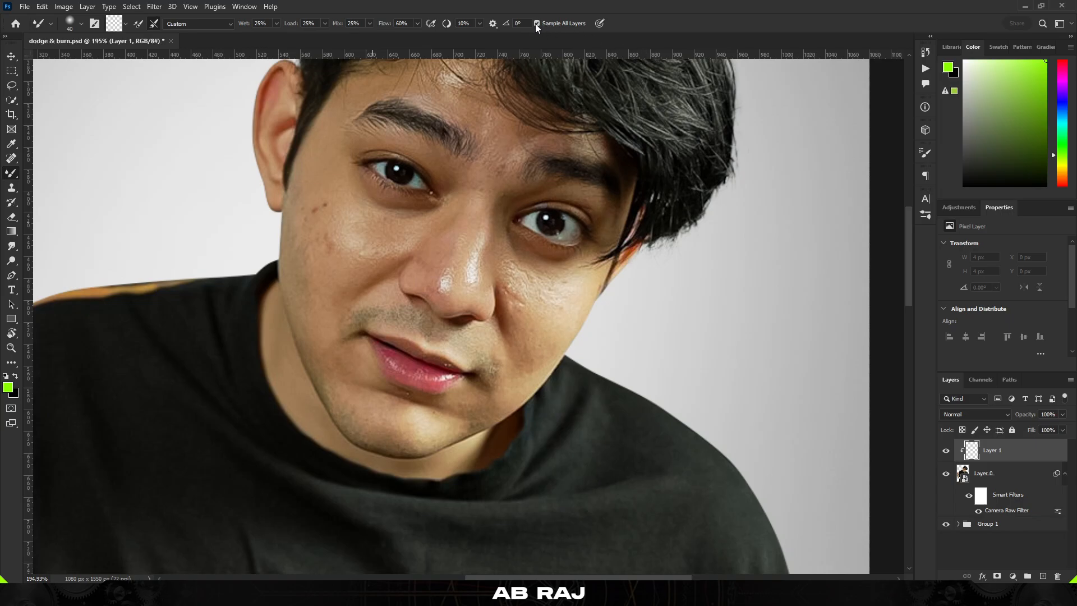
{"action": "scroll", "coordinate": [386, 217], "scroll_direction": "up", "scroll_amount": 2}
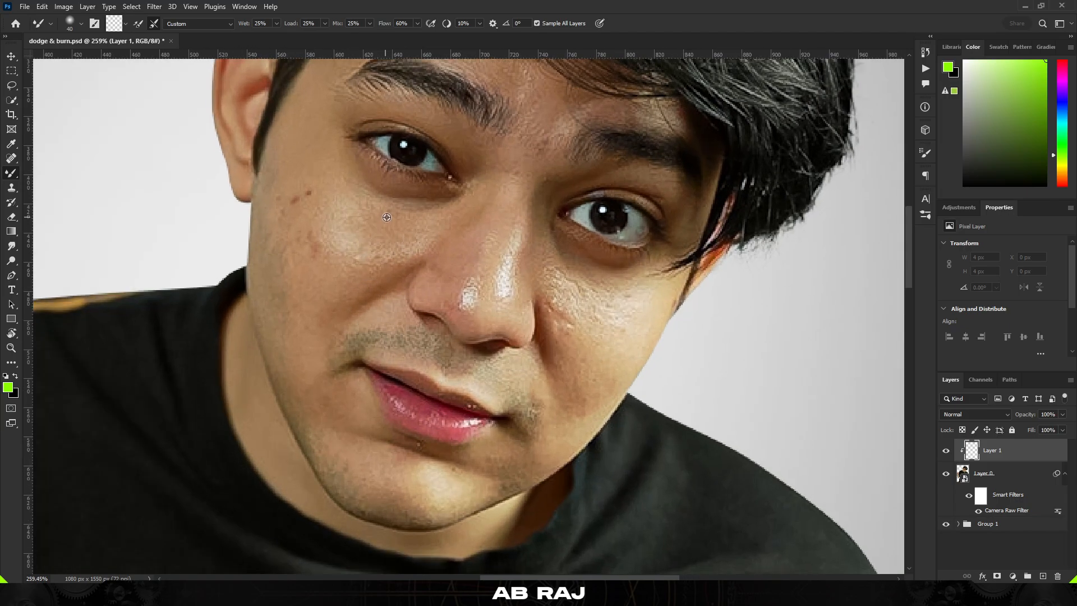
{"action": "scroll", "coordinate": [386, 217], "scroll_direction": "up", "scroll_amount": 1}
{"action": "left_click_drag", "start_coordinate": [385, 206], "coordinate": [413, 207]}
Try another blending stroke under the left eye and undo it
{"action": "scroll", "coordinate": [402, 192], "scroll_direction": "up", "scroll_amount": 1}
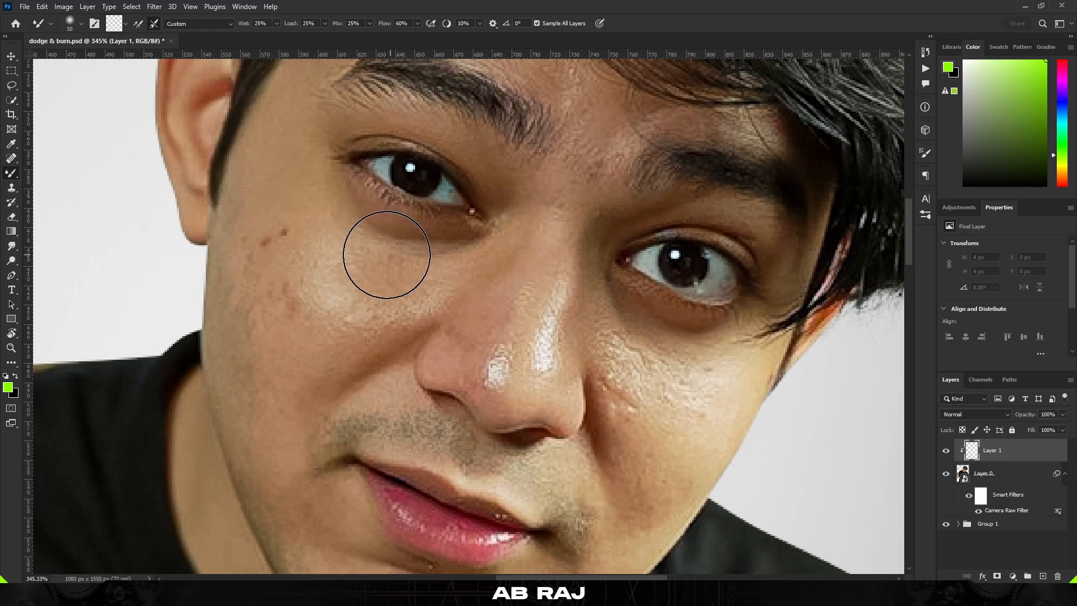
{"action": "left_click_drag", "start_coordinate": [402, 240], "coordinate": [416, 211]}
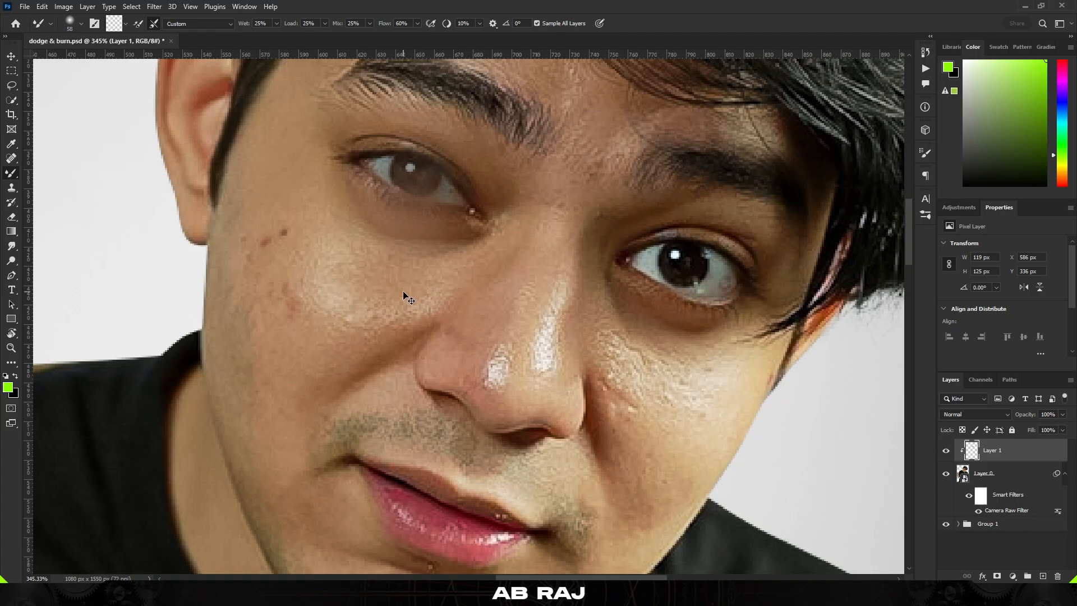
{"action": "key", "text": "ctrl+z"}
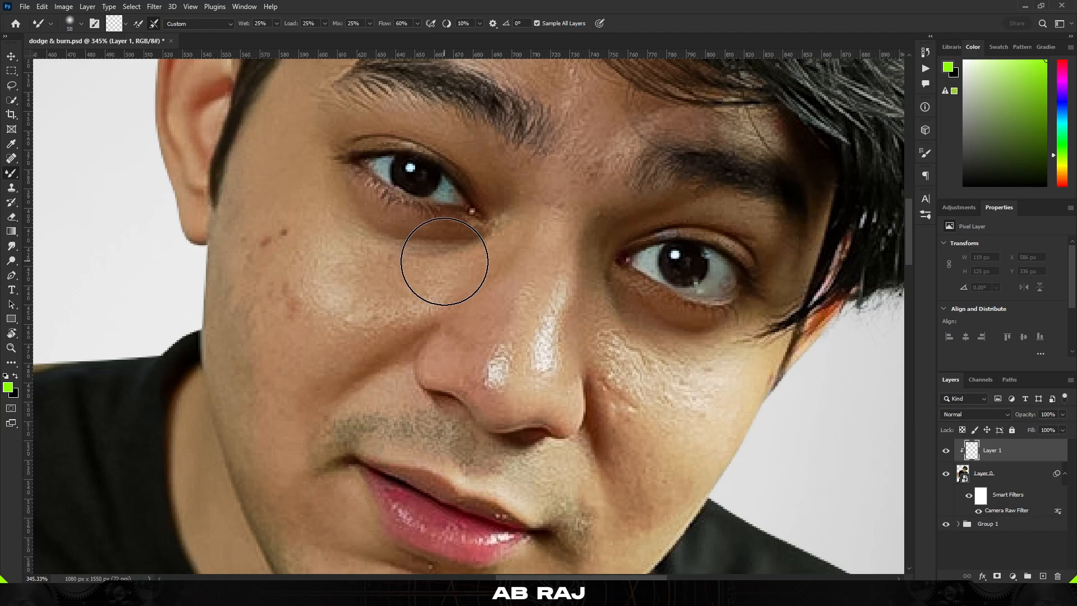
Blend the skin across the left cheek with several Mixer Brush strokes
{"action": "scroll", "coordinate": [423, 248], "scroll_direction": "left", "scroll_amount": 2}
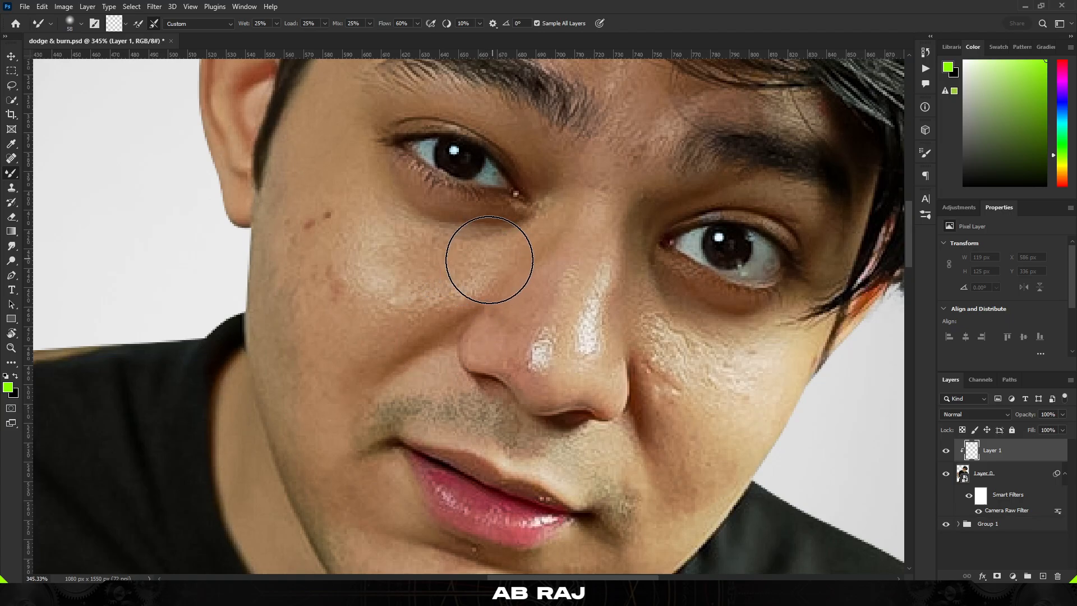
{"action": "scroll", "coordinate": [478, 257], "scroll_direction": "left", "scroll_amount": 2}
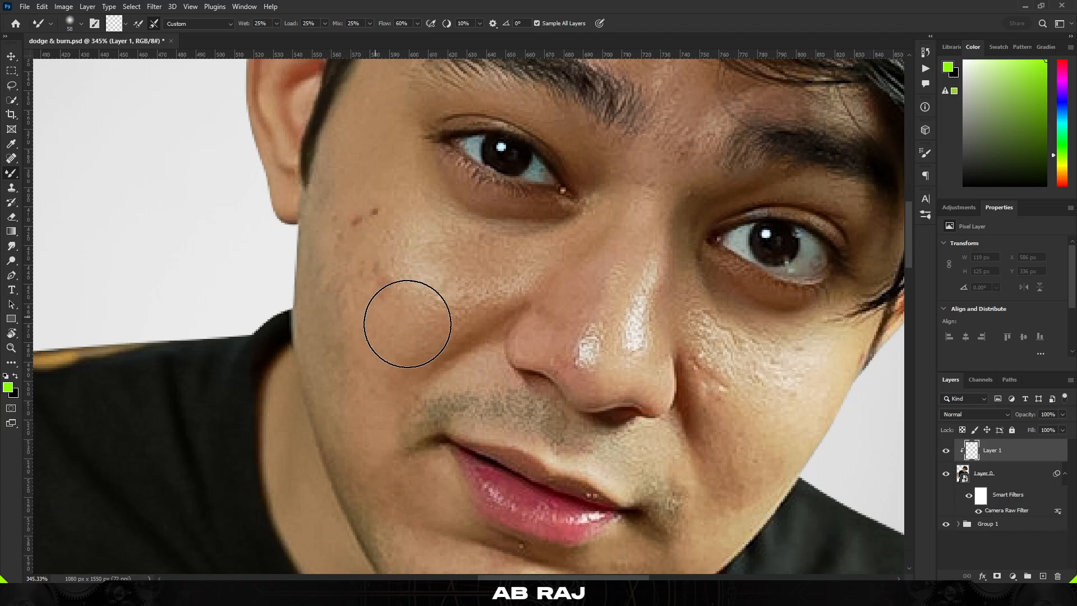
{"action": "left_click_drag", "start_coordinate": [393, 221], "coordinate": [386, 247]}
{"action": "scroll", "coordinate": [393, 284], "scroll_direction": "up", "scroll_amount": 1}
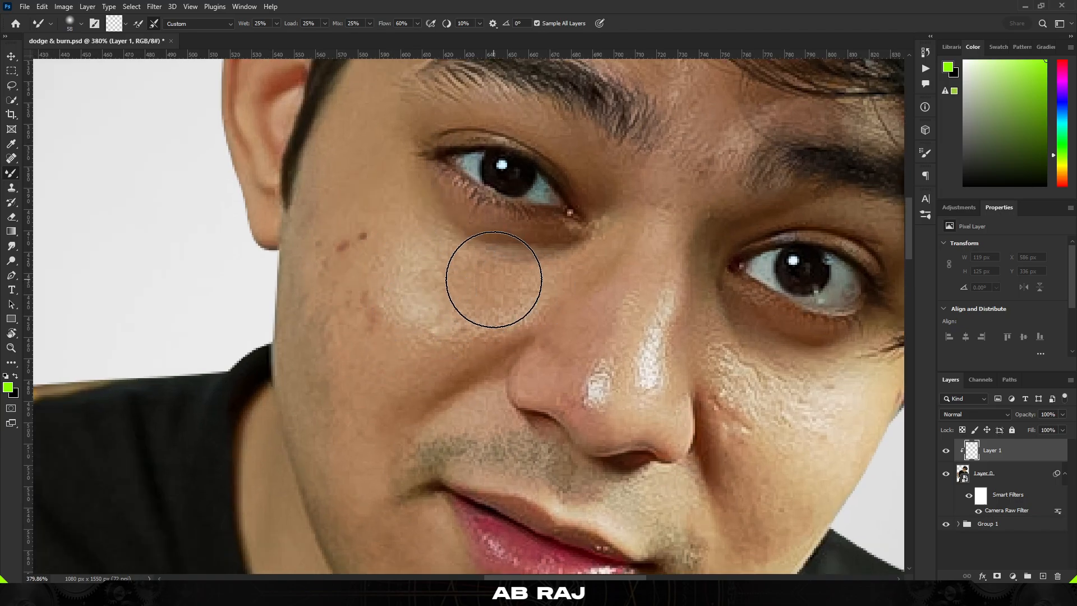
{"action": "left_click_drag", "start_coordinate": [493, 279], "coordinate": [524, 291]}
{"action": "mouse_move", "coordinate": [388, 294]}
{"action": "left_mouse_down"}
{"action": "mouse_move", "coordinate": [362, 307]}
{"action": "mouse_move", "coordinate": [363, 248]}
{"action": "mouse_move", "coordinate": [341, 231]}
{"action": "mouse_move", "coordinate": [335, 360]}
{"action": "left_mouse_up"}
{"action": "scroll", "coordinate": [343, 326], "scroll_direction": "down", "scroll_amount": 3}
{"action": "left_click_drag", "start_coordinate": [345, 305], "coordinate": [336, 304]}
{"action": "mouse_move", "coordinate": [349, 258]}
{"action": "left_mouse_down"}
{"action": "mouse_move", "coordinate": [352, 306]}
{"action": "mouse_move", "coordinate": [392, 264]}
{"action": "mouse_move", "coordinate": [517, 280]}
{"action": "mouse_move", "coordinate": [438, 321]}
{"action": "mouse_move", "coordinate": [463, 312]}
{"action": "mouse_move", "coordinate": [453, 298]}
{"action": "left_mouse_up"}
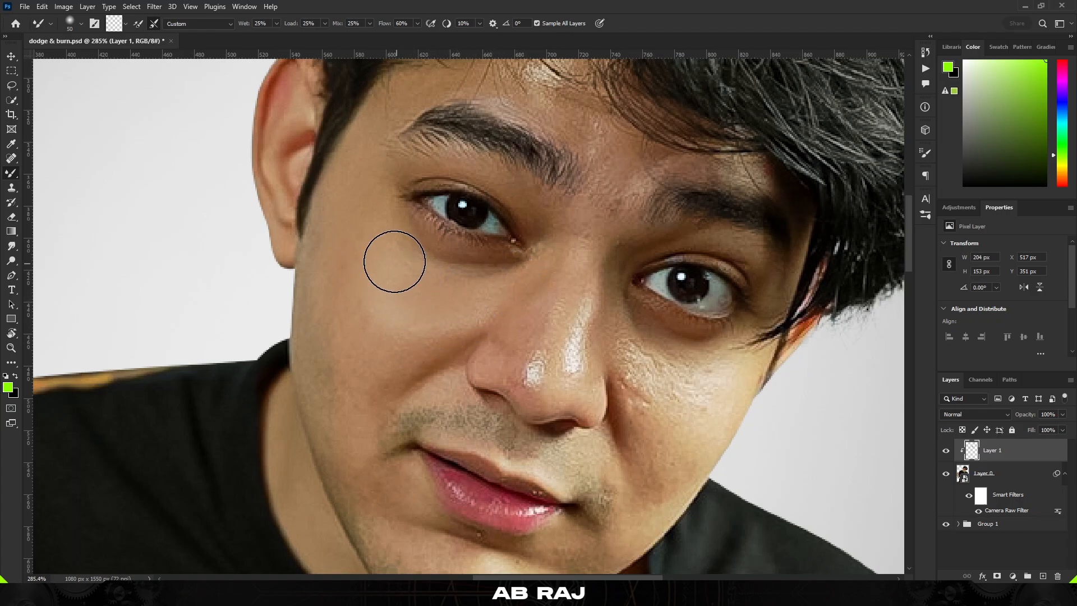
{"action": "left_click_drag", "start_coordinate": [394, 262], "coordinate": [369, 285]}
{"action": "mouse_move", "coordinate": [367, 288]}
{"action": "left_mouse_down"}
{"action": "mouse_move", "coordinate": [364, 326]}
{"action": "mouse_move", "coordinate": [350, 359]}
{"action": "mouse_move", "coordinate": [340, 318]}
{"action": "mouse_move", "coordinate": [335, 375]}
{"action": "mouse_move", "coordinate": [427, 345]}
{"action": "mouse_move", "coordinate": [417, 332]}
{"action": "mouse_move", "coordinate": [405, 330]}
{"action": "mouse_move", "coordinate": [376, 379]}
{"action": "mouse_move", "coordinate": [396, 367]}
{"action": "mouse_move", "coordinate": [418, 322]}
{"action": "left_mouse_up"}
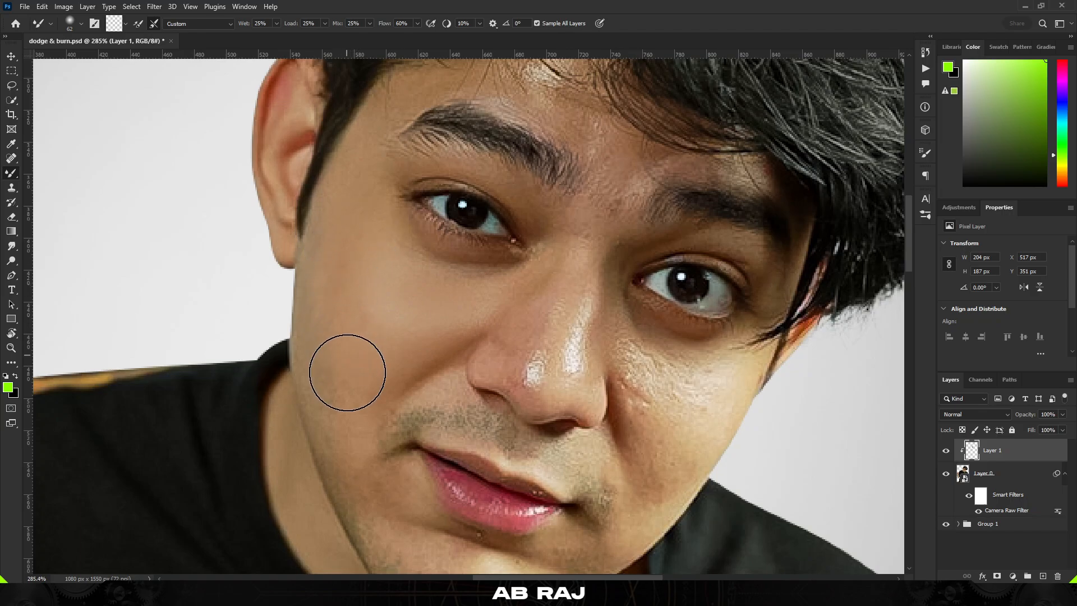
Resize the brush to 39 px to blend the lower cheek, then to 52 px to blend near the ear
{"action": "scroll", "coordinate": [348, 359], "scroll_direction": "down", "scroll_amount": 2}
{"action": "key", "text": "bracketleft"}
{"action": "right_click", "coordinate": [379, 372], "text": "alt"}
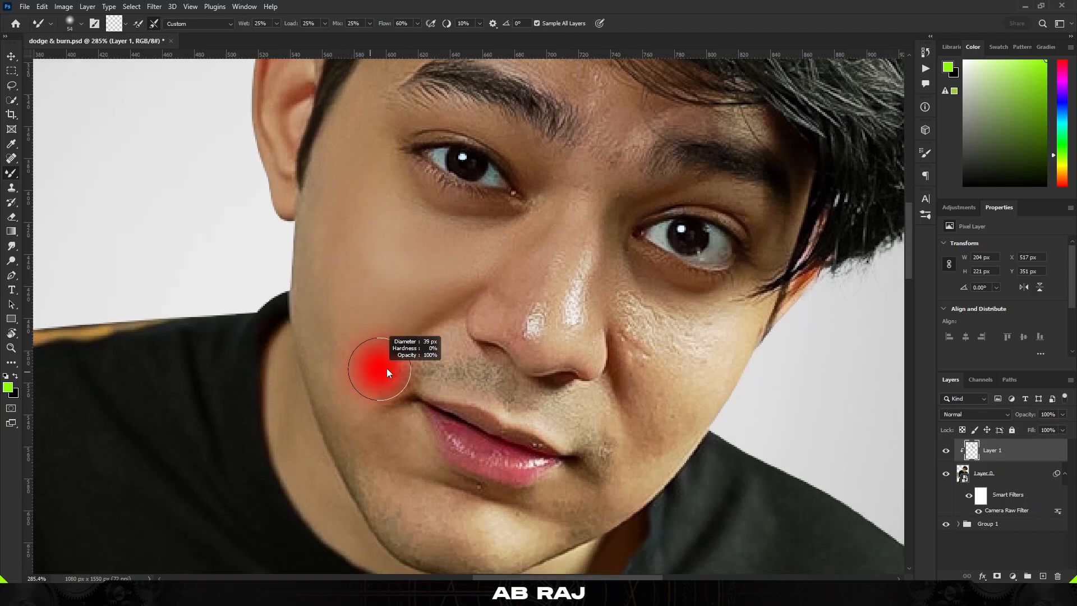
{"action": "left_click_drag", "start_coordinate": [418, 307], "coordinate": [394, 359]}
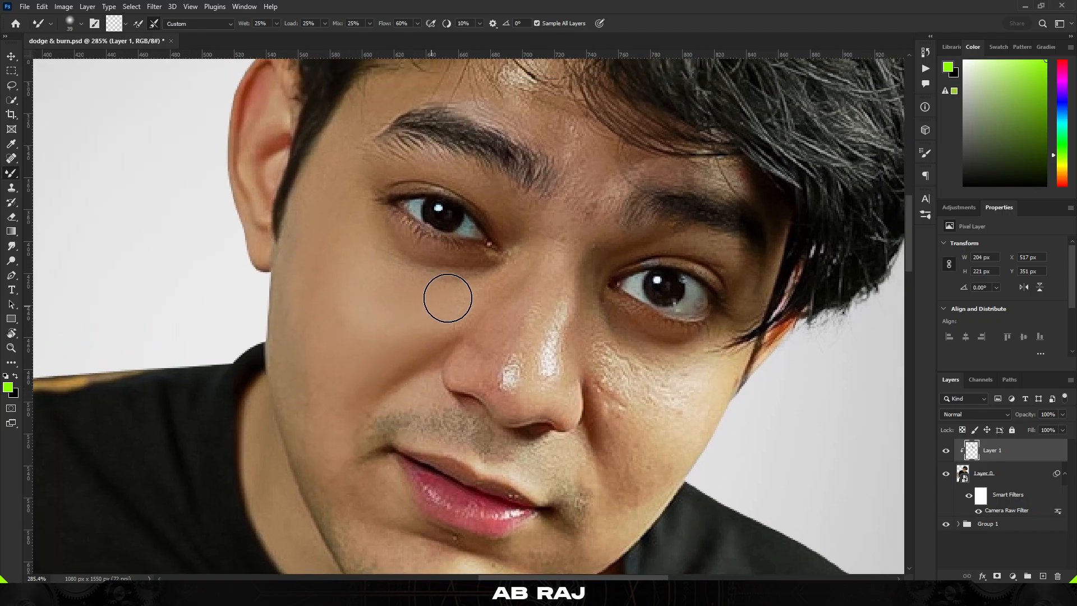
{"action": "right_click", "coordinate": [301, 241], "text": "alt"}
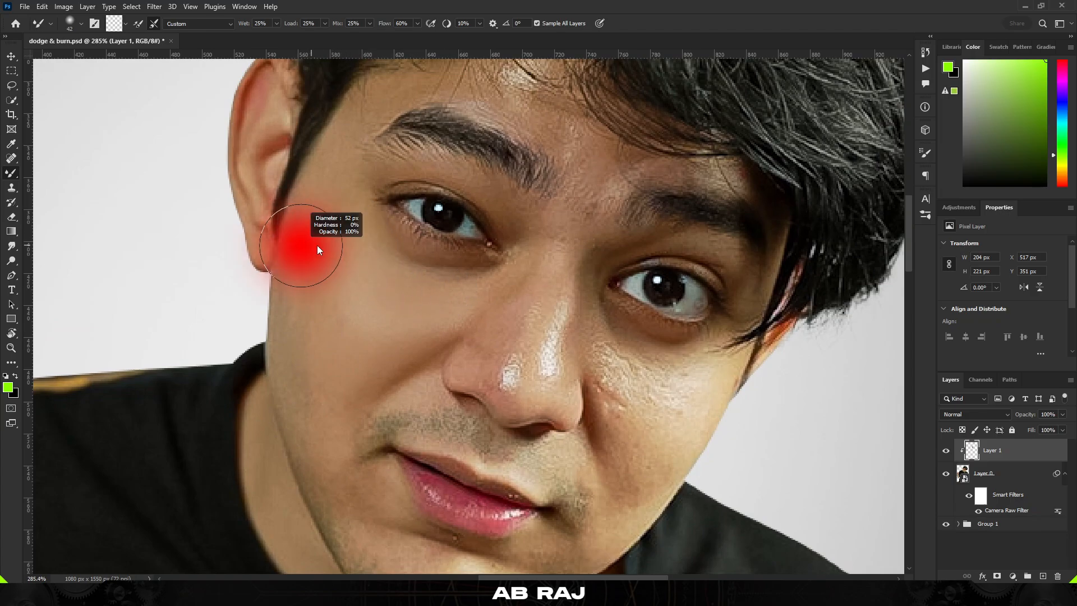
{"action": "left_click_drag", "start_coordinate": [331, 275], "coordinate": [325, 353]}
Resize the Mixer Brush to 61 px and blend the skin just under the right eye
{"action": "scroll", "coordinate": [339, 379], "scroll_direction": "down", "scroll_amount": 5}
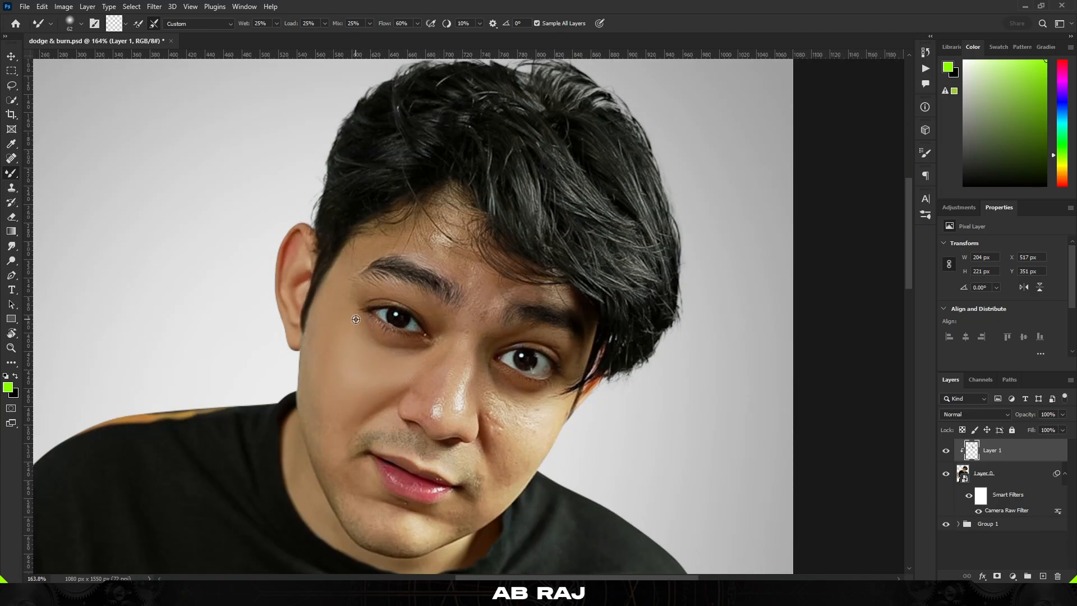
{"action": "scroll", "coordinate": [509, 333], "scroll_direction": "up", "scroll_amount": 6}
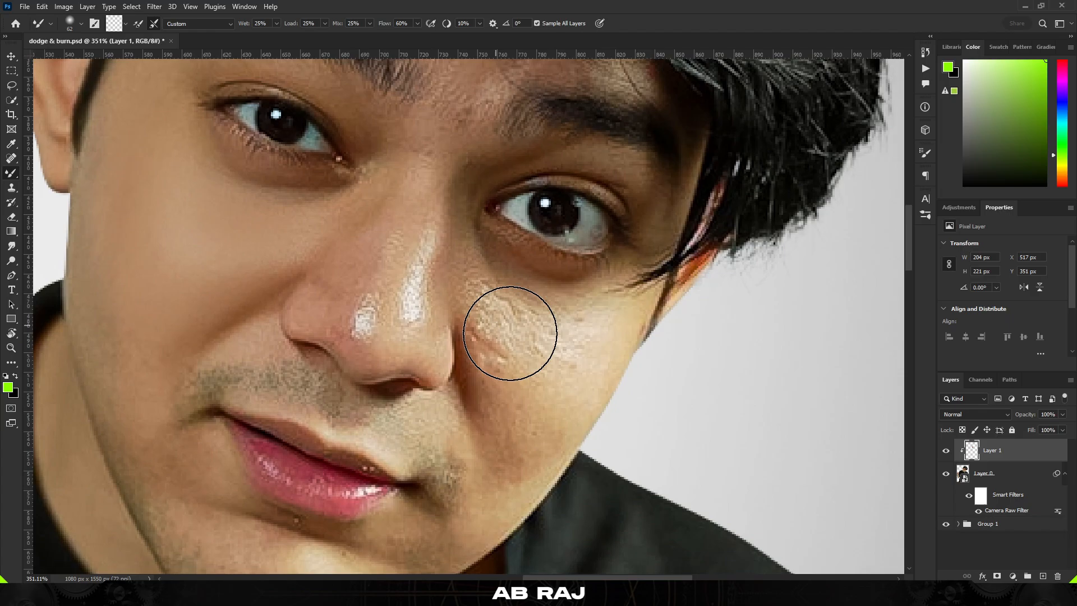
{"action": "scroll", "coordinate": [510, 333], "scroll_direction": "up", "scroll_amount": 2}
{"action": "right_click", "coordinate": [522, 336], "text": "alt"}
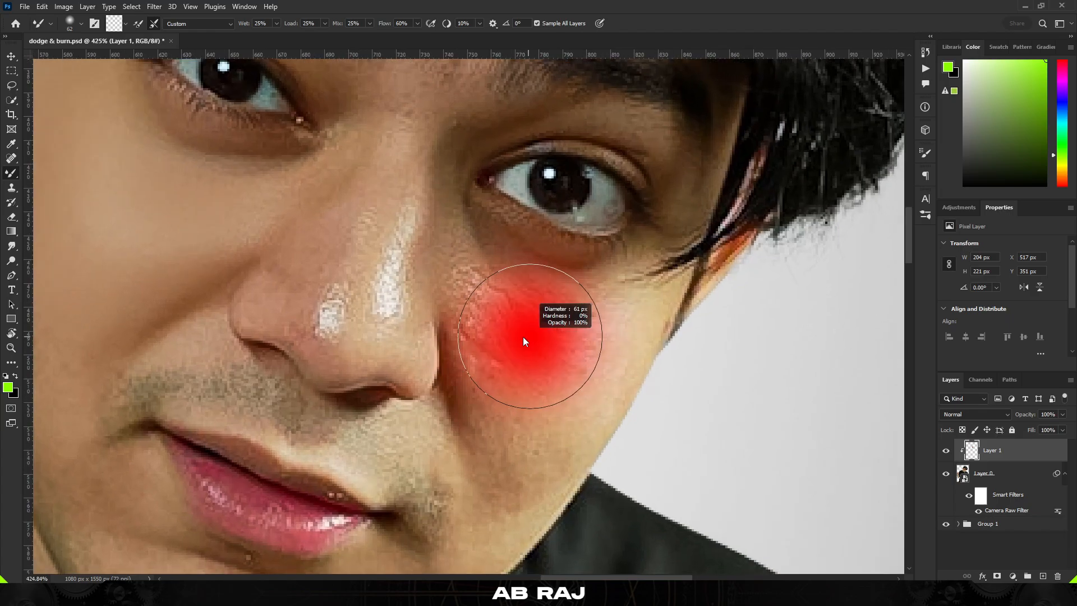
{"action": "left_click_drag", "start_coordinate": [558, 354], "coordinate": [527, 337]}
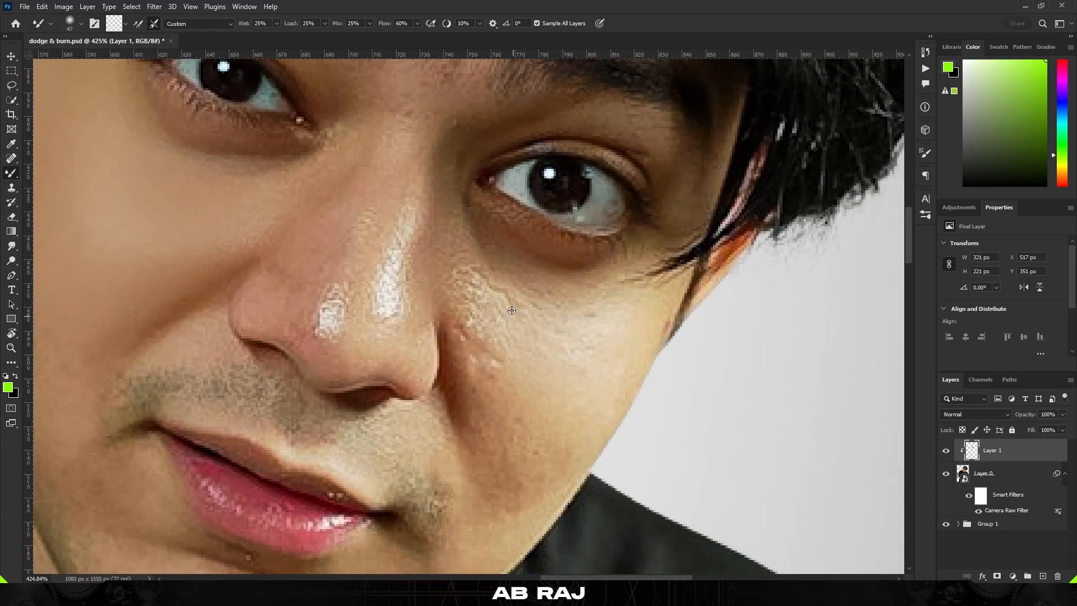
{"action": "right_click", "coordinate": [506, 316], "text": "alt"}
{"action": "mouse_move", "coordinate": [467, 297]}
{"action": "left_mouse_down"}
{"action": "mouse_move", "coordinate": [472, 348]}
{"action": "mouse_move", "coordinate": [449, 292]}
{"action": "mouse_move", "coordinate": [520, 250]}
{"action": "mouse_move", "coordinate": [543, 315]}
{"action": "mouse_move", "coordinate": [533, 258]}
{"action": "mouse_move", "coordinate": [469, 244]}
{"action": "mouse_move", "coordinate": [466, 389]}
{"action": "mouse_move", "coordinate": [496, 357]}
{"action": "mouse_move", "coordinate": [481, 377]}
{"action": "mouse_move", "coordinate": [531, 342]}
{"action": "mouse_move", "coordinate": [531, 291]}
{"action": "mouse_move", "coordinate": [461, 329]}
{"action": "mouse_move", "coordinate": [478, 311]}
{"action": "mouse_move", "coordinate": [474, 279]}
{"action": "mouse_move", "coordinate": [550, 230]}
{"action": "left_mouse_up"}
Blend the lower right cheek down toward the jawline with Mixer Brush strokes
{"action": "right_click", "coordinate": [457, 320], "text": "alt"}
{"action": "scroll", "coordinate": [494, 342], "scroll_direction": "down", "scroll_amount": 2}
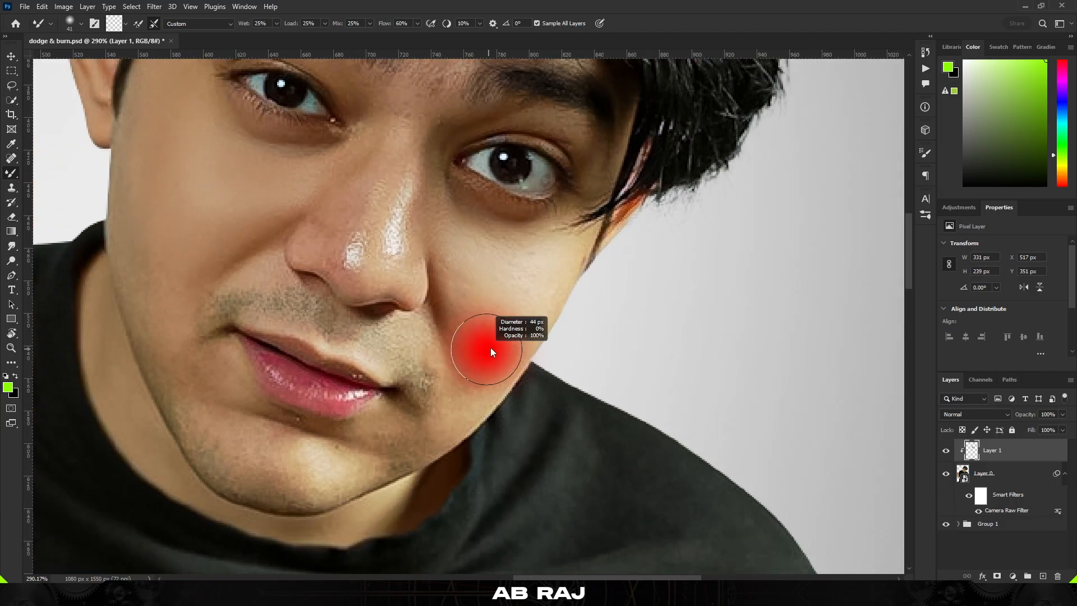
{"action": "left_click_drag", "start_coordinate": [491, 348], "coordinate": [485, 348]}
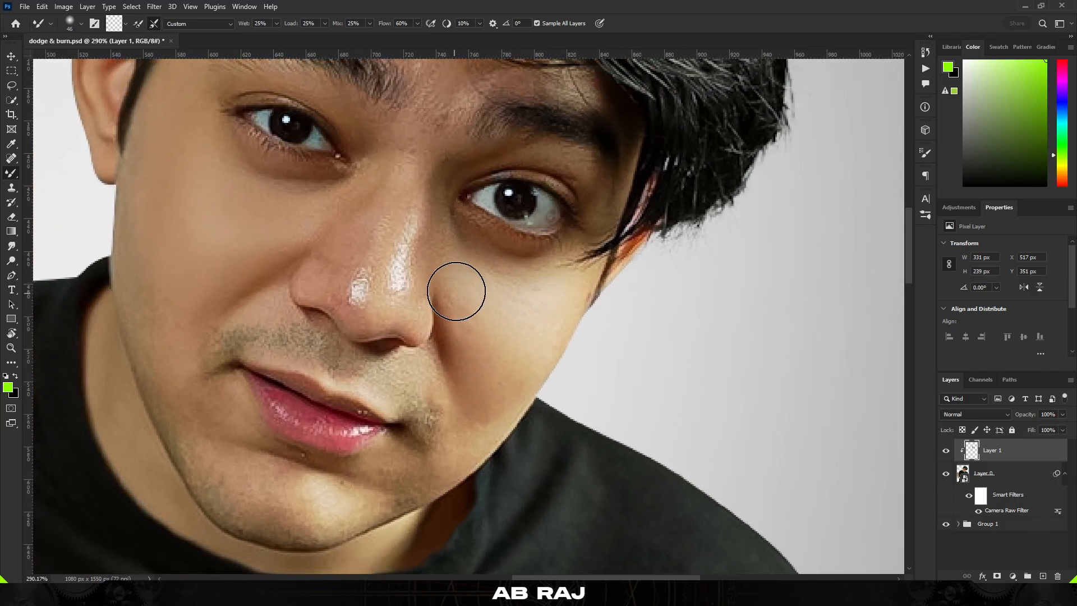
{"action": "left_click_drag", "start_coordinate": [469, 285], "coordinate": [515, 362]}
Blend the skin beside the nose just under the left eye
{"action": "scroll", "coordinate": [387, 303], "scroll_direction": "up", "scroll_amount": 3}
{"action": "left_click_drag", "start_coordinate": [381, 278], "coordinate": [370, 278]}
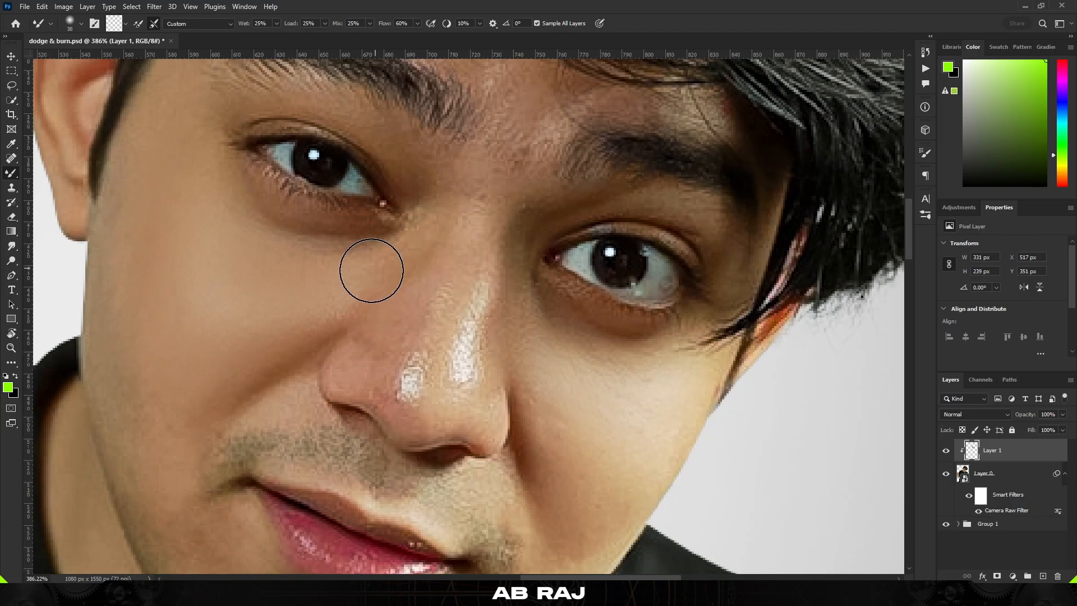
{"action": "left_click_drag", "start_coordinate": [380, 332], "coordinate": [405, 307]}
Blend the skin along the sides and bridge of the nose with several strokes
{"action": "scroll", "coordinate": [412, 308], "scroll_direction": "up", "scroll_amount": 2}
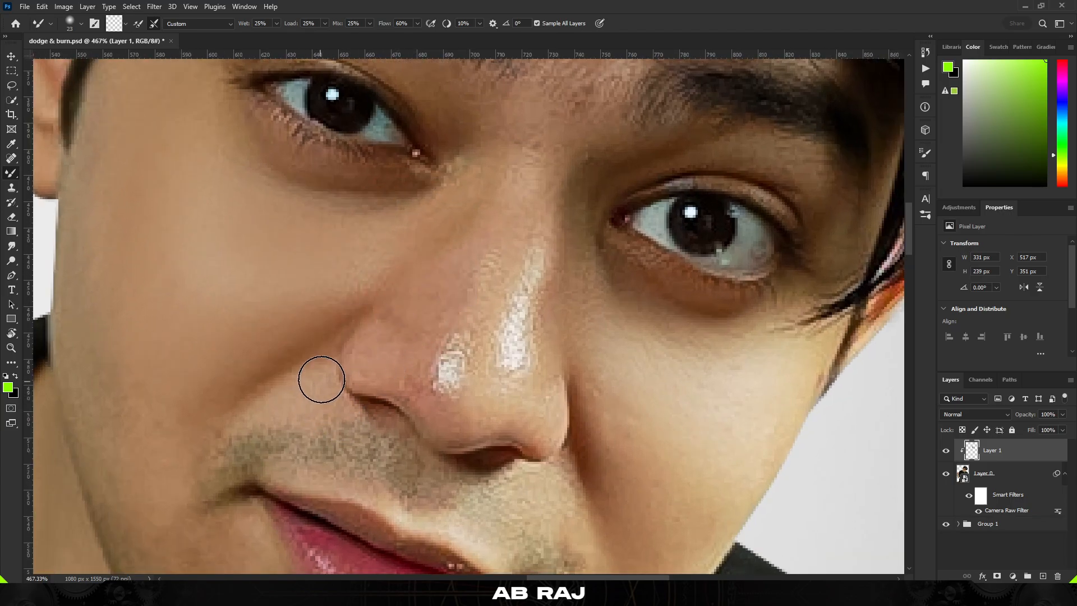
{"action": "left_click_drag", "start_coordinate": [382, 365], "coordinate": [364, 363]}
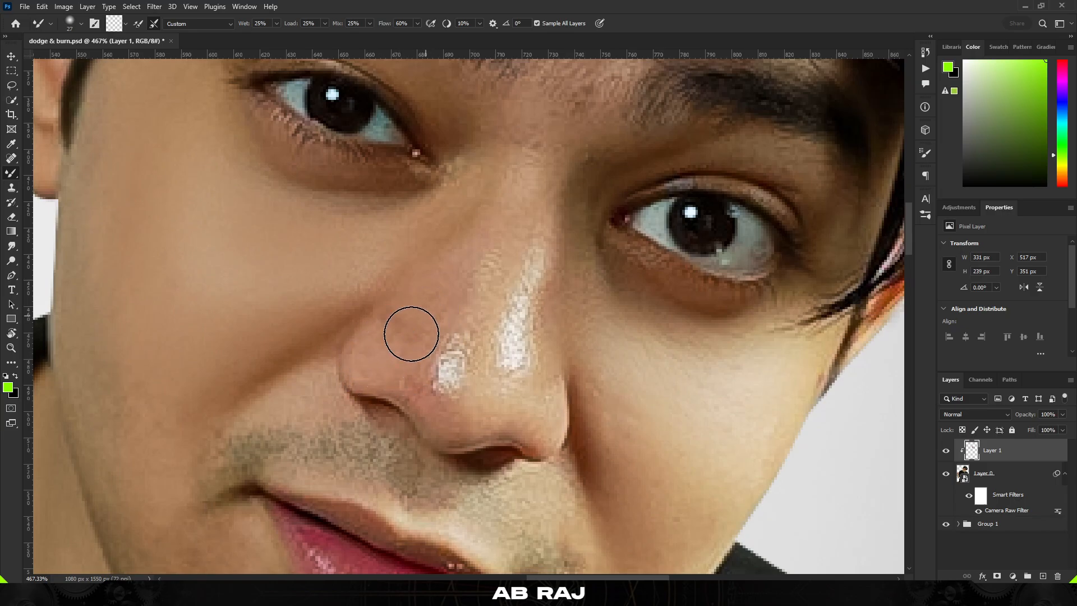
{"action": "left_click_drag", "start_coordinate": [409, 331], "coordinate": [412, 327]}
{"action": "left_click_drag", "start_coordinate": [453, 218], "coordinate": [418, 239]}
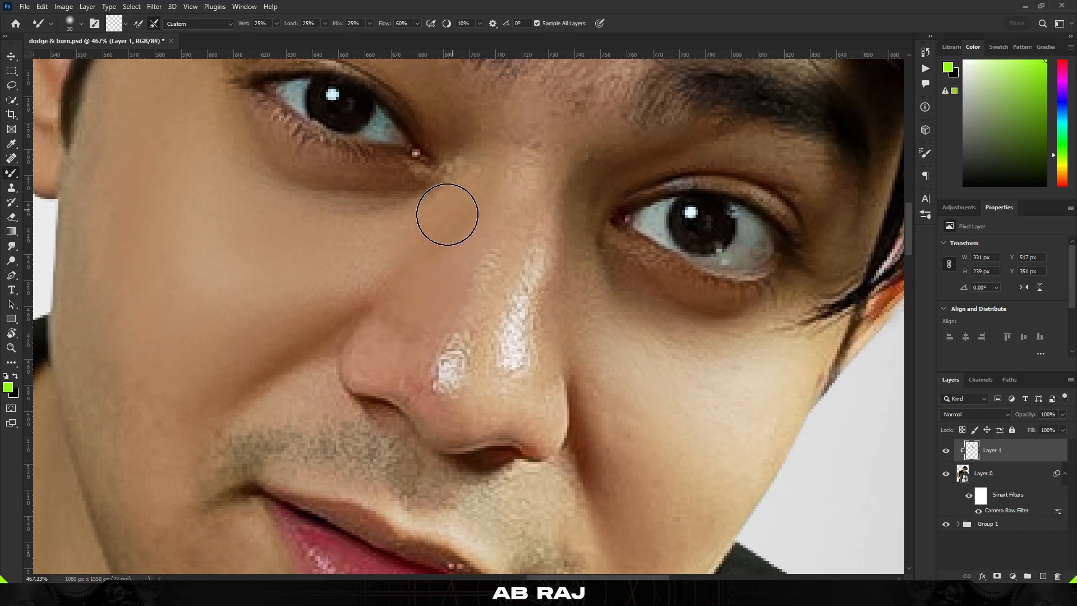
{"action": "mouse_move", "coordinate": [413, 312]}
{"action": "left_mouse_down"}
{"action": "mouse_move", "coordinate": [459, 361]}
{"action": "mouse_move", "coordinate": [450, 368]}
{"action": "left_mouse_up"}
{"action": "mouse_move", "coordinate": [501, 215]}
{"action": "left_mouse_down"}
{"action": "mouse_move", "coordinate": [511, 335]}
{"action": "mouse_move", "coordinate": [527, 318]}
{"action": "mouse_move", "coordinate": [537, 245]}
{"action": "mouse_move", "coordinate": [527, 315]}
{"action": "mouse_move", "coordinate": [564, 226]}
{"action": "mouse_move", "coordinate": [567, 315]}
{"action": "mouse_move", "coordinate": [582, 289]}
{"action": "mouse_move", "coordinate": [587, 238]}
{"action": "mouse_move", "coordinate": [603, 402]}
{"action": "left_mouse_up"}
Compare the retouch by hiding and showing the smoothing layer
{"action": "scroll", "coordinate": [589, 341], "scroll_direction": "down", "scroll_amount": 4}
{"action": "scroll", "coordinate": [603, 402], "scroll_direction": "down", "scroll_amount": 6}
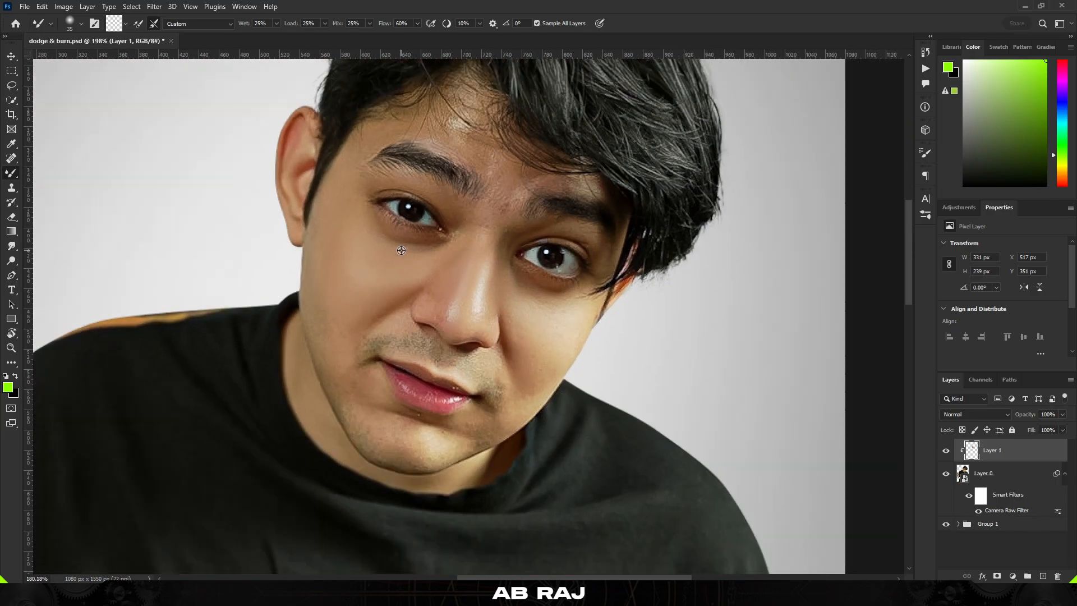
{"action": "scroll", "coordinate": [412, 264], "scroll_direction": "up", "scroll_amount": 1}
{"action": "scroll", "coordinate": [479, 253], "scroll_direction": "up", "scroll_amount": 2}
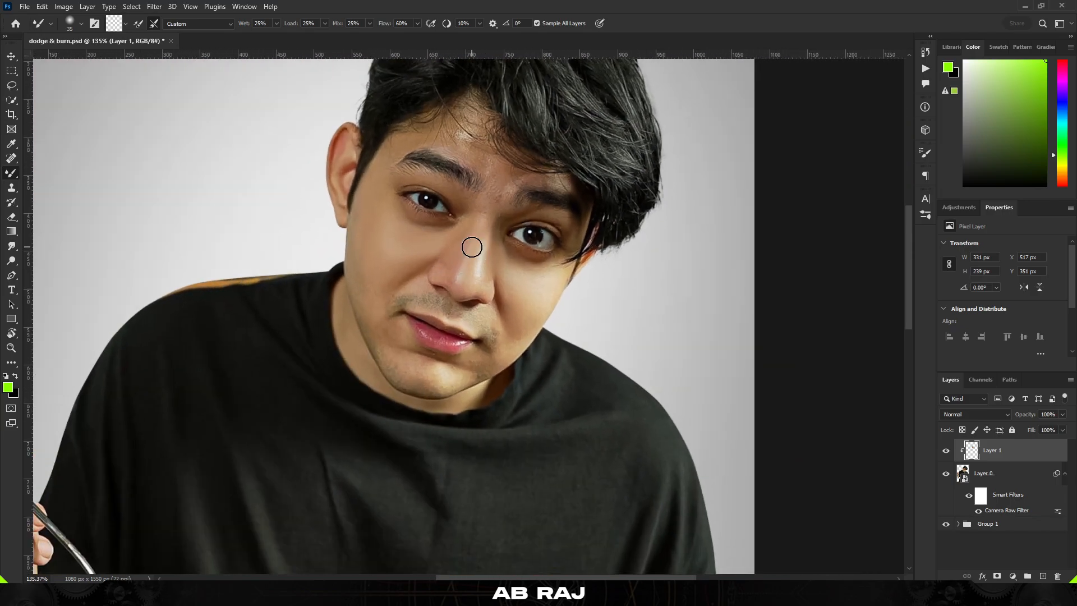
{"action": "scroll", "coordinate": [416, 281], "scroll_direction": "up", "scroll_amount": 2}
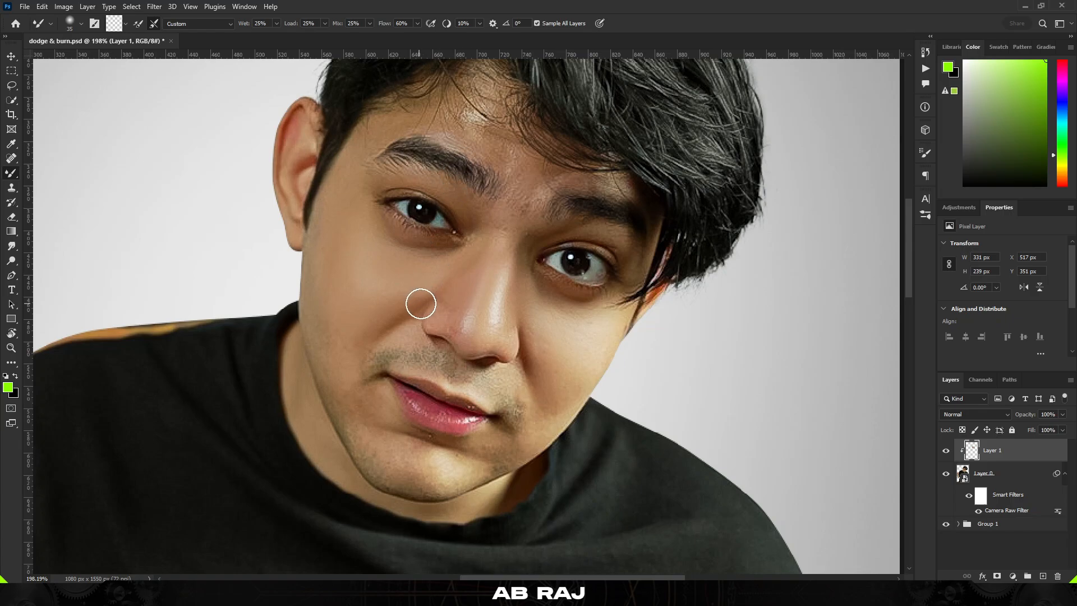
{"action": "left_click", "coordinate": [945, 450]}
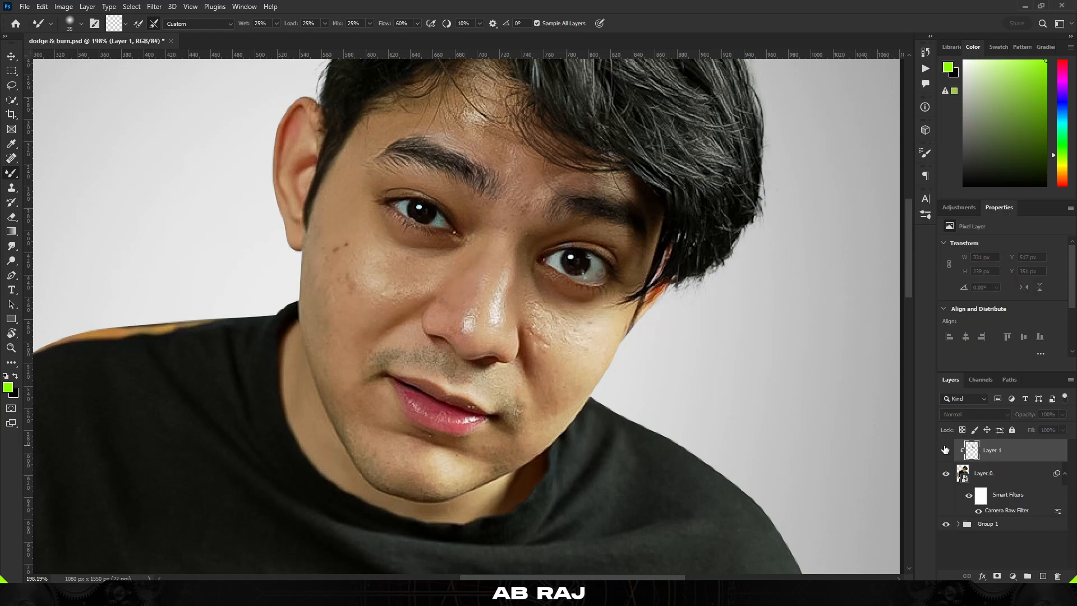
{"action": "left_click", "coordinate": [945, 449]}
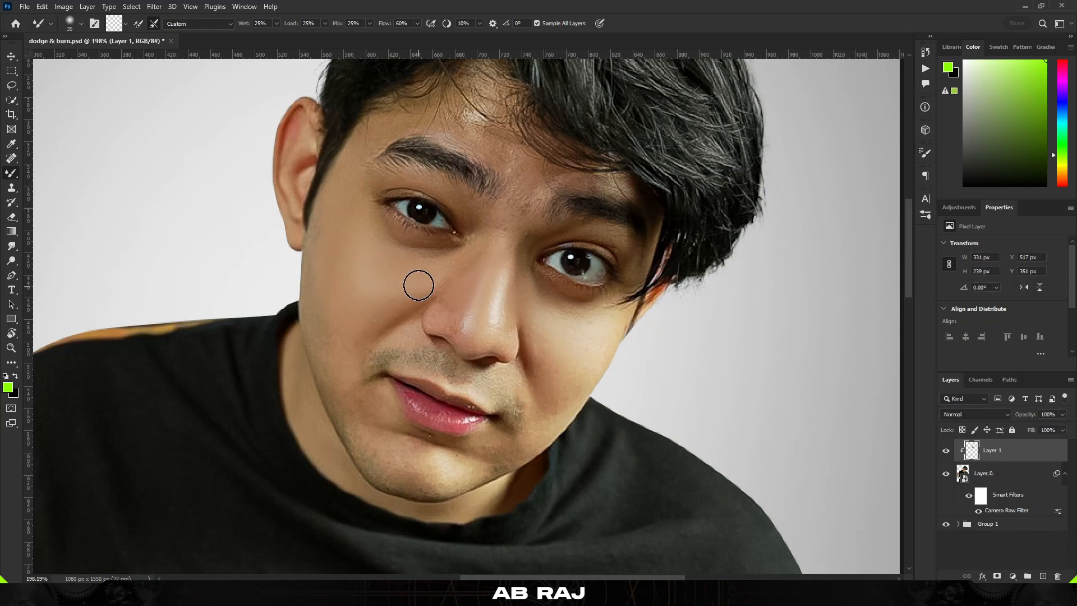
Set the smoothing layer's opacity to 90%
{"action": "scroll", "coordinate": [418, 285], "scroll_direction": "up", "scroll_amount": 2}
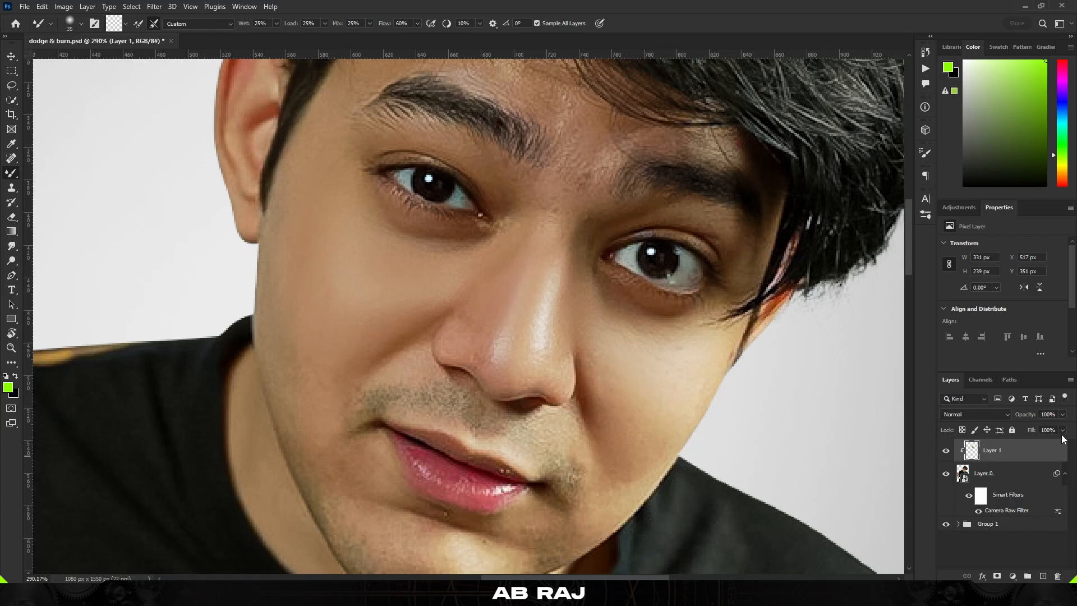
{"action": "left_click_drag", "start_coordinate": [1036, 419], "coordinate": [1018, 424]}
{"action": "left_click_drag", "start_coordinate": [553, 306], "coordinate": [553, 333]}
{"action": "scroll", "coordinate": [553, 333], "scroll_direction": "down", "scroll_amount": 5}
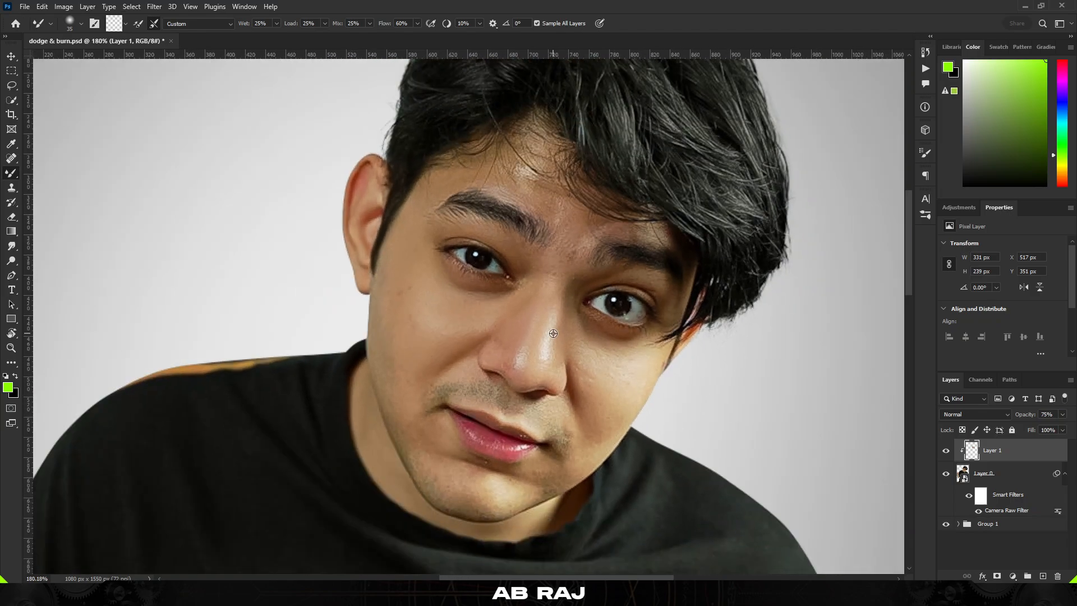
{"action": "scroll", "coordinate": [553, 332], "scroll_direction": "up", "scroll_amount": 7}
{"action": "left_click_drag", "start_coordinate": [1021, 419], "coordinate": [1029, 419]}
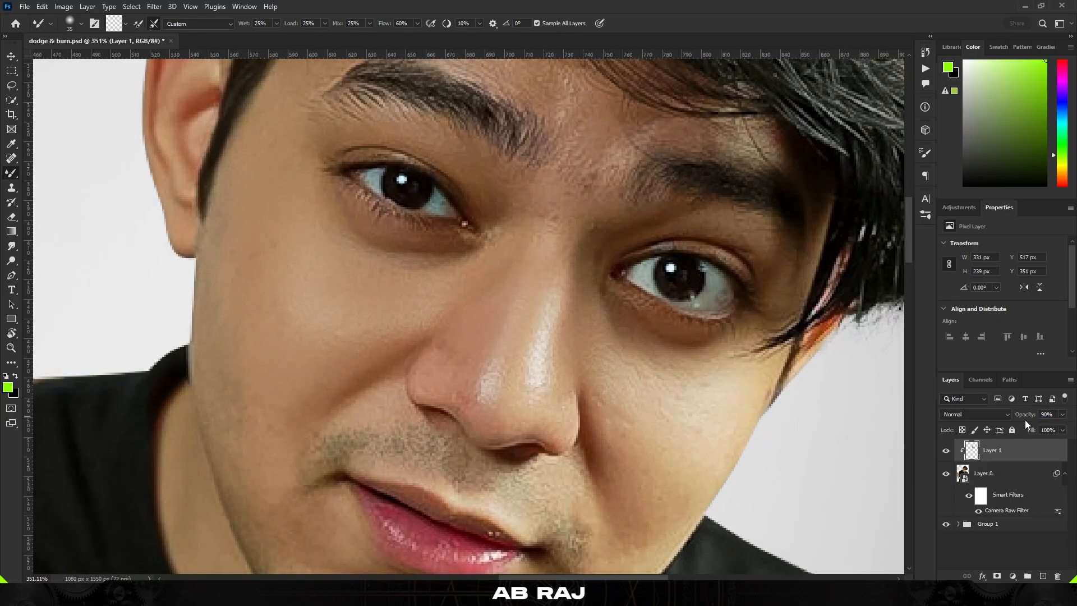
{"action": "scroll", "coordinate": [525, 273], "scroll_direction": "down", "scroll_amount": 8}
{"action": "scroll", "coordinate": [528, 310], "scroll_direction": "up", "scroll_amount": 2}
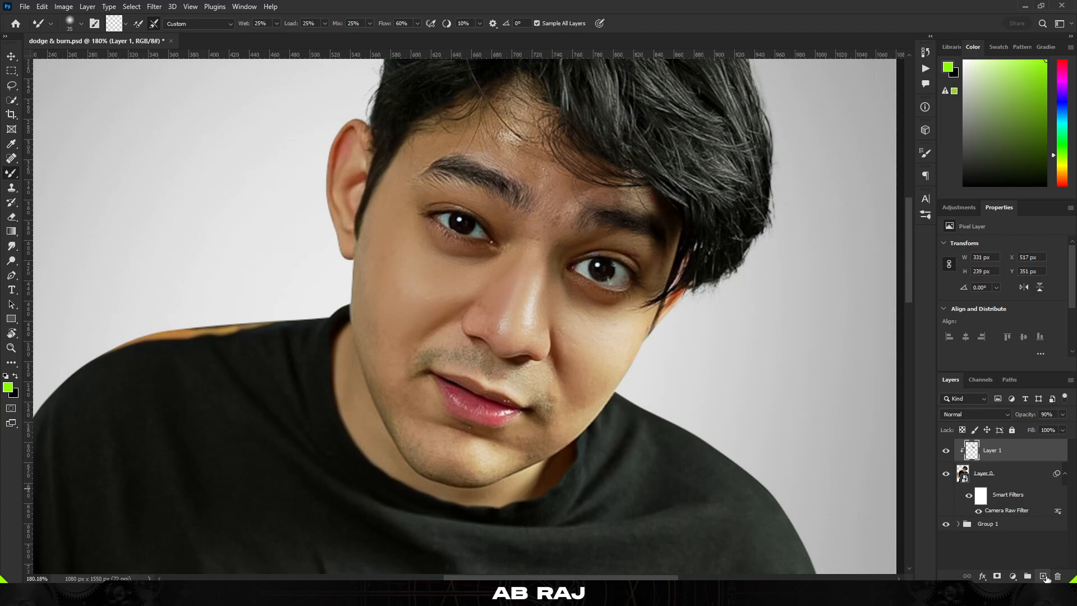
Add a new layer above and clip it to the smoothing layer
{"action": "left_click", "coordinate": [1043, 576]}
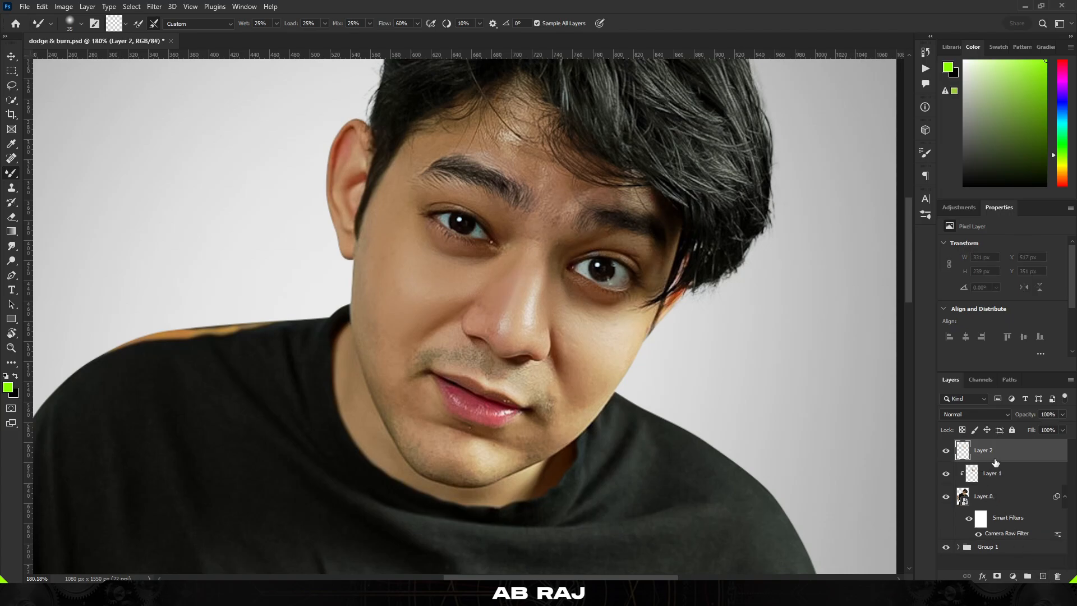
{"action": "left_click", "coordinate": [988, 461], "text": "alt"}
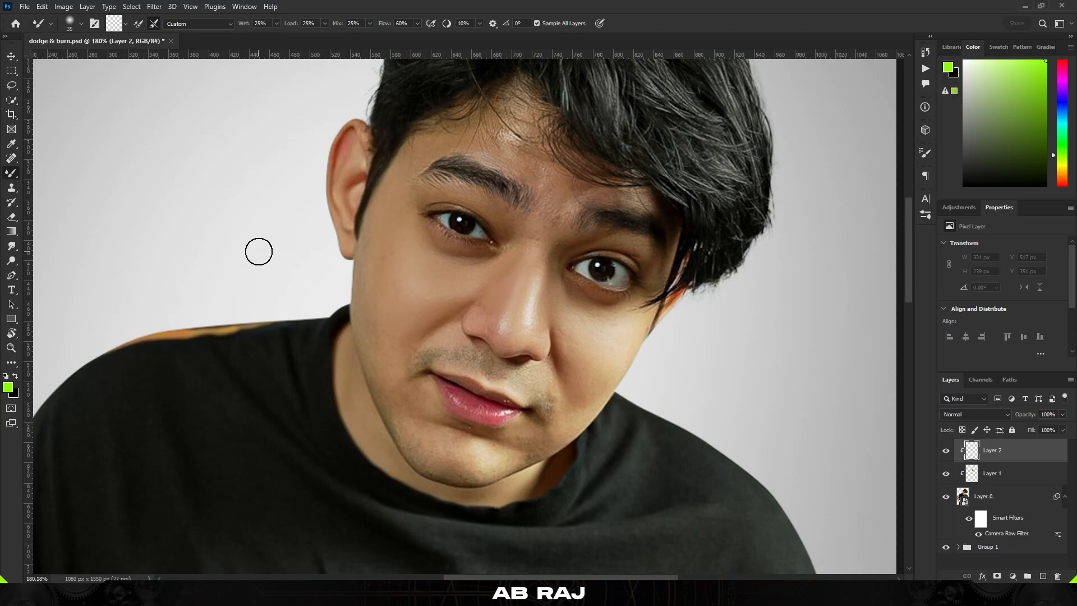
Fill the new layer with 50% Gray at 100% opacity
{"action": "key", "text": "shift+F5"}
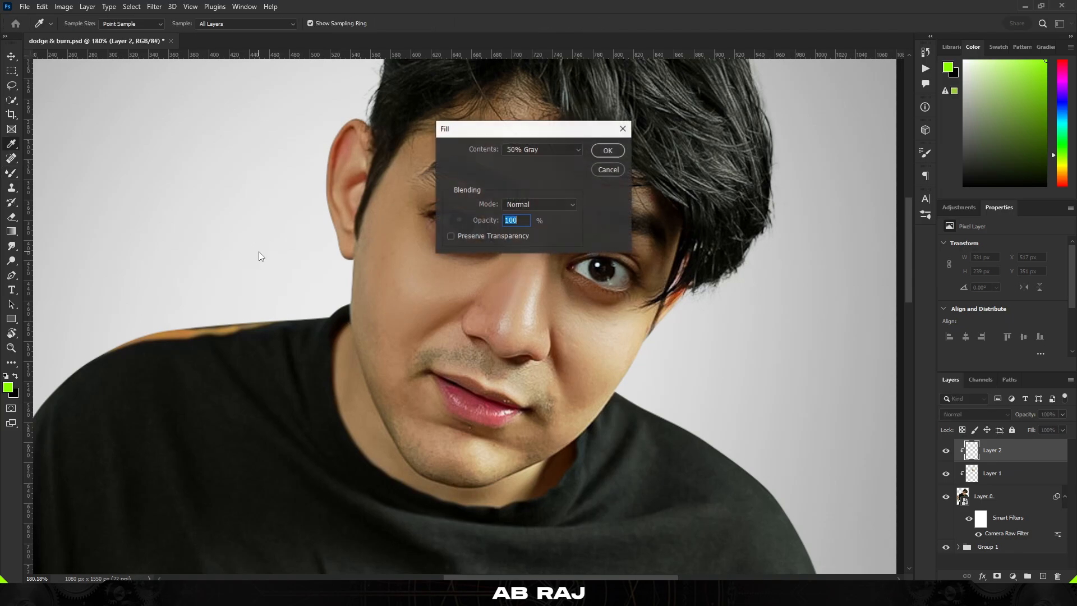
{"action": "left_click", "coordinate": [620, 168]}
{"action": "left_click", "coordinate": [41, 7]}
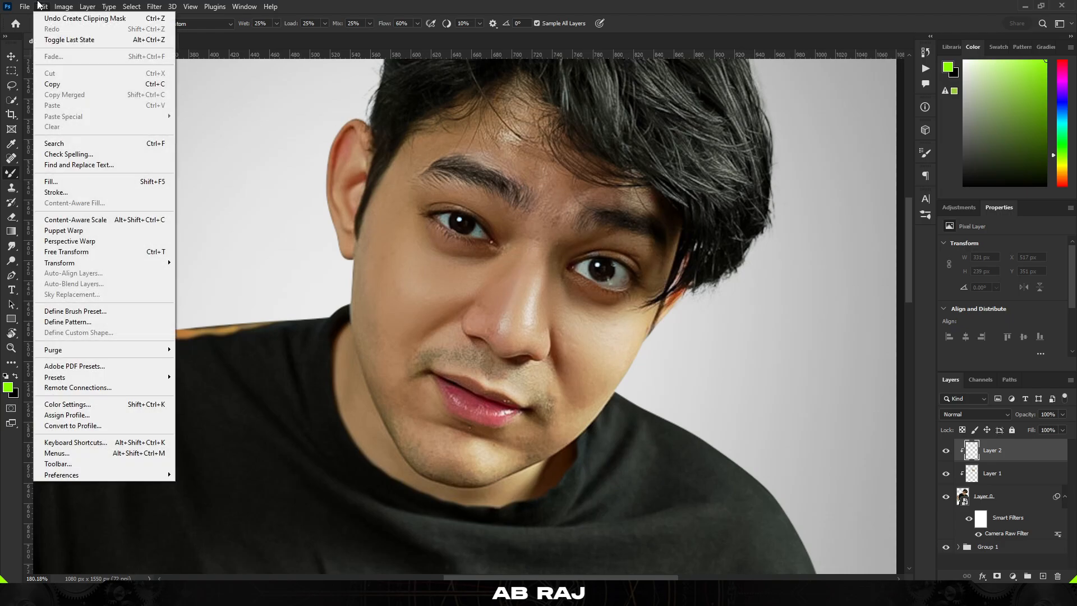
{"action": "mouse_move", "coordinate": [63, 6]}
{"action": "left_click", "coordinate": [83, 183]}
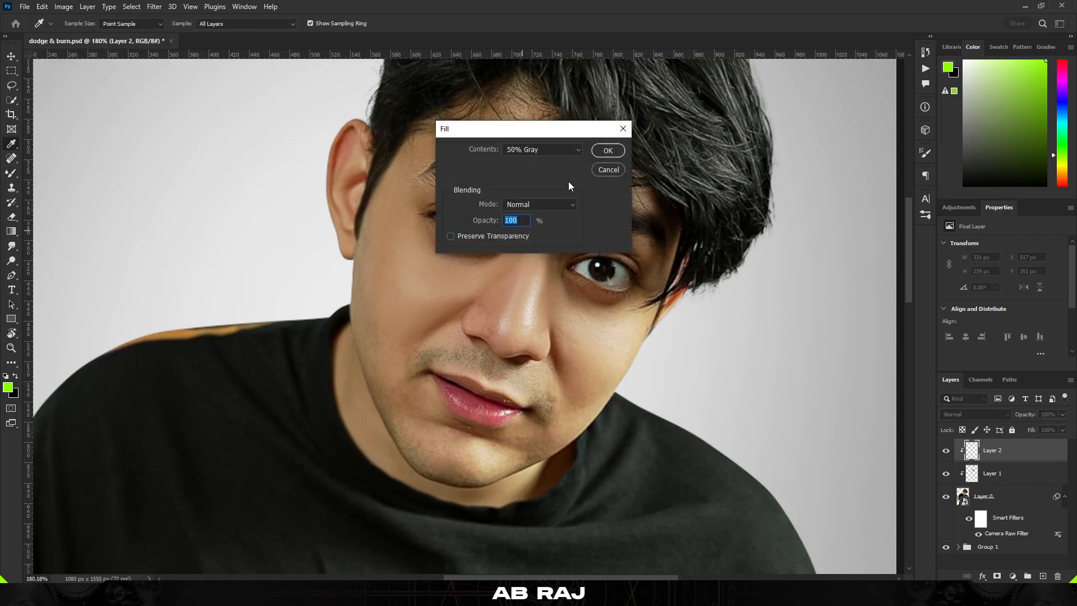
{"action": "left_click", "coordinate": [547, 151]}
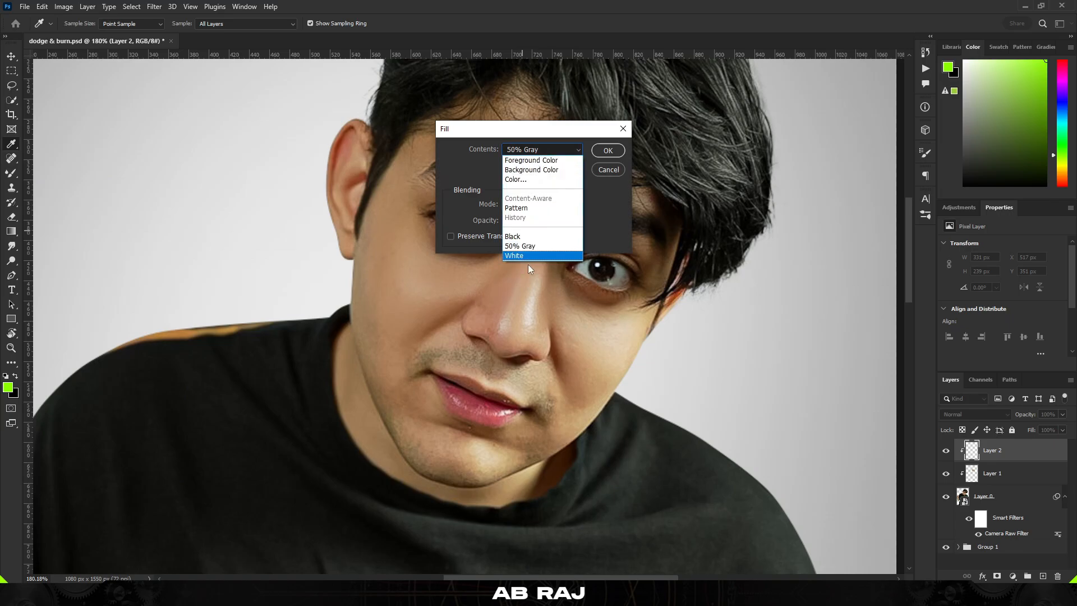
{"action": "left_click", "coordinate": [536, 249]}
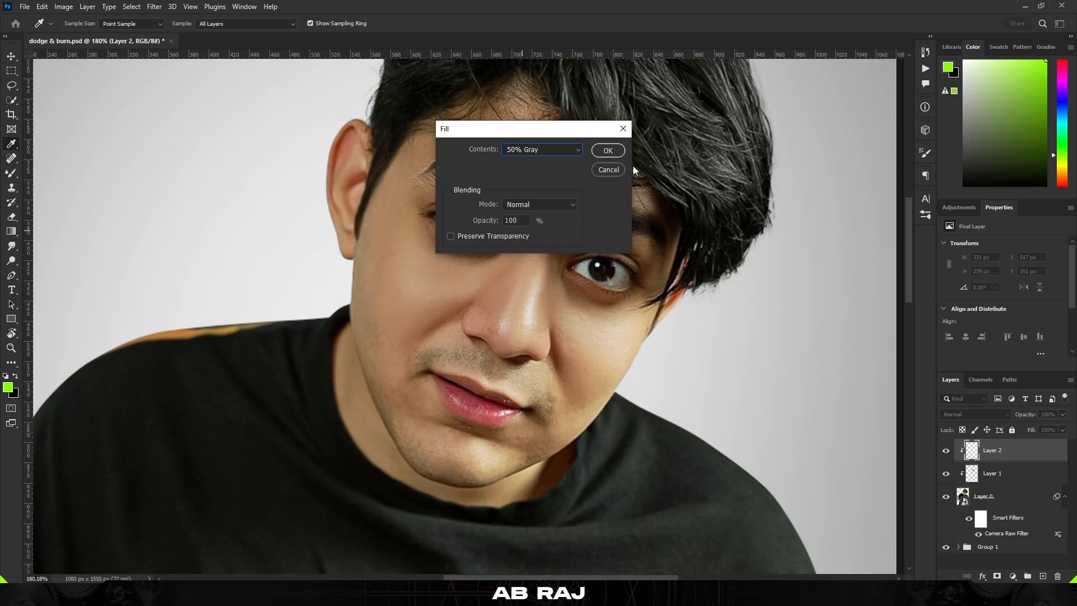
{"action": "left_click", "coordinate": [610, 150]}
Set the gray layer's blend mode to Overlay
{"action": "key", "text": "b"}
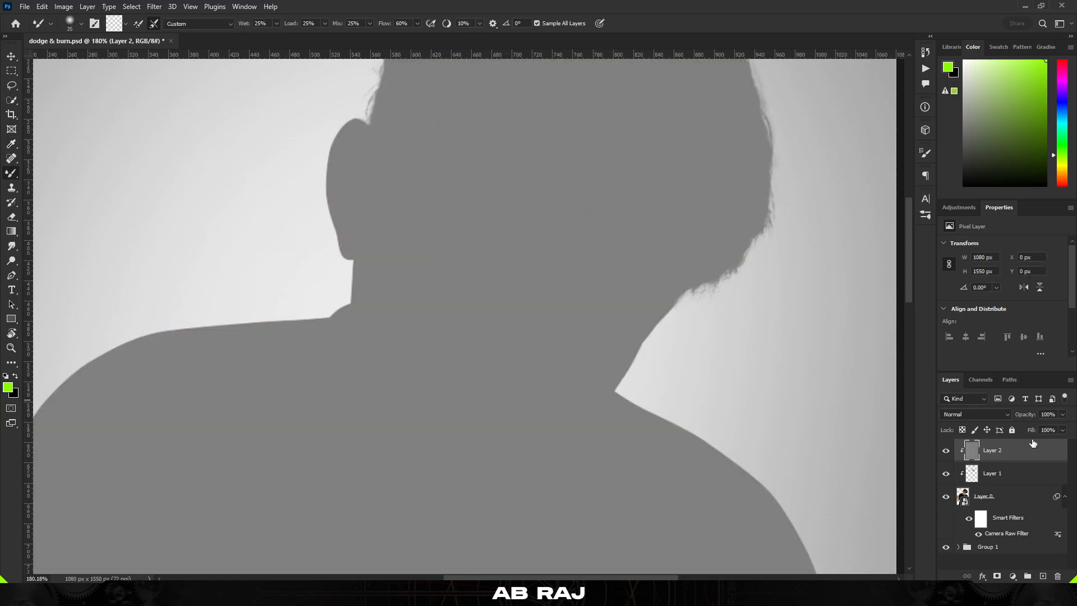
{"action": "left_click", "coordinate": [986, 414]}
{"action": "left_click", "coordinate": [963, 440]}
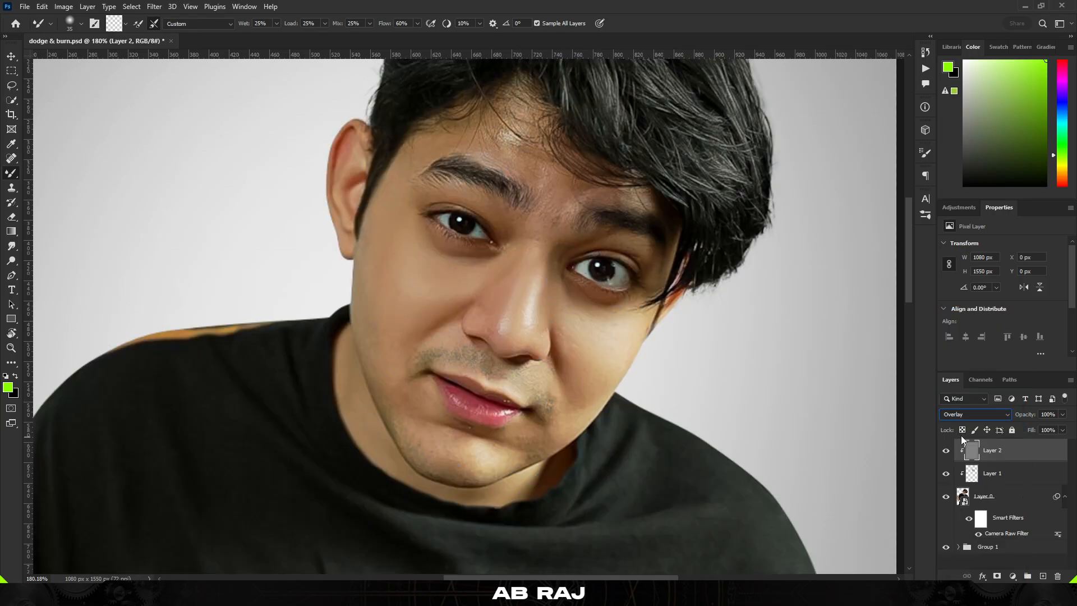
Switch to the Burn tool and set its range to Midtones
{"action": "left_click", "coordinate": [17, 259]}
{"action": "right_click", "coordinate": [9, 262]}
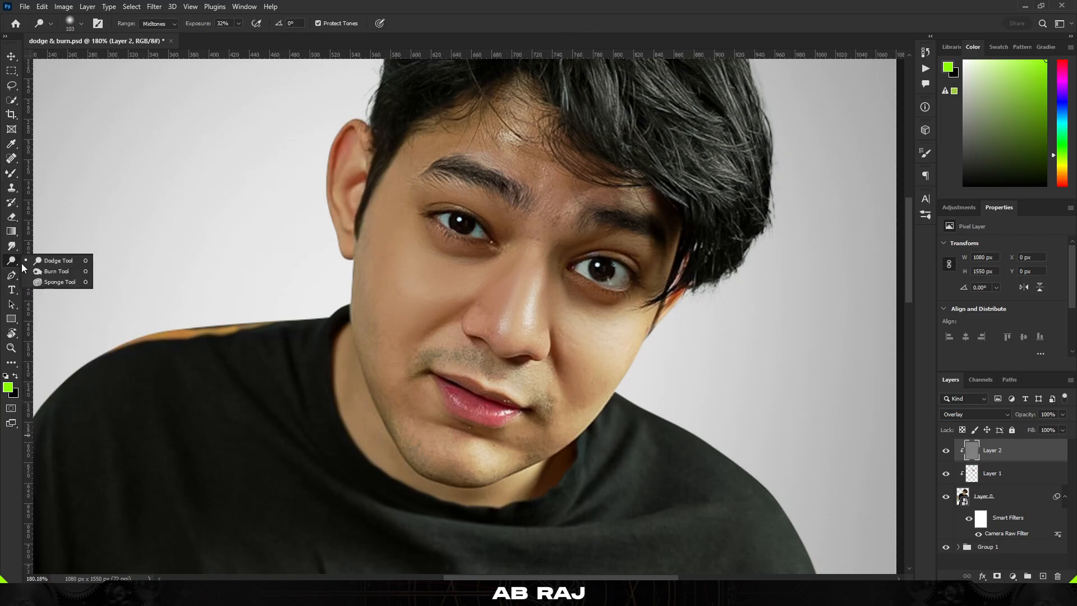
{"action": "left_click", "coordinate": [56, 273]}
{"action": "left_click_drag", "start_coordinate": [174, 241], "coordinate": [207, 233]}
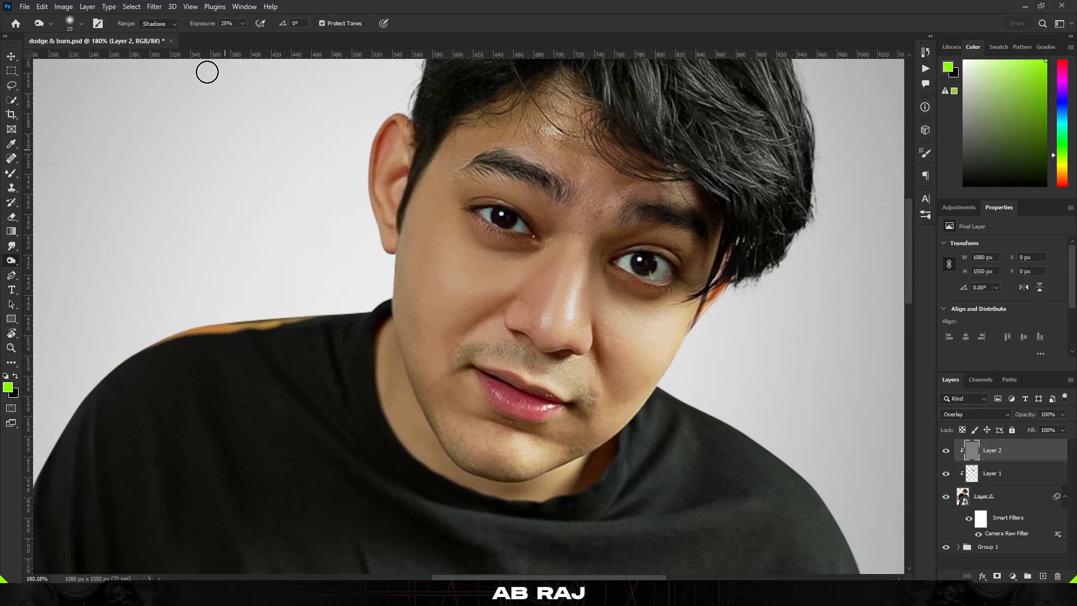
{"action": "left_click", "coordinate": [166, 24]}
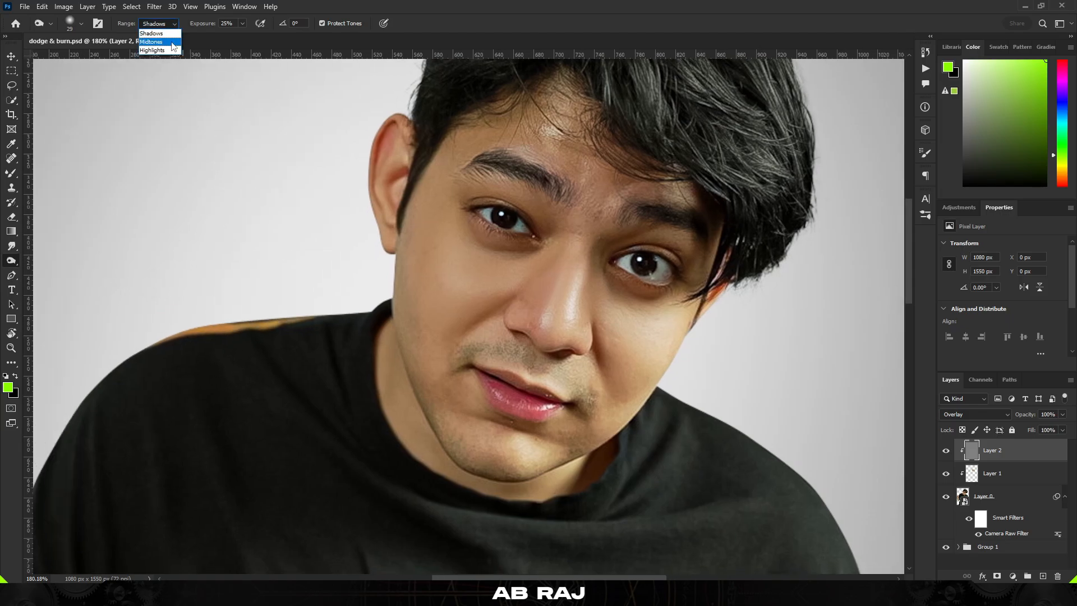
{"action": "left_click", "coordinate": [163, 42]}
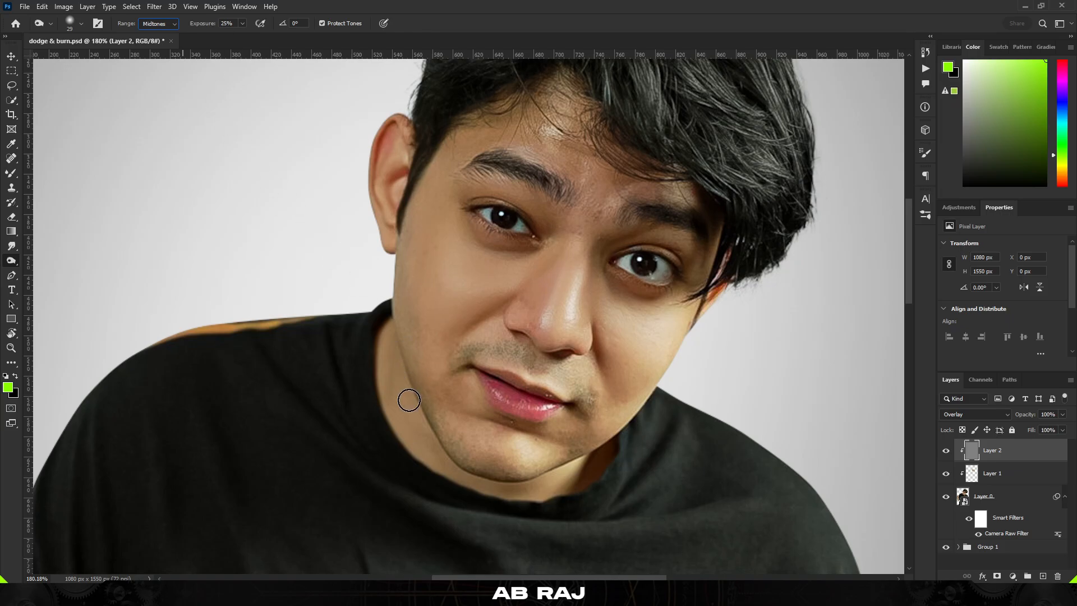
{"action": "scroll", "coordinate": [418, 333], "scroll_direction": "down", "scroll_amount": 3}
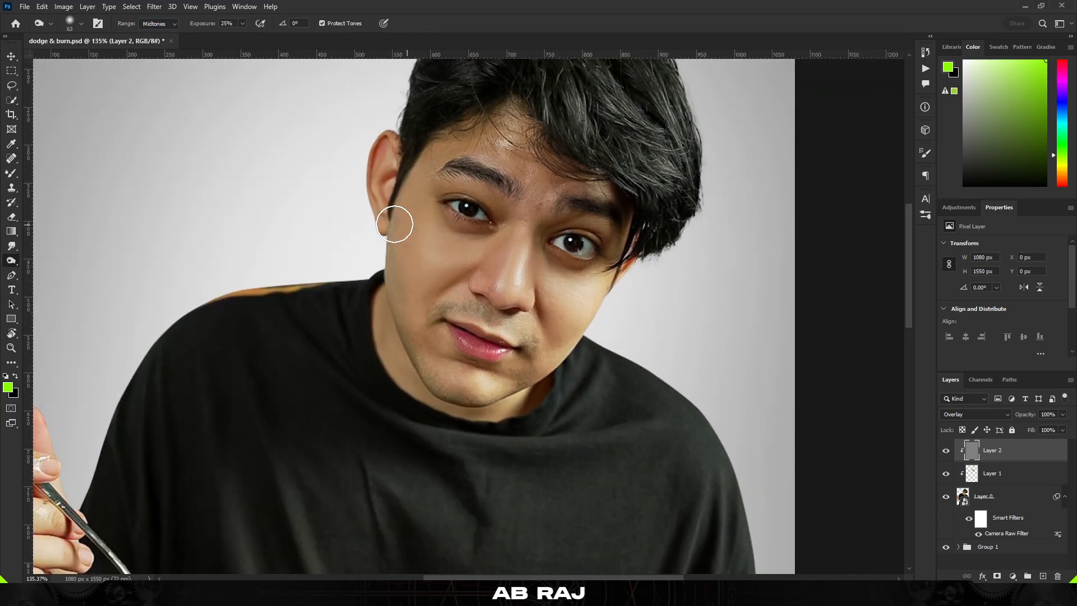
{"action": "scroll", "coordinate": [397, 221], "scroll_direction": "up", "scroll_amount": 3}
{"action": "scroll", "coordinate": [409, 348], "scroll_direction": "down", "scroll_amount": 4}
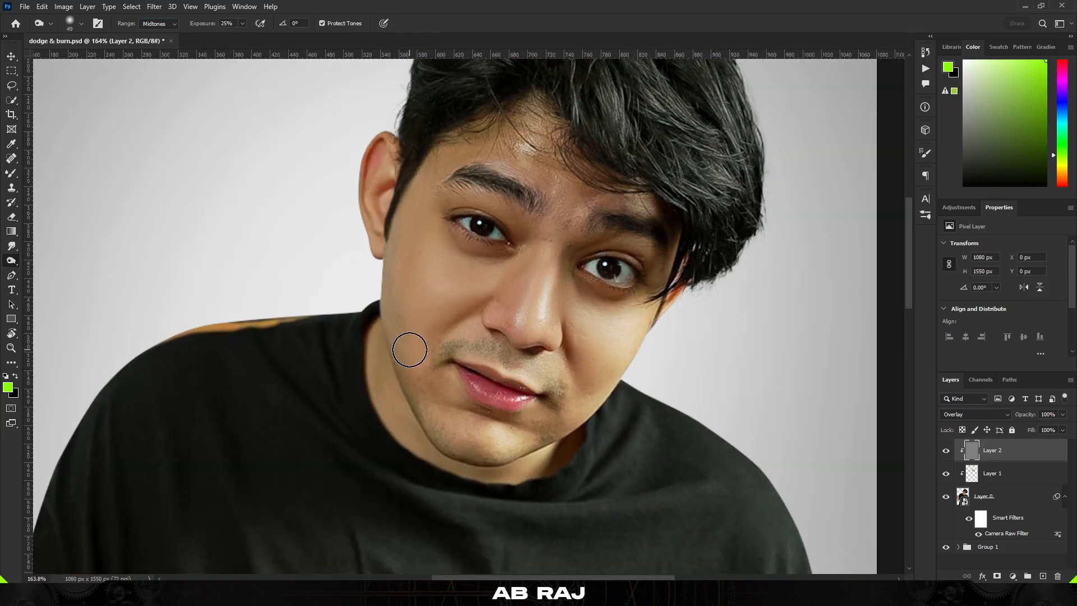
{"action": "scroll", "coordinate": [432, 351], "scroll_direction": "up", "scroll_amount": 3}
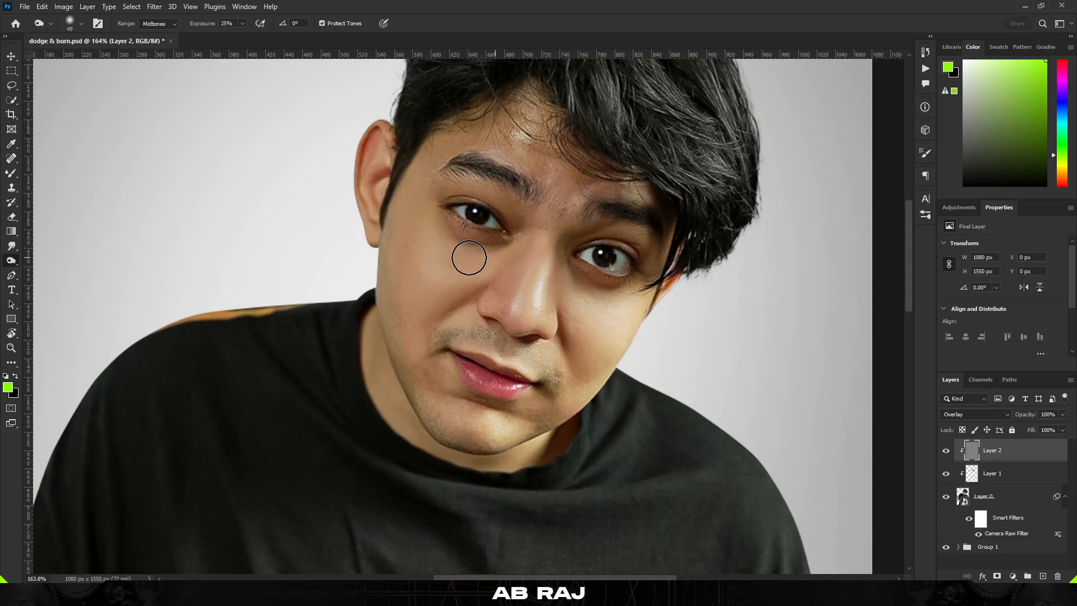
Burn the shadows on the cheek below the eye and beside the nose on the gray Overlay layer
{"action": "left_click_drag", "start_coordinate": [451, 250], "coordinate": [420, 284]}
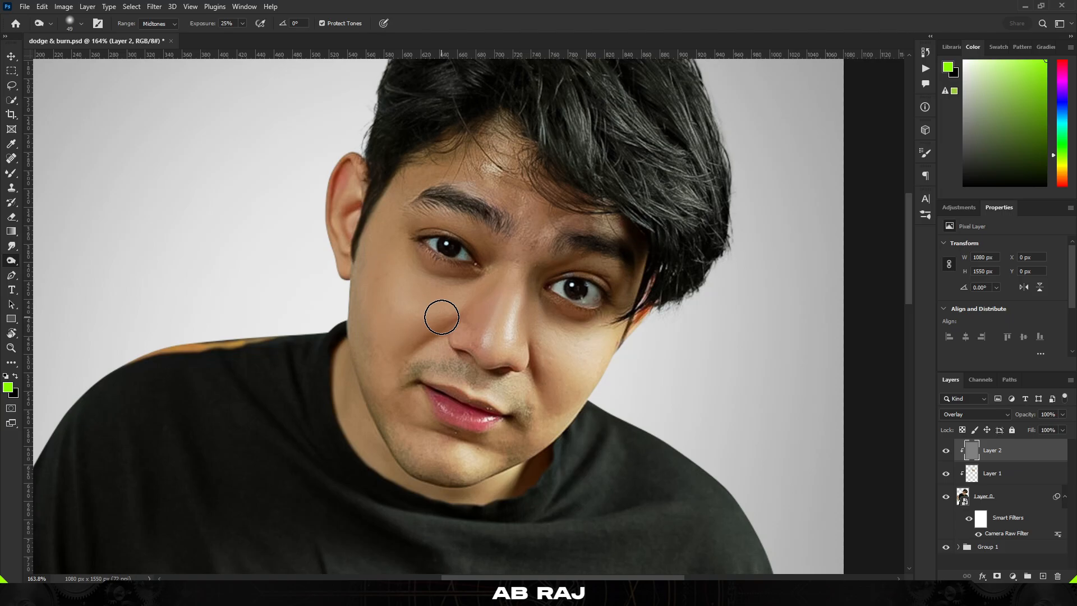
{"action": "left_click_drag", "start_coordinate": [459, 271], "coordinate": [455, 253]}
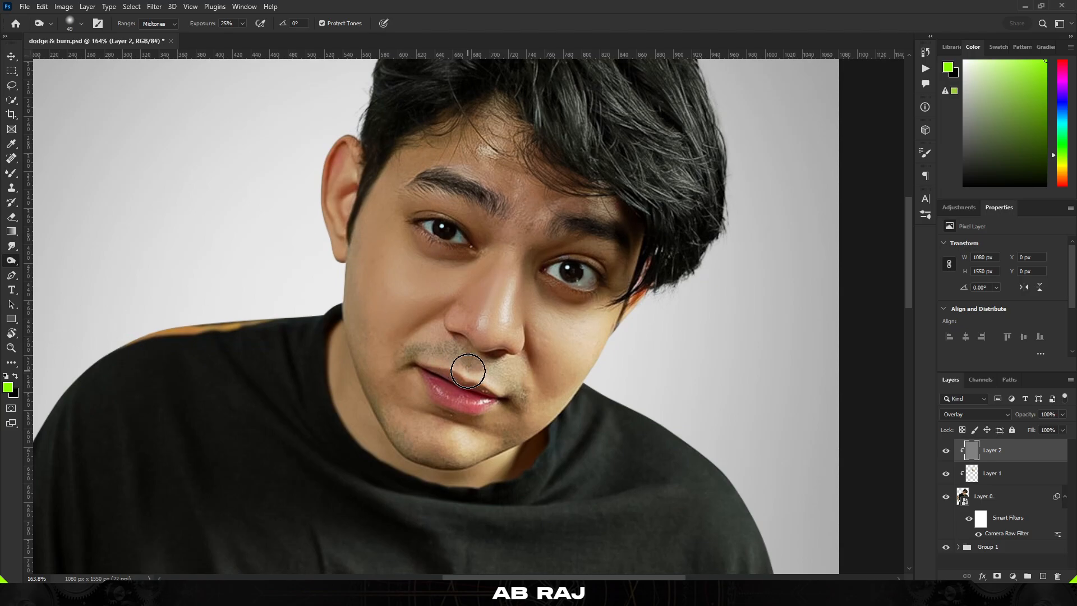
{"action": "left_click_drag", "start_coordinate": [469, 302], "coordinate": [476, 272]}
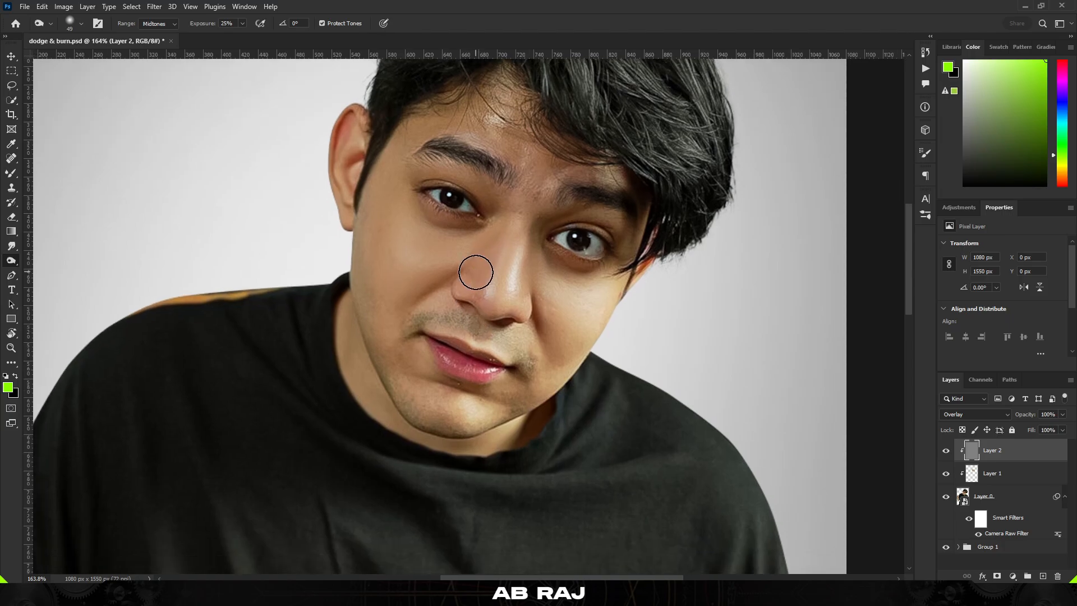
Enlarge the Burn brush and darken the outer edge of the cheek near the ear
{"action": "scroll", "coordinate": [507, 288], "scroll_direction": "up", "scroll_amount": 3}
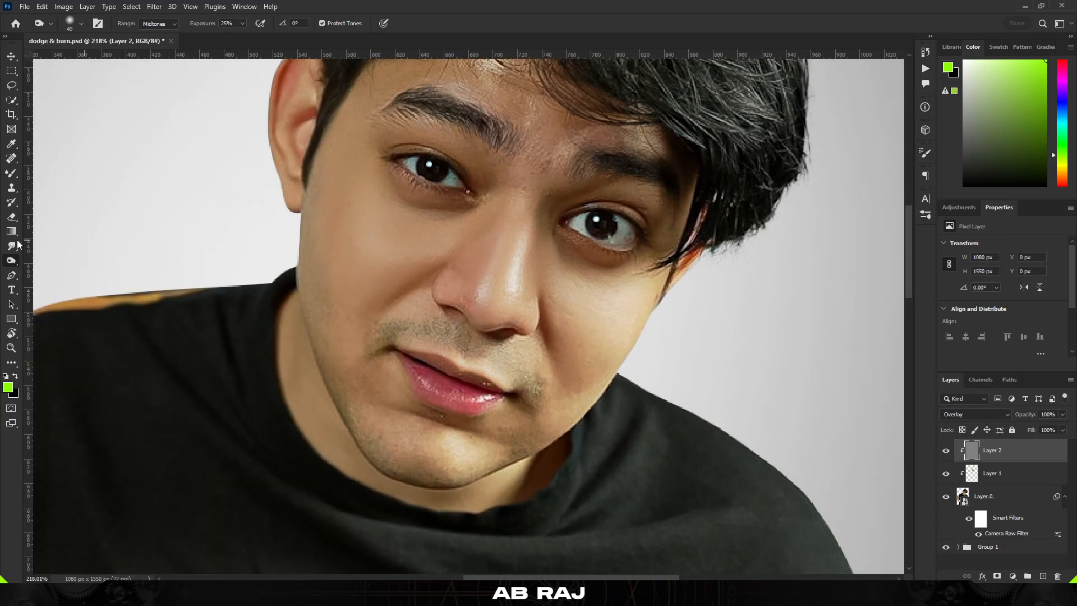
{"action": "scroll", "coordinate": [199, 280], "scroll_direction": "down", "scroll_amount": 3}
{"action": "scroll", "coordinate": [293, 261], "scroll_direction": "up", "scroll_amount": 3}
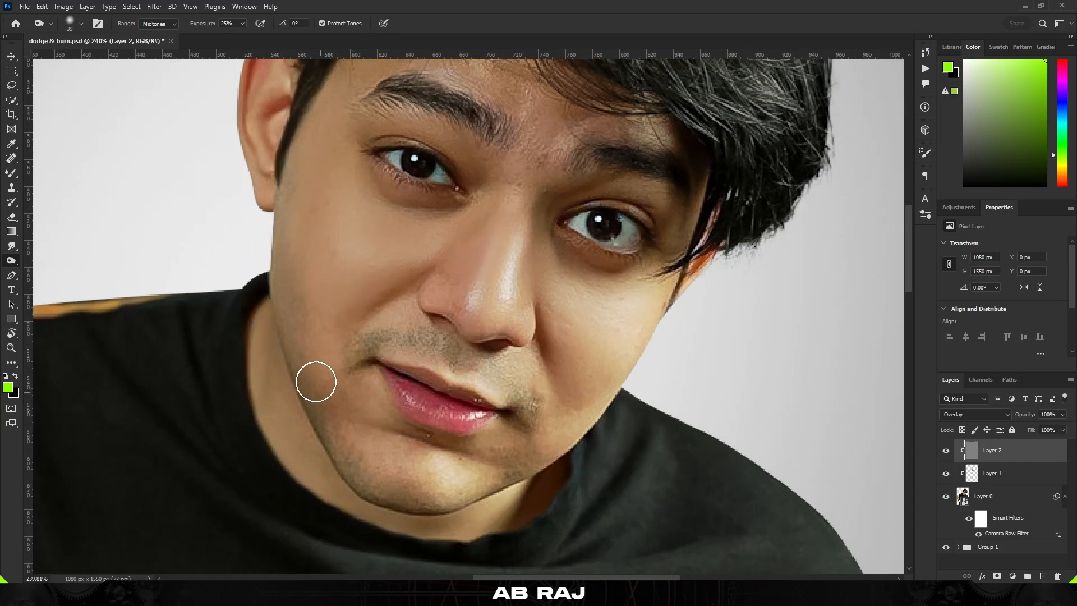
{"action": "scroll", "coordinate": [303, 289], "scroll_direction": "down", "scroll_amount": 6}
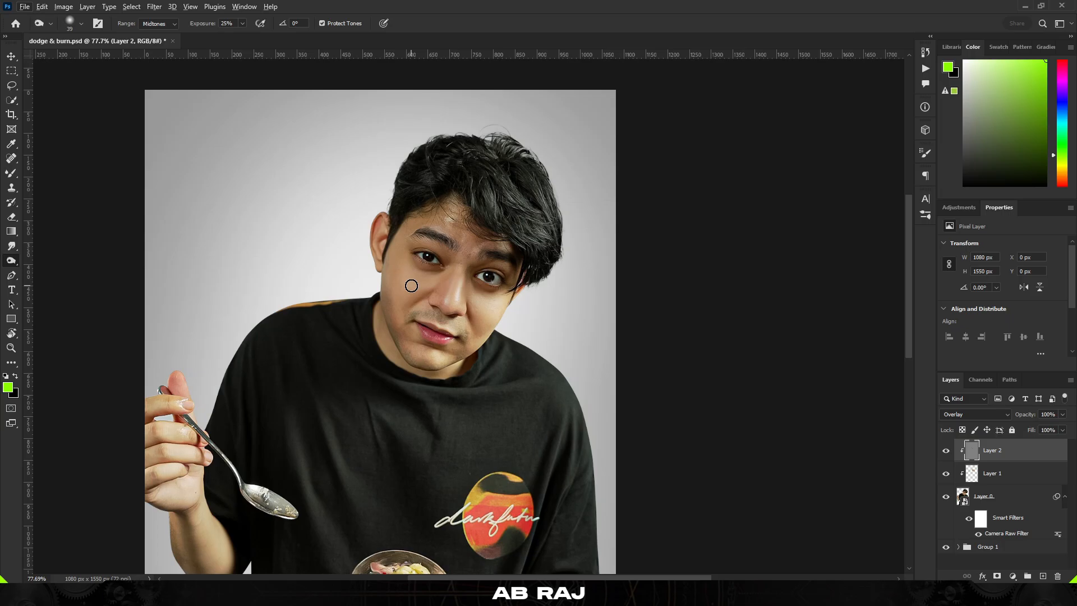
{"action": "scroll", "coordinate": [411, 286], "scroll_direction": "up", "scroll_amount": 2}
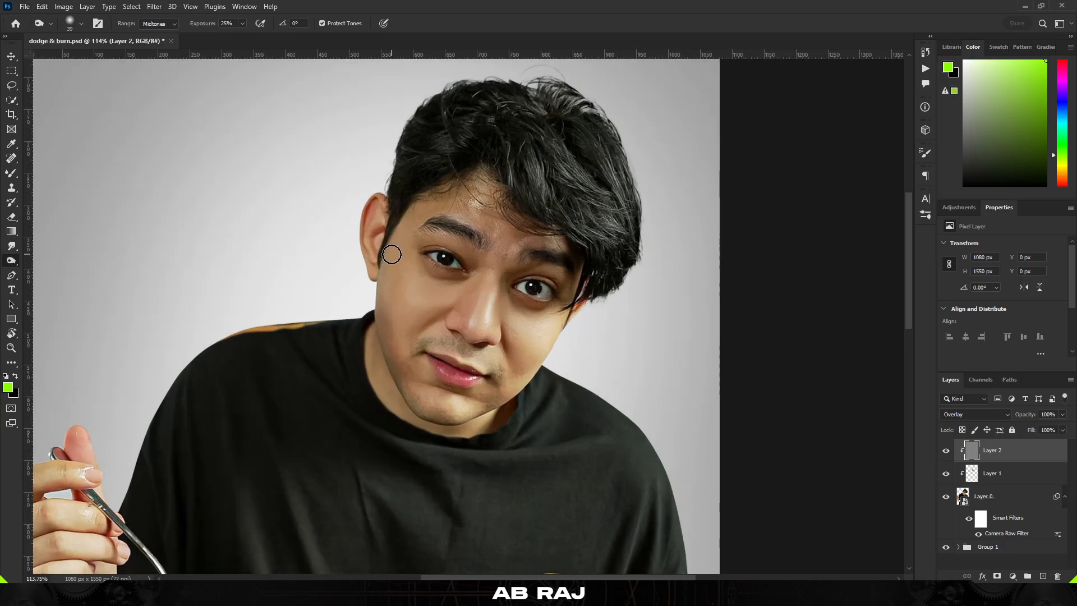
{"action": "key", "text": "]"}
{"action": "key", "text": "]"}
{"action": "key", "text": "]"}
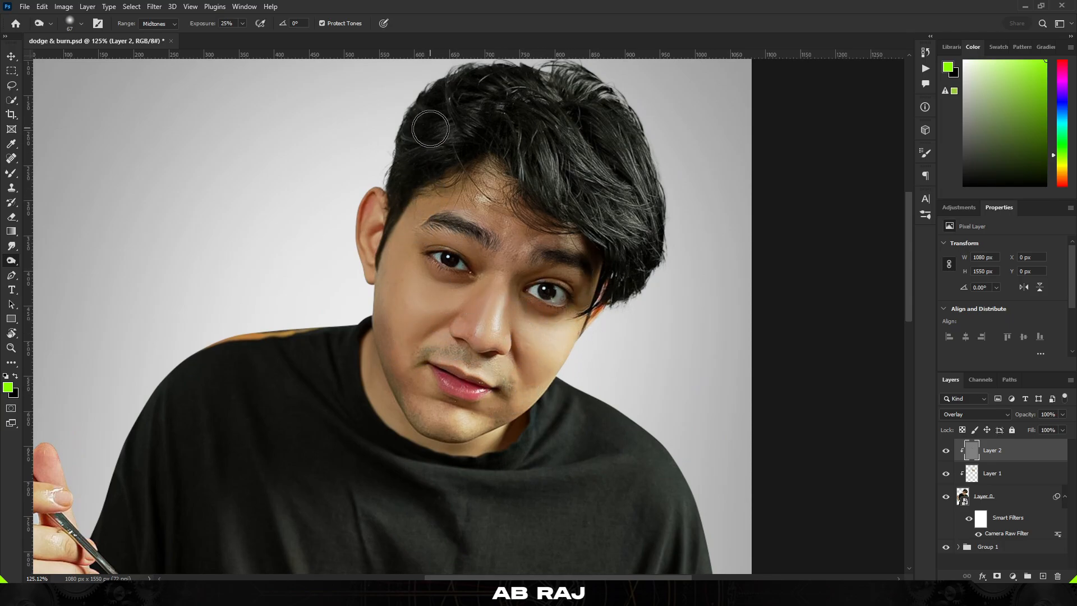
{"action": "scroll", "coordinate": [487, 425], "scroll_direction": "down", "scroll_amount": 3}
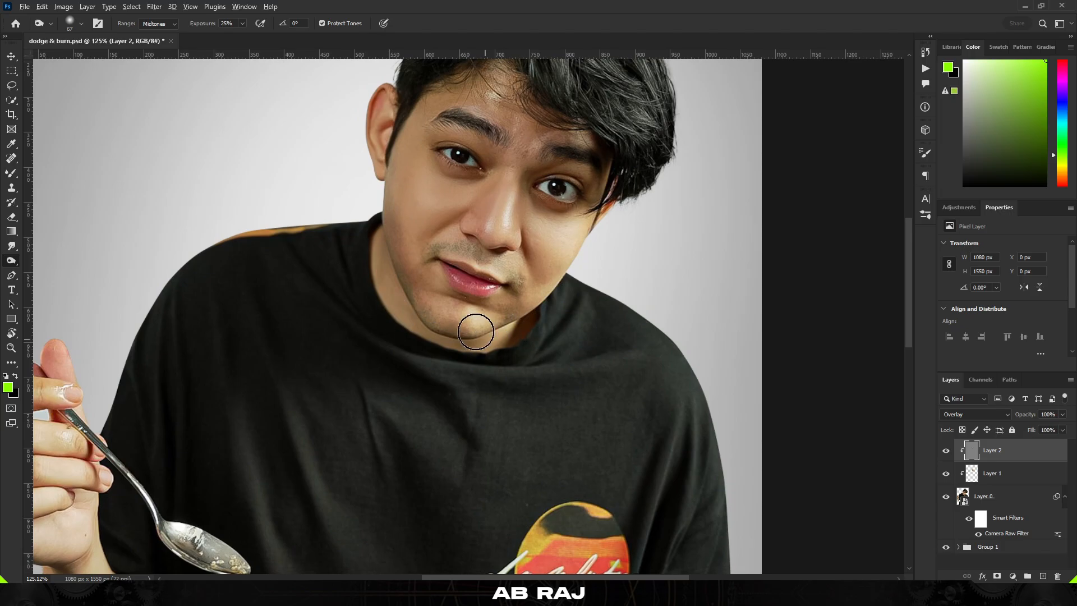
{"action": "scroll", "coordinate": [476, 332], "scroll_direction": "down", "scroll_amount": 2}
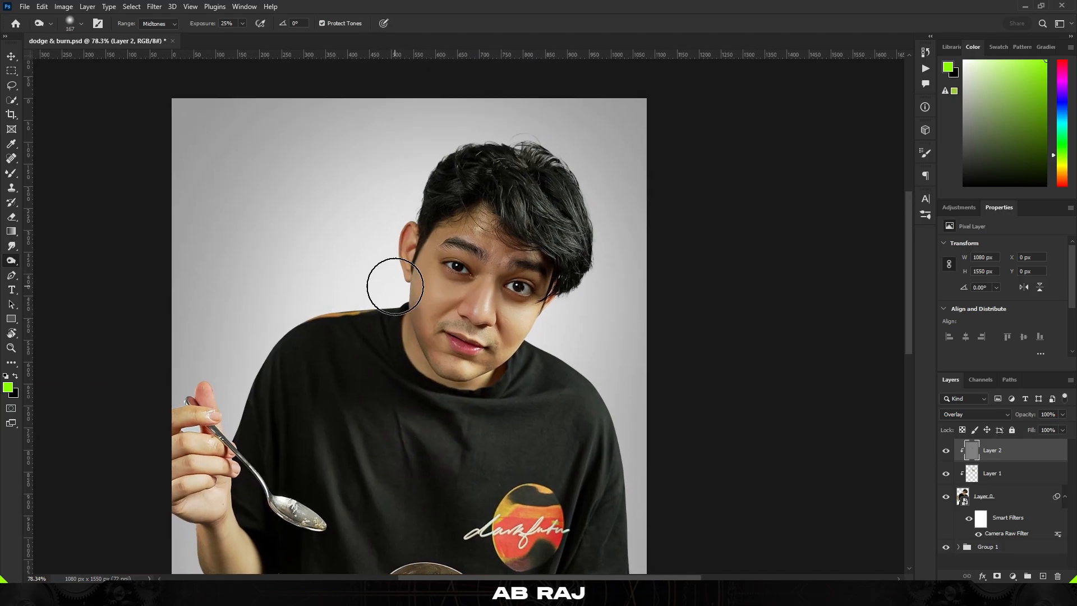
{"action": "scroll", "coordinate": [395, 287], "scroll_direction": "up", "scroll_amount": 5}
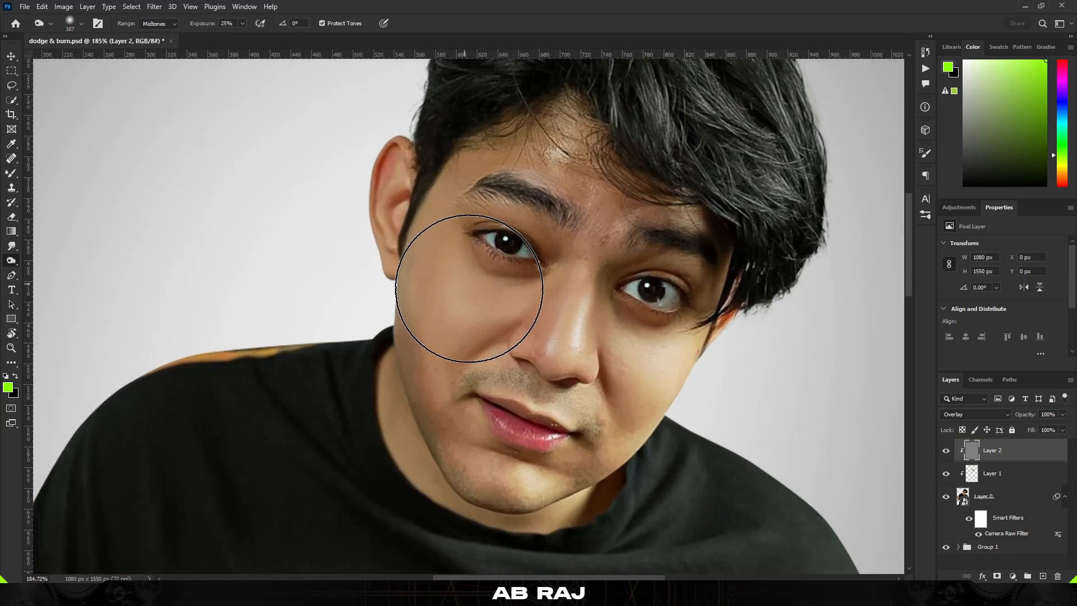
{"action": "left_click_drag", "start_coordinate": [445, 284], "coordinate": [421, 284]}
{"action": "scroll", "coordinate": [478, 297], "scroll_direction": "up", "scroll_amount": 1}
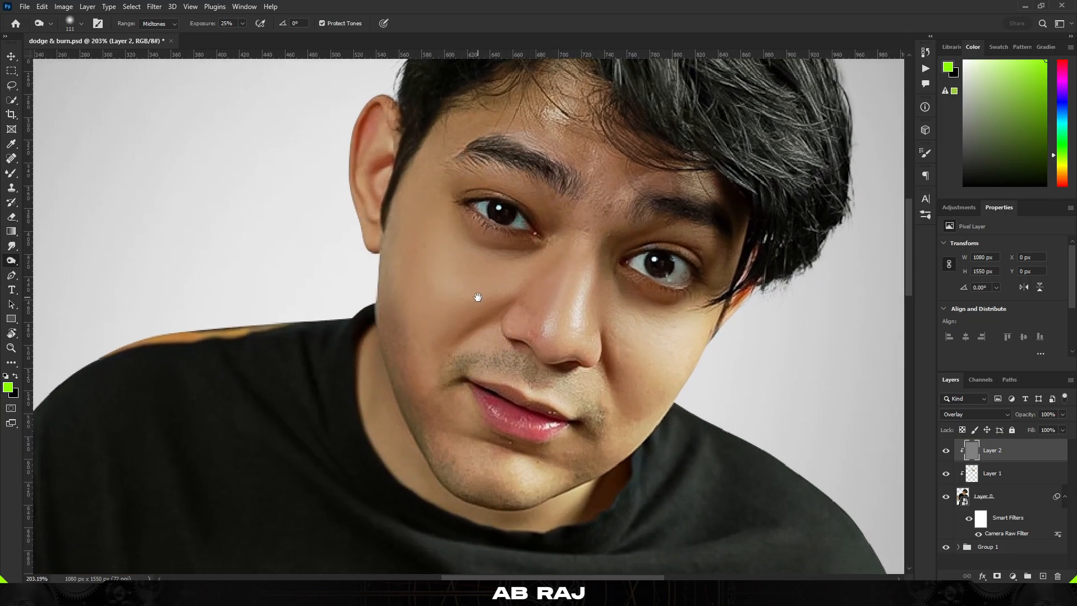
{"action": "mouse_move", "coordinate": [492, 325]}
{"action": "left_mouse_down"}
{"action": "mouse_move", "coordinate": [486, 296]}
{"action": "mouse_move", "coordinate": [488, 328]}
{"action": "left_mouse_up"}
{"action": "scroll", "coordinate": [393, 275], "scroll_direction": "up", "scroll_amount": 2}
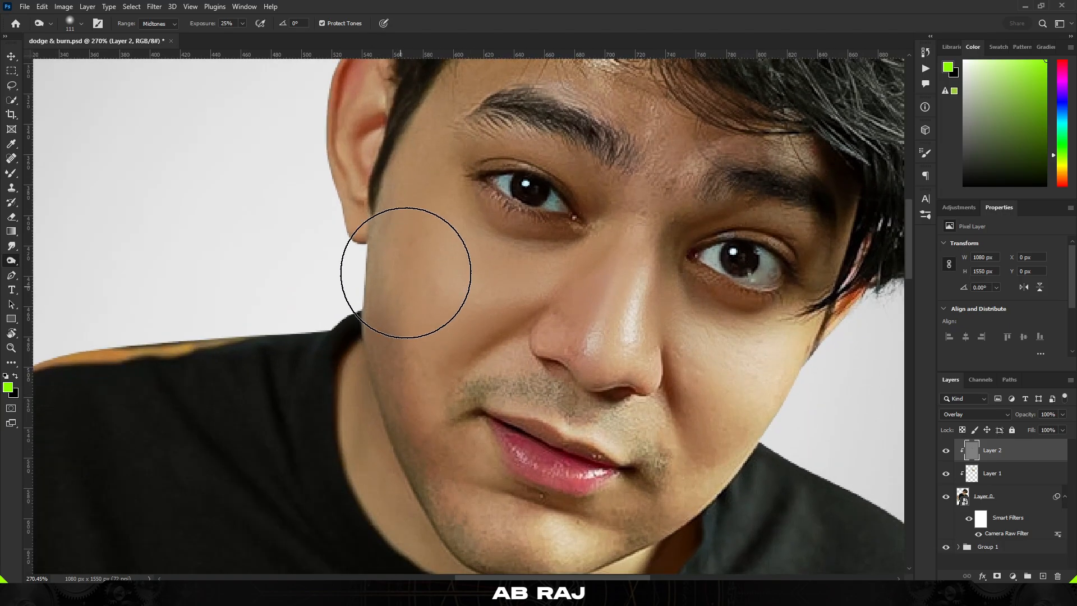
{"action": "left_click_drag", "start_coordinate": [385, 272], "coordinate": [370, 257]}
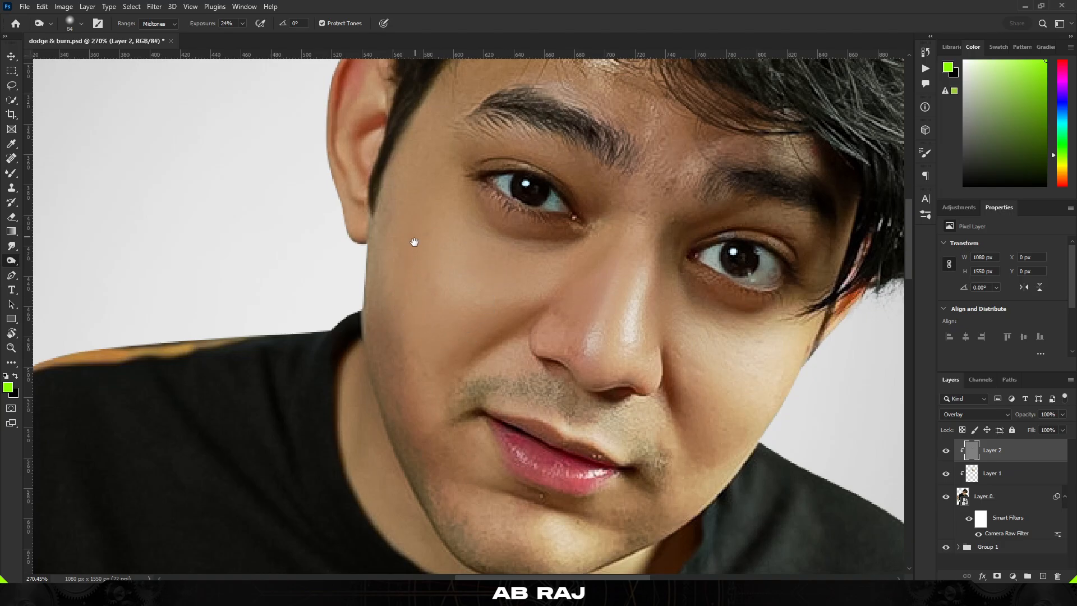
Burn the face edge below the ear and the corner of the mouth
{"action": "scroll", "coordinate": [337, 140], "scroll_direction": "up", "scroll_amount": 1}
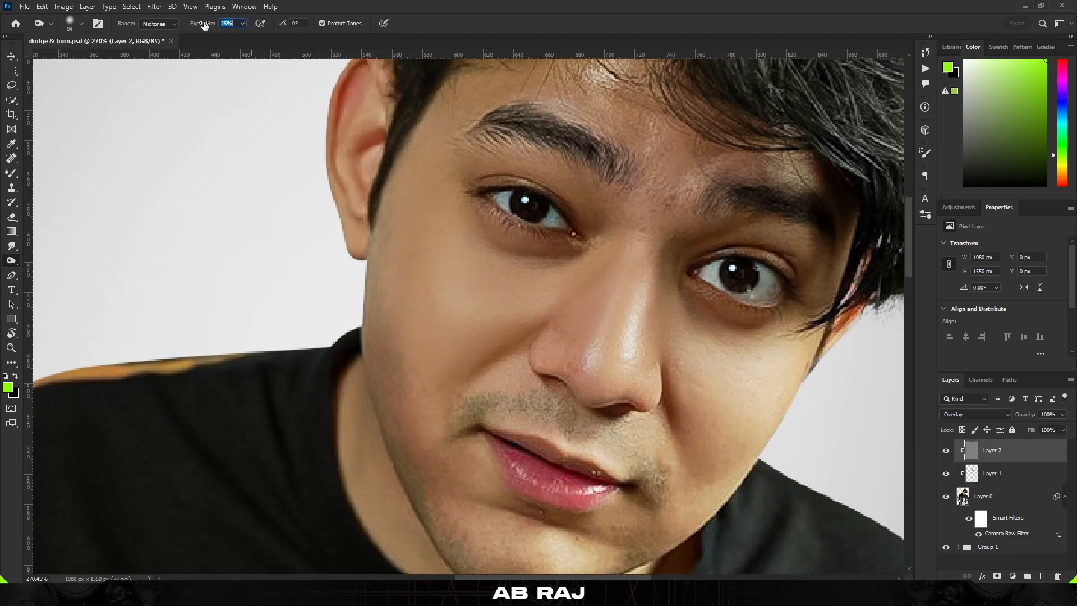
{"action": "mouse_move", "coordinate": [488, 169]}
{"action": "left_mouse_down"}
{"action": "mouse_move", "coordinate": [463, 220]}
{"action": "mouse_move", "coordinate": [382, 221]}
{"action": "left_mouse_up"}
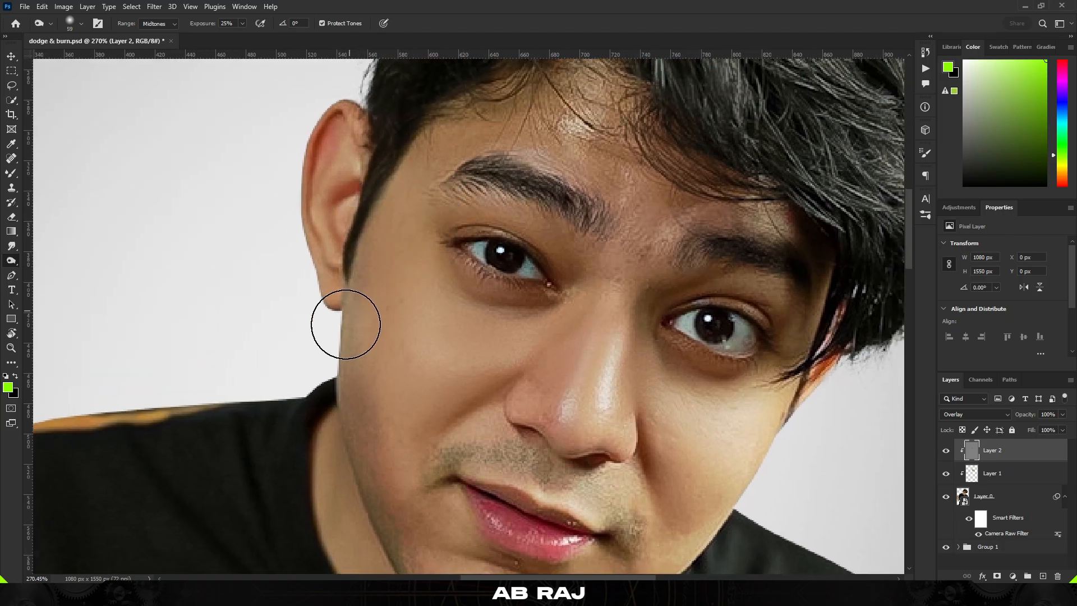
{"action": "left_click_drag", "start_coordinate": [349, 329], "coordinate": [344, 332]}
{"action": "scroll", "coordinate": [380, 204], "scroll_direction": "down", "scroll_amount": 4}
{"action": "scroll", "coordinate": [510, 382], "scroll_direction": "up", "scroll_amount": 4}
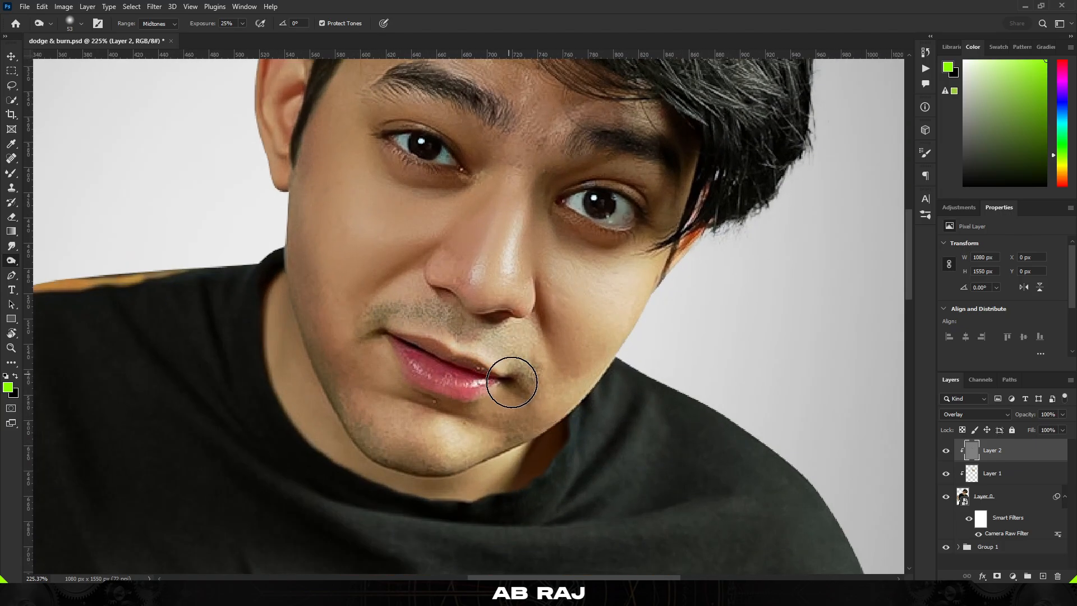
{"action": "left_click_drag", "start_coordinate": [523, 394], "coordinate": [523, 394]}
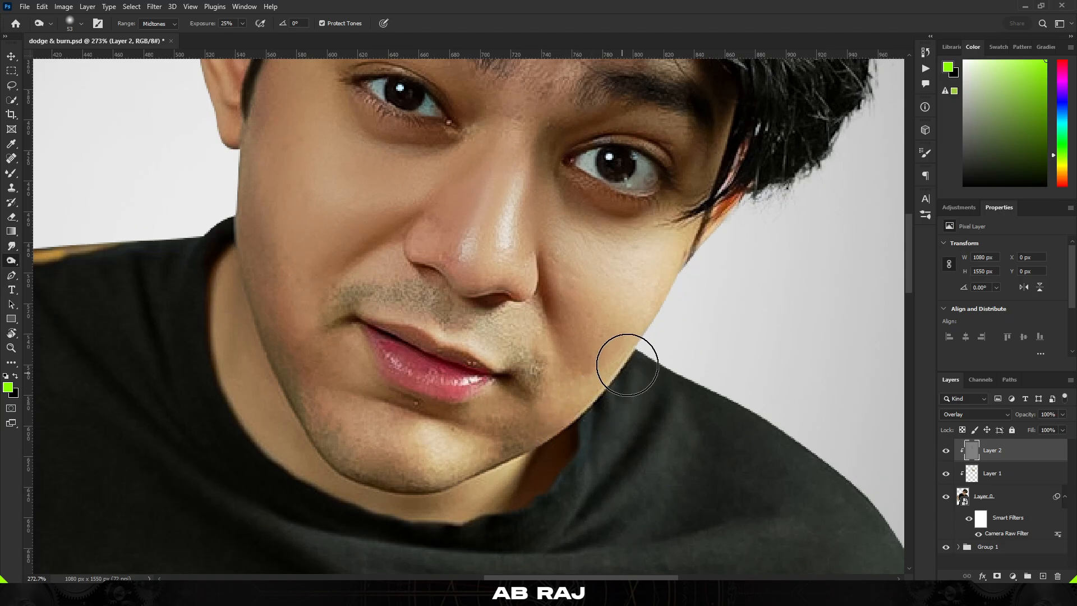
Burn along the jawline on both sides of the face to deepen its contour
{"action": "mouse_move", "coordinate": [674, 287]}
{"action": "left_mouse_down"}
{"action": "mouse_move", "coordinate": [683, 265]}
{"action": "mouse_move", "coordinate": [693, 273]}
{"action": "mouse_move", "coordinate": [596, 407]}
{"action": "mouse_move", "coordinate": [629, 356]}
{"action": "left_mouse_up"}
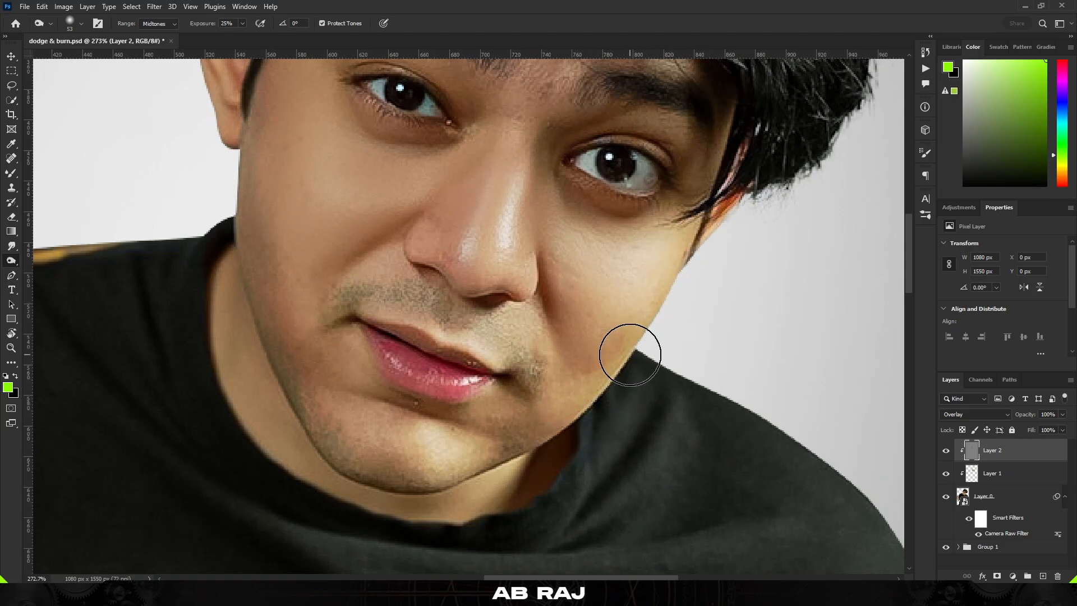
{"action": "left_click_drag", "start_coordinate": [704, 209], "coordinate": [682, 270]}
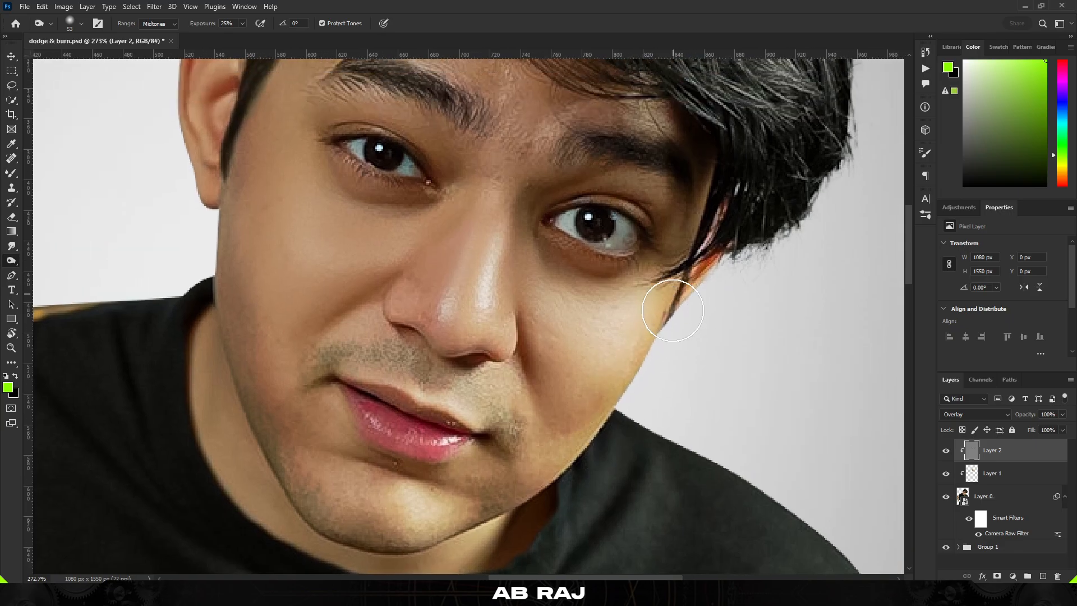
{"action": "scroll", "coordinate": [357, 494], "scroll_direction": "up", "scroll_amount": 1}
{"action": "mouse_move", "coordinate": [356, 494]}
{"action": "left_mouse_down"}
{"action": "mouse_move", "coordinate": [419, 432]}
{"action": "mouse_move", "coordinate": [409, 439]}
{"action": "left_mouse_up"}
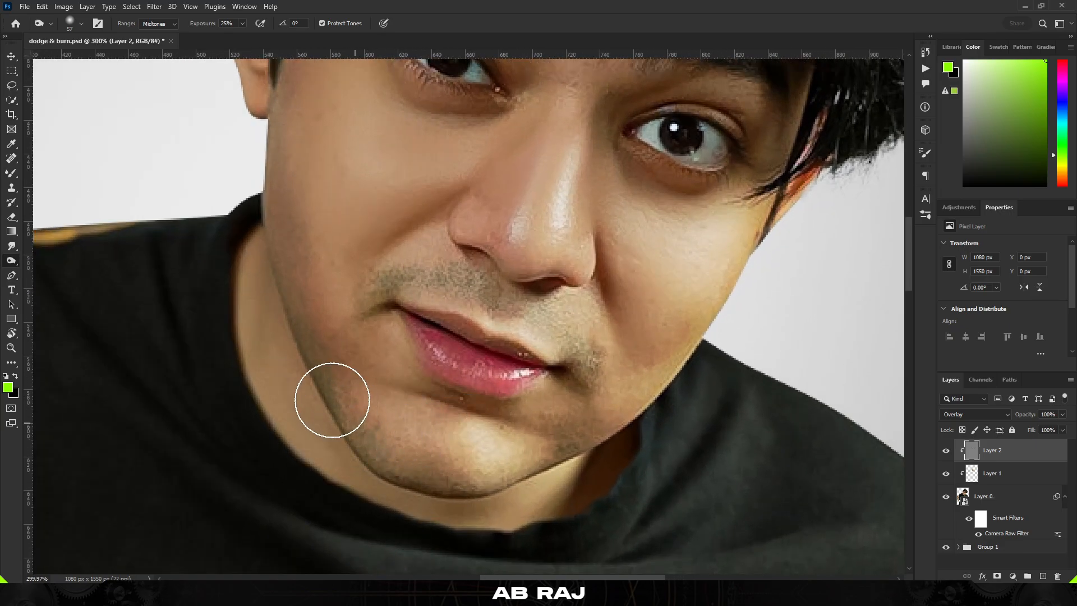
{"action": "mouse_move", "coordinate": [332, 400]}
{"action": "left_mouse_down"}
{"action": "mouse_move", "coordinate": [387, 459]}
{"action": "mouse_move", "coordinate": [402, 448]}
{"action": "left_mouse_up"}
{"action": "mouse_move", "coordinate": [419, 472]}
{"action": "left_mouse_down"}
{"action": "mouse_move", "coordinate": [504, 474]}
{"action": "mouse_move", "coordinate": [570, 447]}
{"action": "left_mouse_up"}
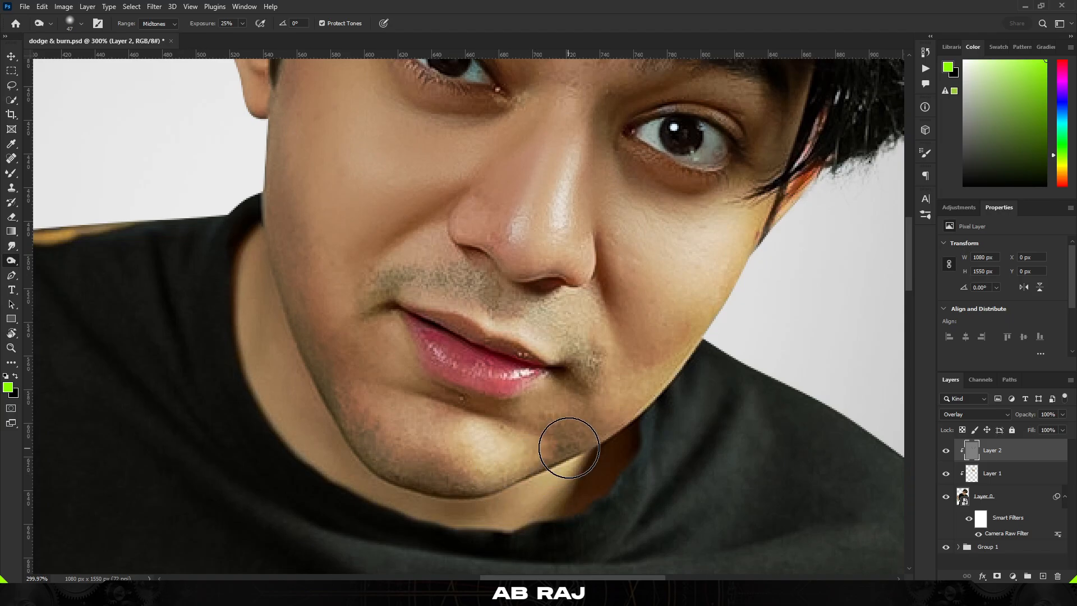
Burn the shadow under the nose and the area beside the mouth and chin
{"action": "scroll", "coordinate": [526, 429], "scroll_direction": "down", "scroll_amount": 2}
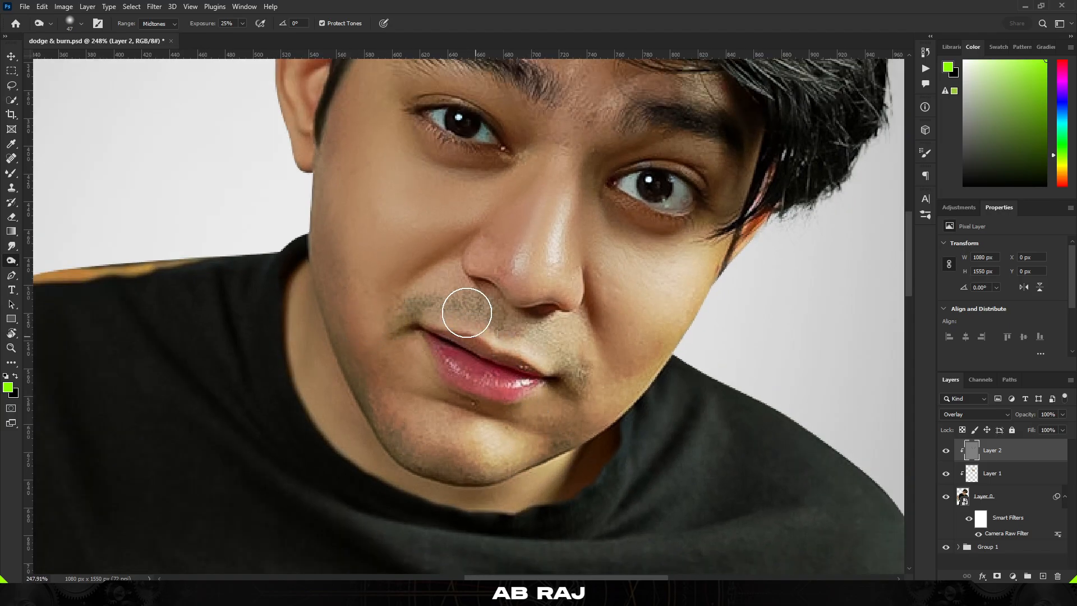
{"action": "mouse_move", "coordinate": [424, 241]}
{"action": "left_mouse_down"}
{"action": "mouse_move", "coordinate": [441, 287]}
{"action": "mouse_move", "coordinate": [537, 283]}
{"action": "left_mouse_up"}
{"action": "scroll", "coordinate": [468, 295], "scroll_direction": "up", "scroll_amount": 2}
{"action": "scroll", "coordinate": [567, 344], "scroll_direction": "down", "scroll_amount": 2}
{"action": "left_click_drag", "start_coordinate": [627, 294], "coordinate": [626, 311]}
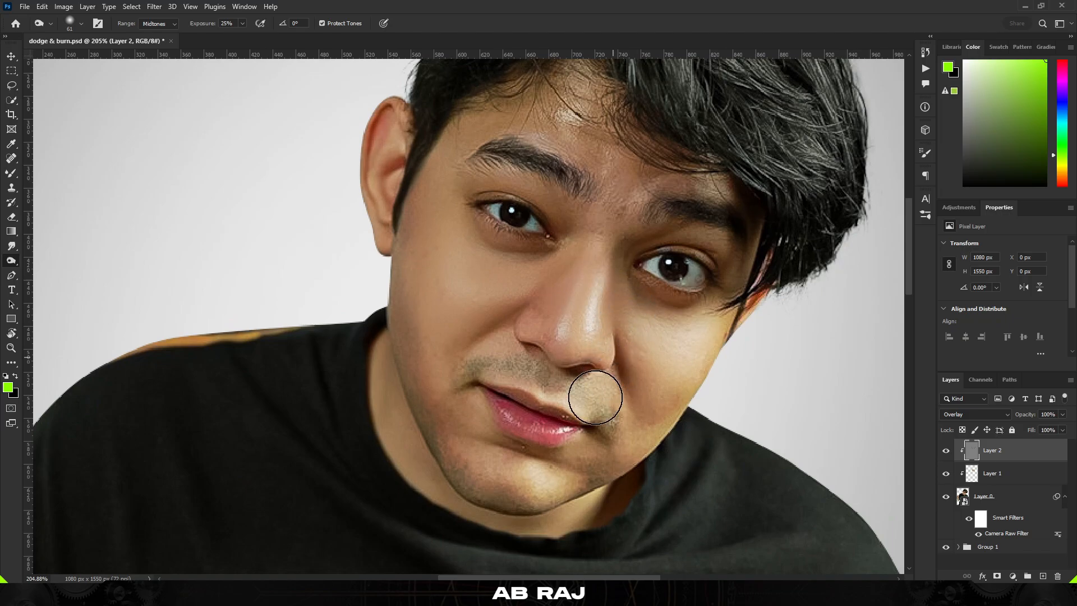
{"action": "left_click_drag", "start_coordinate": [584, 419], "coordinate": [611, 335]}
Burn the shadows on the hand holding the spoon, around the palm and wrist
{"action": "scroll", "coordinate": [533, 413], "scroll_direction": "down", "scroll_amount": 5}
{"action": "scroll", "coordinate": [534, 413], "scroll_direction": "up", "scroll_amount": 4}
{"action": "scroll", "coordinate": [550, 382], "scroll_direction": "down", "scroll_amount": 9}
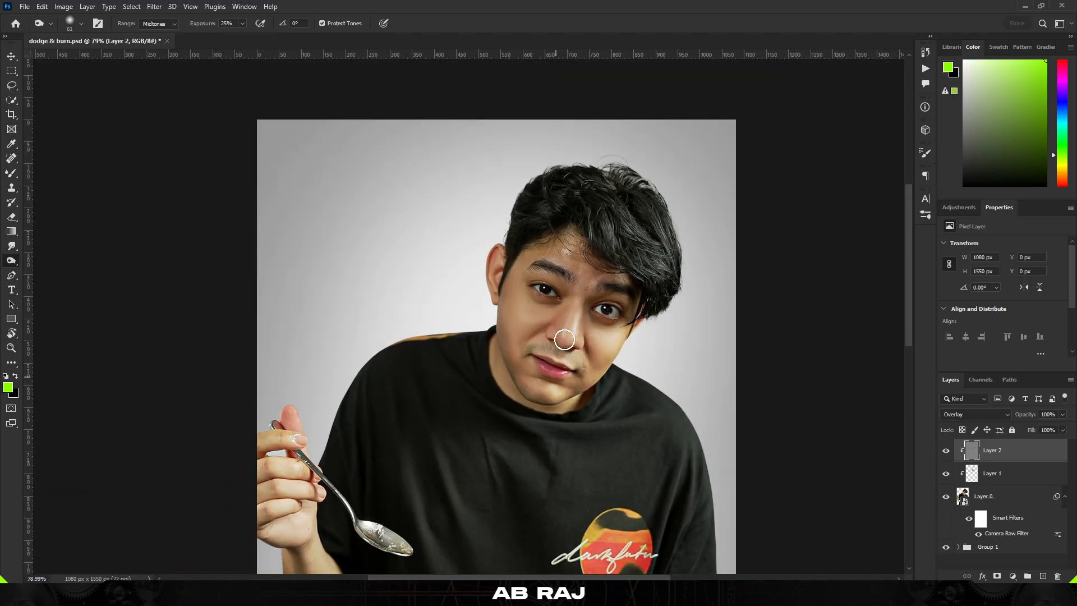
{"action": "scroll", "coordinate": [554, 259], "scroll_direction": "up", "scroll_amount": 2}
{"action": "left_click_drag", "start_coordinate": [532, 216], "coordinate": [558, 216]}
{"action": "left_click_drag", "start_coordinate": [434, 492], "coordinate": [492, 292]}
{"action": "scroll", "coordinate": [492, 292], "scroll_direction": "down", "scroll_amount": 5}
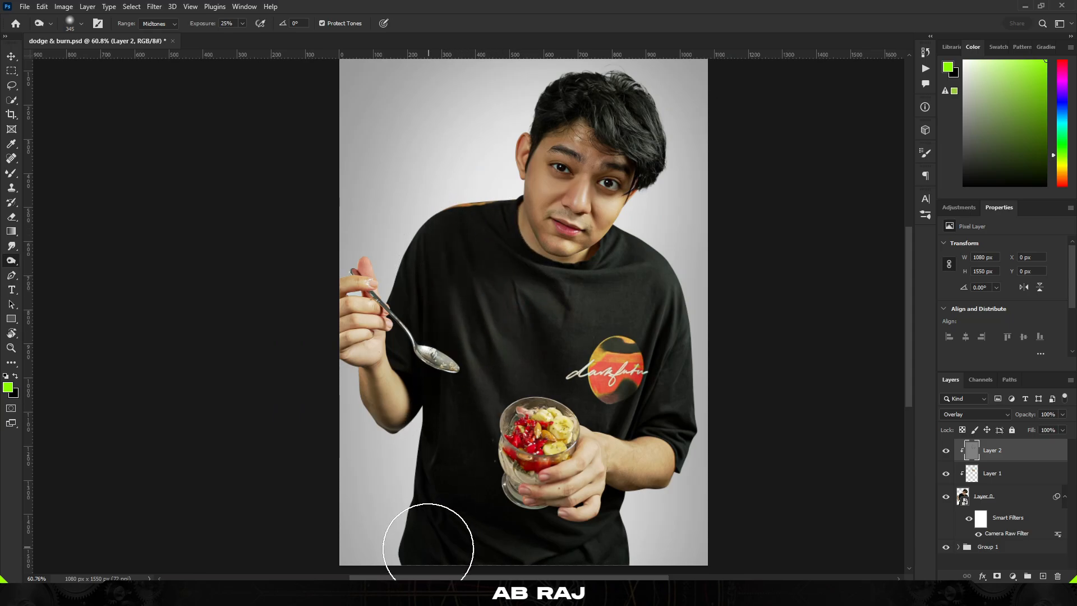
{"action": "left_click_drag", "start_coordinate": [537, 565], "coordinate": [561, 452]}
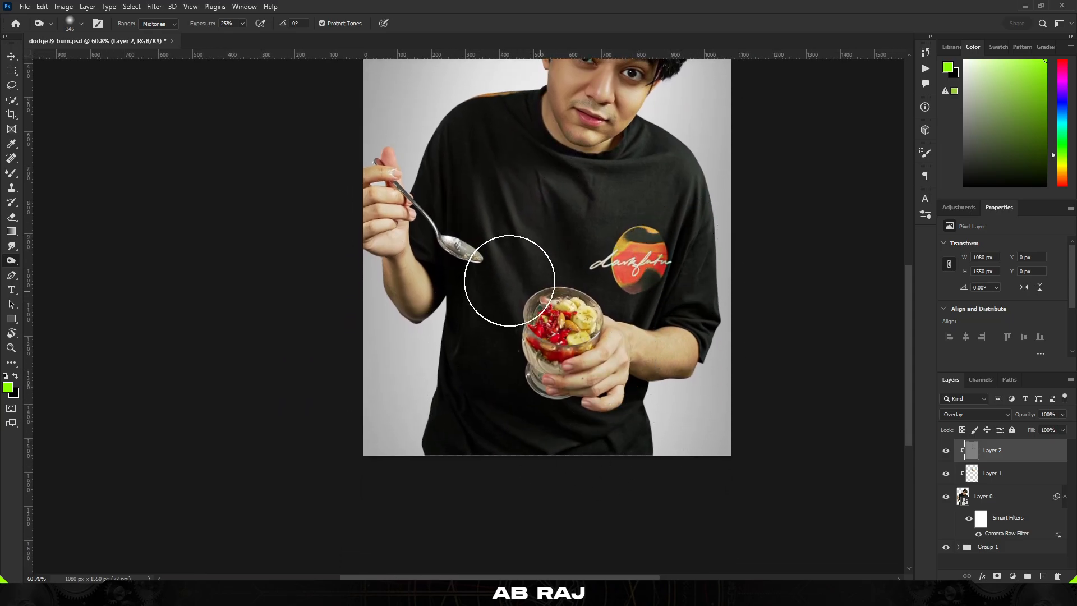
{"action": "scroll", "coordinate": [403, 275], "scroll_direction": "up", "scroll_amount": 12}
{"action": "left_click_drag", "start_coordinate": [402, 285], "coordinate": [326, 283]}
{"action": "scroll", "coordinate": [365, 270], "scroll_direction": "up", "scroll_amount": 3}
{"action": "mouse_move", "coordinate": [392, 258]}
{"action": "left_mouse_down"}
{"action": "mouse_move", "coordinate": [327, 263]}
{"action": "mouse_move", "coordinate": [336, 237]}
{"action": "left_mouse_up"}
{"action": "mouse_move", "coordinate": [364, 385]}
{"action": "left_mouse_down"}
{"action": "mouse_move", "coordinate": [352, 338]}
{"action": "mouse_move", "coordinate": [422, 455]}
{"action": "mouse_move", "coordinate": [447, 466]}
{"action": "mouse_move", "coordinate": [346, 320]}
{"action": "mouse_move", "coordinate": [313, 192]}
{"action": "left_mouse_up"}
{"action": "mouse_move", "coordinate": [429, 260]}
{"action": "left_mouse_down"}
{"action": "mouse_move", "coordinate": [460, 204]}
{"action": "mouse_move", "coordinate": [549, 344]}
{"action": "left_mouse_up"}
{"action": "left_click_drag", "start_coordinate": [451, 184], "coordinate": [536, 436]}
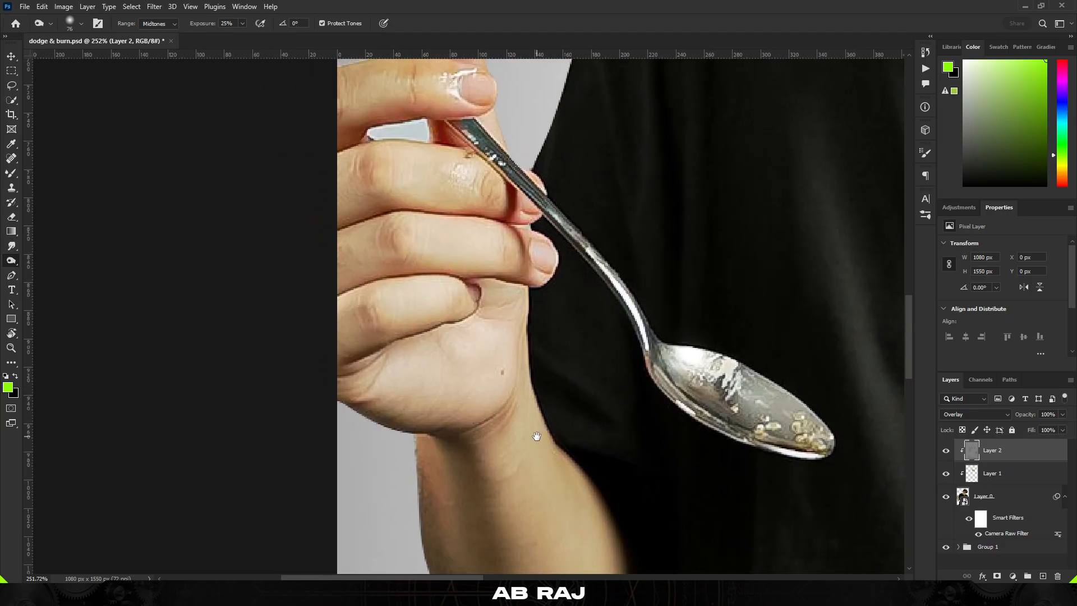
{"action": "scroll", "coordinate": [458, 339], "scroll_direction": "up", "scroll_amount": 2}
{"action": "left_click_drag", "start_coordinate": [461, 340], "coordinate": [456, 340]}
{"action": "mouse_move", "coordinate": [337, 369]}
{"action": "left_mouse_down"}
{"action": "mouse_move", "coordinate": [454, 296]}
{"action": "mouse_move", "coordinate": [472, 413]}
{"action": "left_mouse_up"}
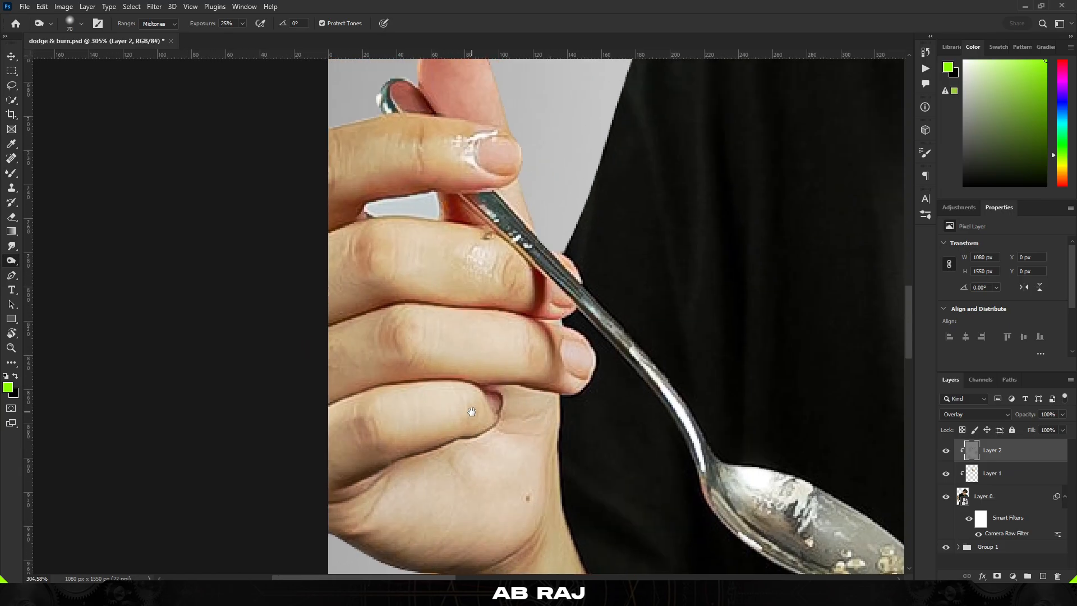
Burn the creases between the fingers gripping the spoon and around the fingertip
{"action": "mouse_move", "coordinate": [353, 413]}
{"action": "left_mouse_down"}
{"action": "mouse_move", "coordinate": [379, 404]}
{"action": "mouse_move", "coordinate": [358, 385]}
{"action": "mouse_move", "coordinate": [488, 386]}
{"action": "mouse_move", "coordinate": [475, 349]}
{"action": "left_mouse_up"}
{"action": "left_click_drag", "start_coordinate": [552, 311], "coordinate": [359, 309]}
{"action": "left_click_drag", "start_coordinate": [358, 308], "coordinate": [368, 307]}
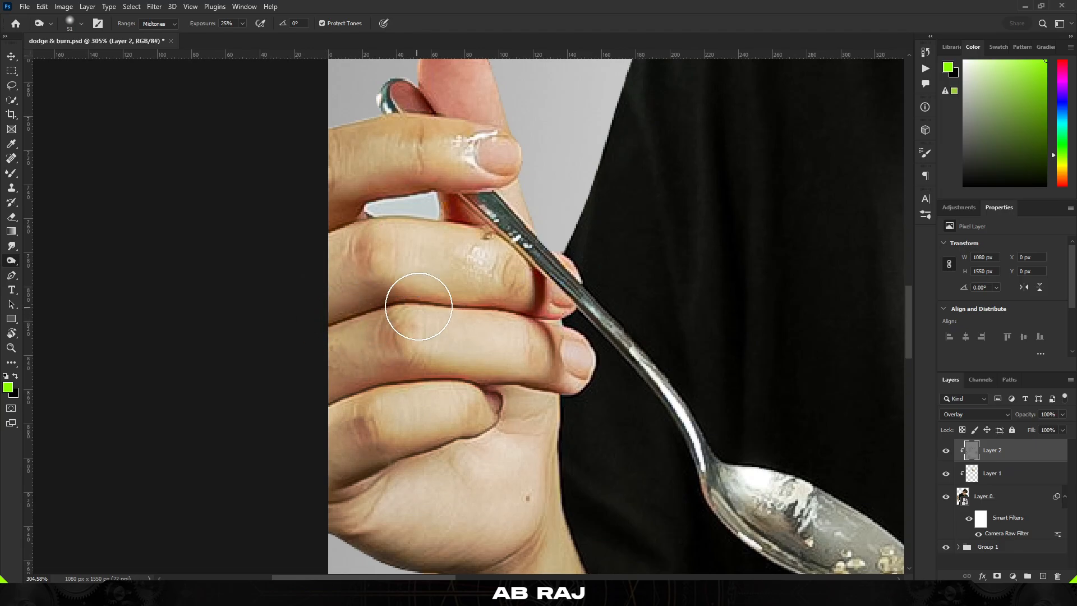
{"action": "left_click_drag", "start_coordinate": [391, 263], "coordinate": [414, 368]}
{"action": "left_click_drag", "start_coordinate": [358, 289], "coordinate": [374, 291]}
{"action": "mouse_move", "coordinate": [357, 303]}
{"action": "left_mouse_down"}
{"action": "mouse_move", "coordinate": [480, 287]}
{"action": "mouse_move", "coordinate": [471, 286]}
{"action": "mouse_move", "coordinate": [509, 307]}
{"action": "mouse_move", "coordinate": [484, 297]}
{"action": "left_mouse_up"}
{"action": "left_click_drag", "start_coordinate": [363, 336], "coordinate": [530, 336]}
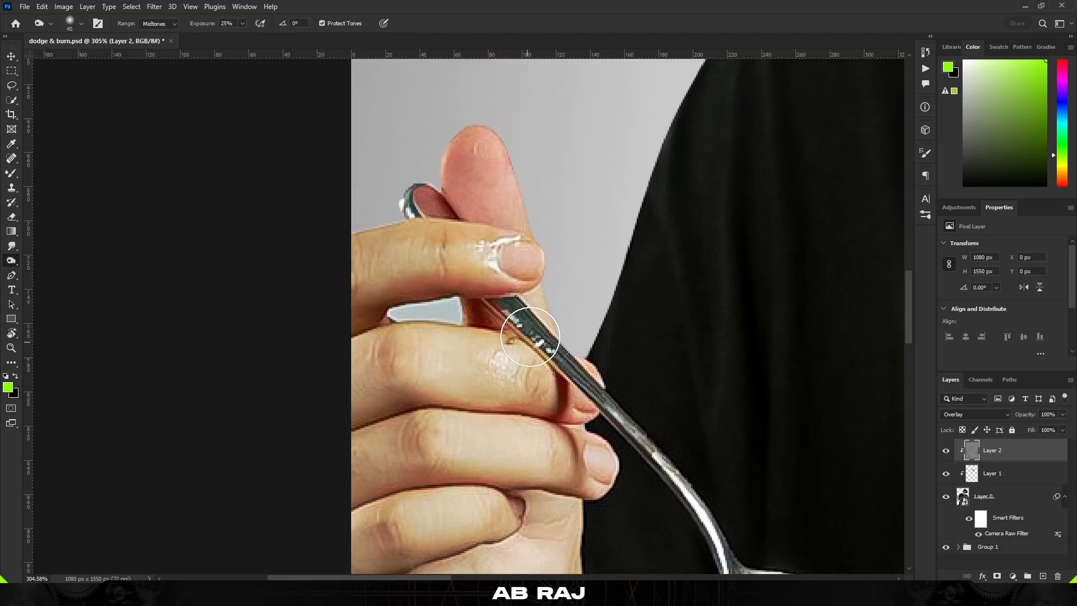
{"action": "mouse_move", "coordinate": [433, 190]}
{"action": "left_mouse_down"}
{"action": "mouse_move", "coordinate": [472, 126]}
{"action": "mouse_move", "coordinate": [492, 118]}
{"action": "mouse_move", "coordinate": [453, 154]}
{"action": "mouse_move", "coordinate": [452, 195]}
{"action": "left_mouse_up"}
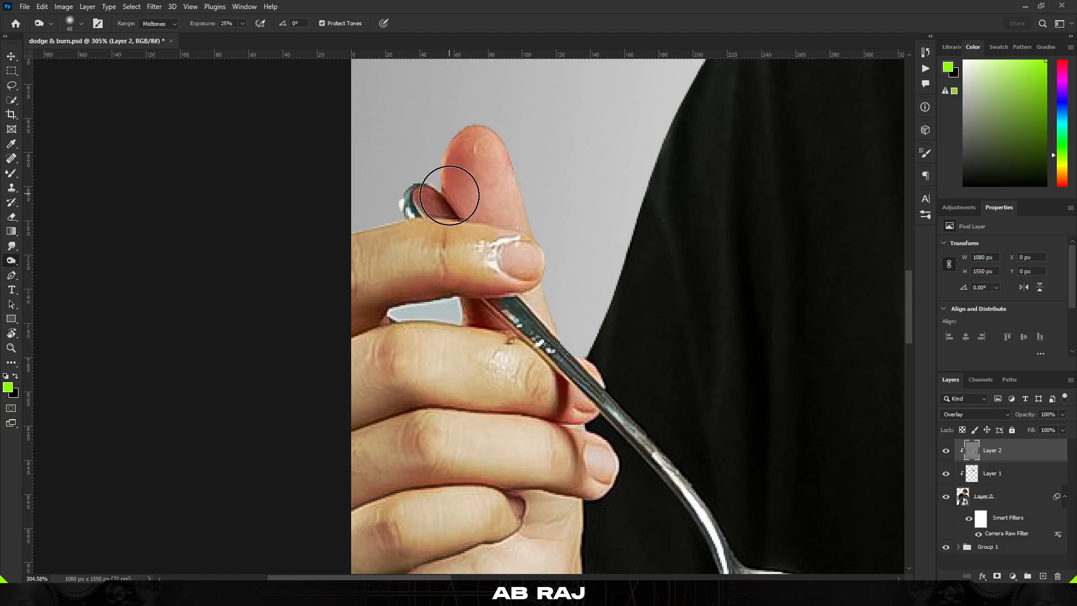
Burn the shadows on the wrist and the other forearm near the sleeve
{"action": "scroll", "coordinate": [459, 207], "scroll_direction": "down", "scroll_amount": 5}
{"action": "scroll", "coordinate": [468, 302], "scroll_direction": "down", "scroll_amount": 2}
{"action": "mouse_move", "coordinate": [573, 427]}
{"action": "left_mouse_down"}
{"action": "mouse_move", "coordinate": [497, 328]}
{"action": "mouse_move", "coordinate": [486, 384]}
{"action": "left_mouse_up"}
{"action": "scroll", "coordinate": [465, 349], "scroll_direction": "up", "scroll_amount": 1}
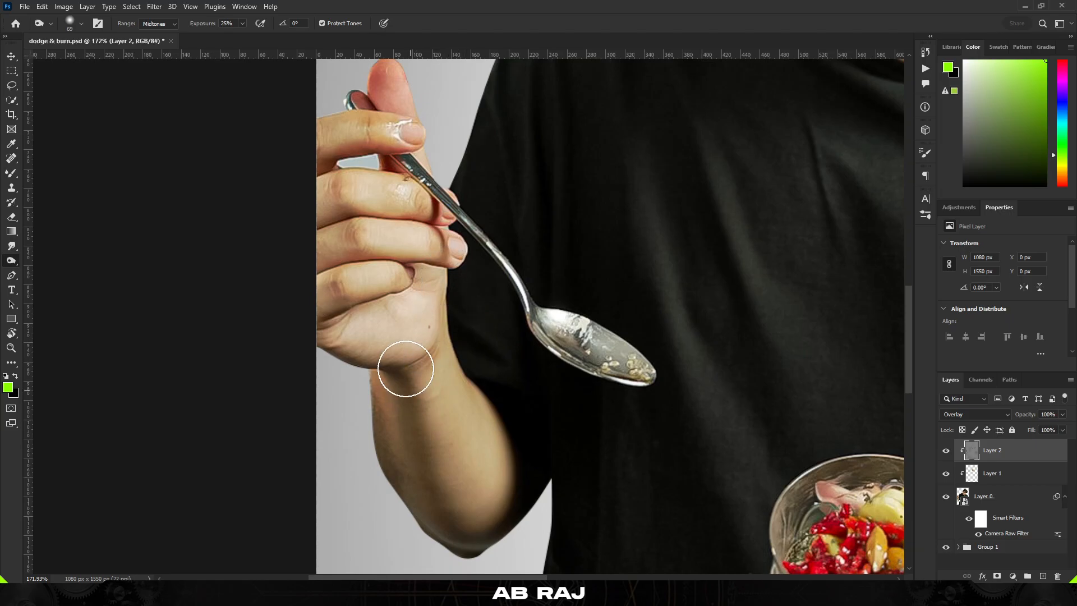
{"action": "scroll", "coordinate": [405, 379], "scroll_direction": "down", "scroll_amount": 6}
{"action": "scroll", "coordinate": [628, 453], "scroll_direction": "up", "scroll_amount": 5}
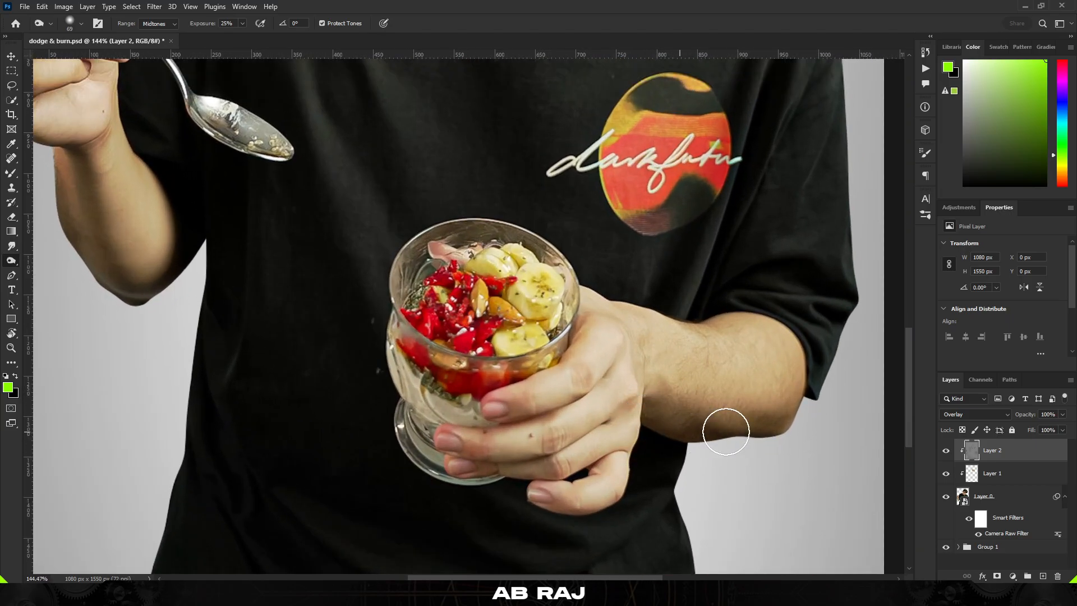
{"action": "left_click_drag", "start_coordinate": [726, 431], "coordinate": [810, 392]}
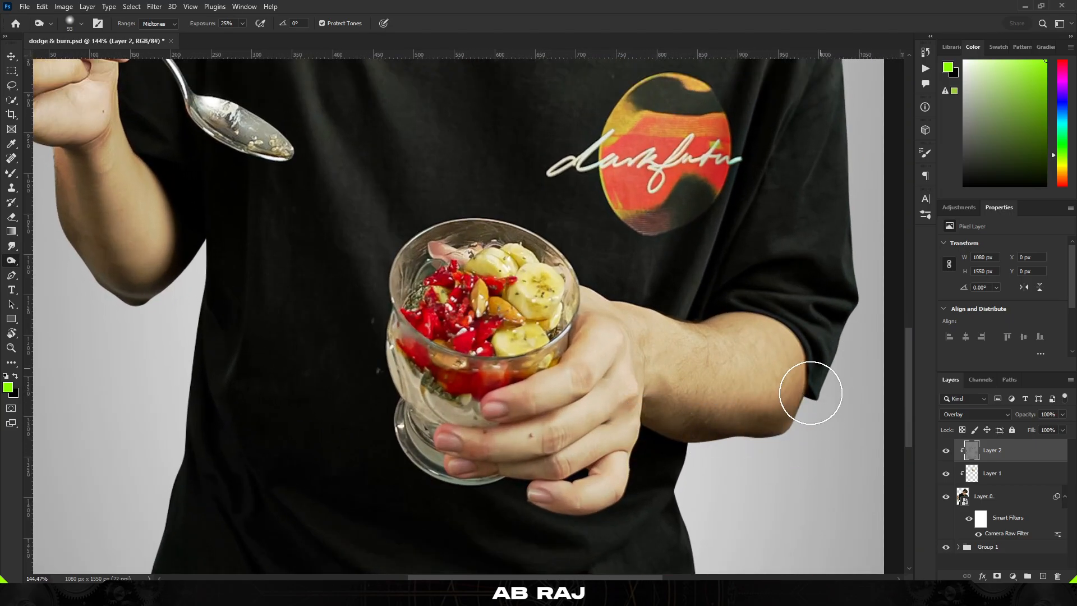
Burn the shadows on the hand and fingers holding the glass and along the forearm
{"action": "left_click_drag", "start_coordinate": [737, 314], "coordinate": [664, 322]}
{"action": "scroll", "coordinate": [543, 393], "scroll_direction": "up", "scroll_amount": 3}
{"action": "left_click_drag", "start_coordinate": [555, 386], "coordinate": [478, 382]}
{"action": "mouse_move", "coordinate": [503, 375]}
{"action": "left_mouse_down"}
{"action": "mouse_move", "coordinate": [543, 374]}
{"action": "mouse_move", "coordinate": [565, 391]}
{"action": "mouse_move", "coordinate": [544, 392]}
{"action": "left_mouse_up"}
{"action": "mouse_move", "coordinate": [453, 438]}
{"action": "left_mouse_down"}
{"action": "mouse_move", "coordinate": [625, 375]}
{"action": "mouse_move", "coordinate": [567, 456]}
{"action": "mouse_move", "coordinate": [611, 440]}
{"action": "mouse_move", "coordinate": [482, 493]}
{"action": "mouse_move", "coordinate": [609, 509]}
{"action": "left_mouse_up"}
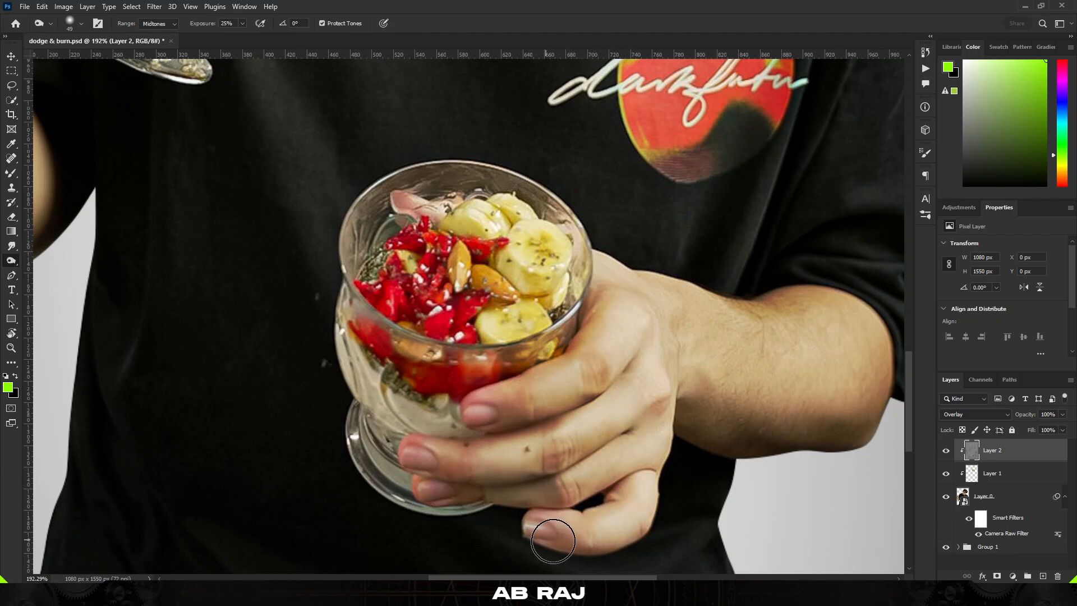
Burn the shadow along the inner fold of the ear with a smaller soft brush
{"action": "scroll", "coordinate": [661, 497], "scroll_direction": "down", "scroll_amount": 6}
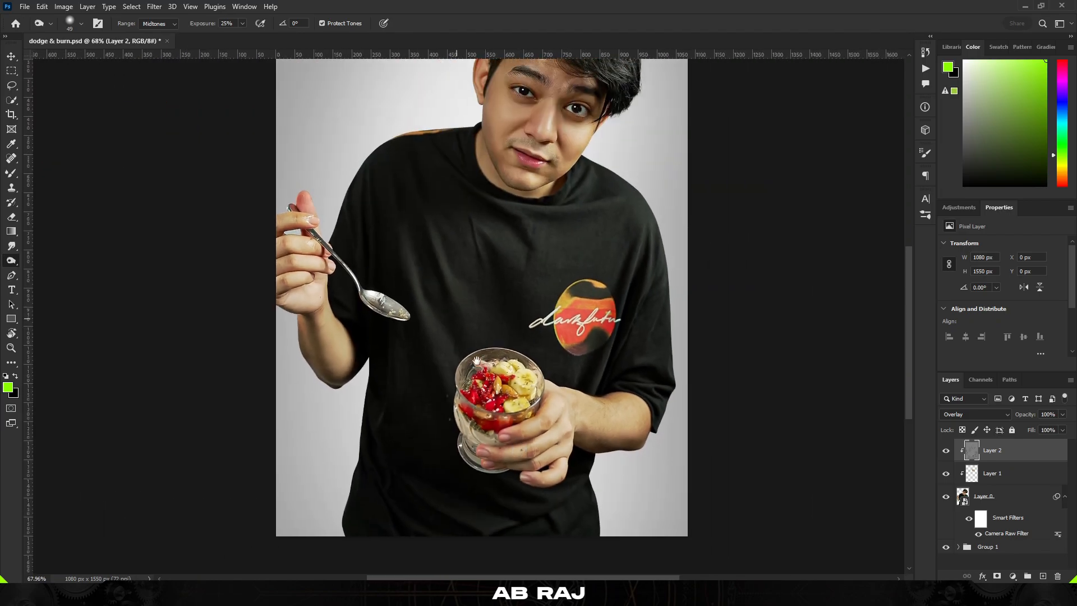
{"action": "scroll", "coordinate": [324, 336], "scroll_direction": "up", "scroll_amount": 4}
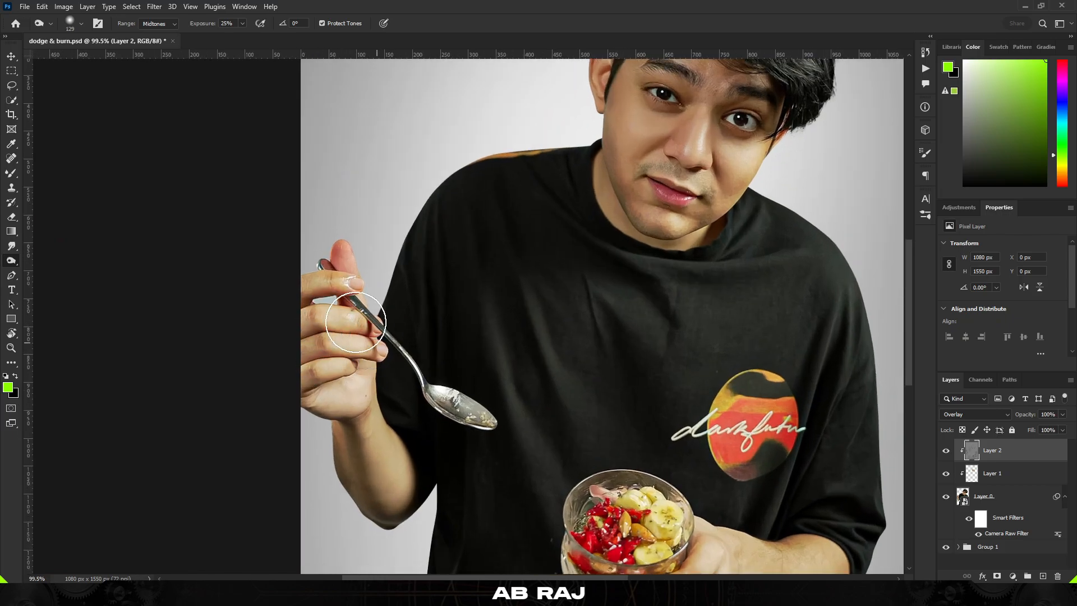
{"action": "scroll", "coordinate": [355, 322], "scroll_direction": "down", "scroll_amount": 3}
{"action": "scroll", "coordinate": [509, 375], "scroll_direction": "up", "scroll_amount": 2}
{"action": "left_click_drag", "start_coordinate": [555, 288], "coordinate": [548, 351]}
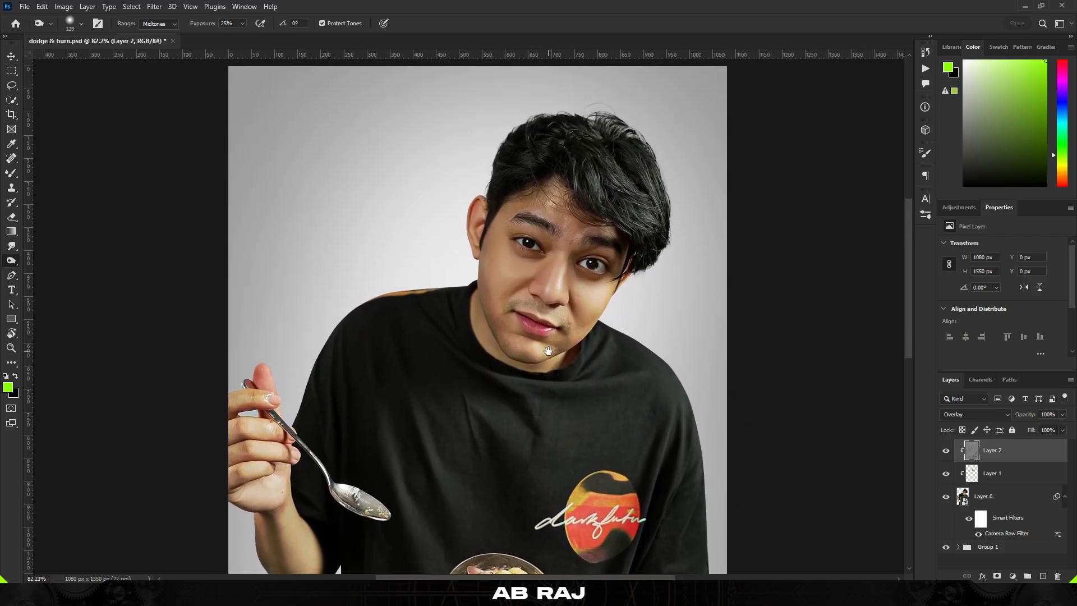
{"action": "scroll", "coordinate": [483, 236], "scroll_direction": "up", "scroll_amount": 10}
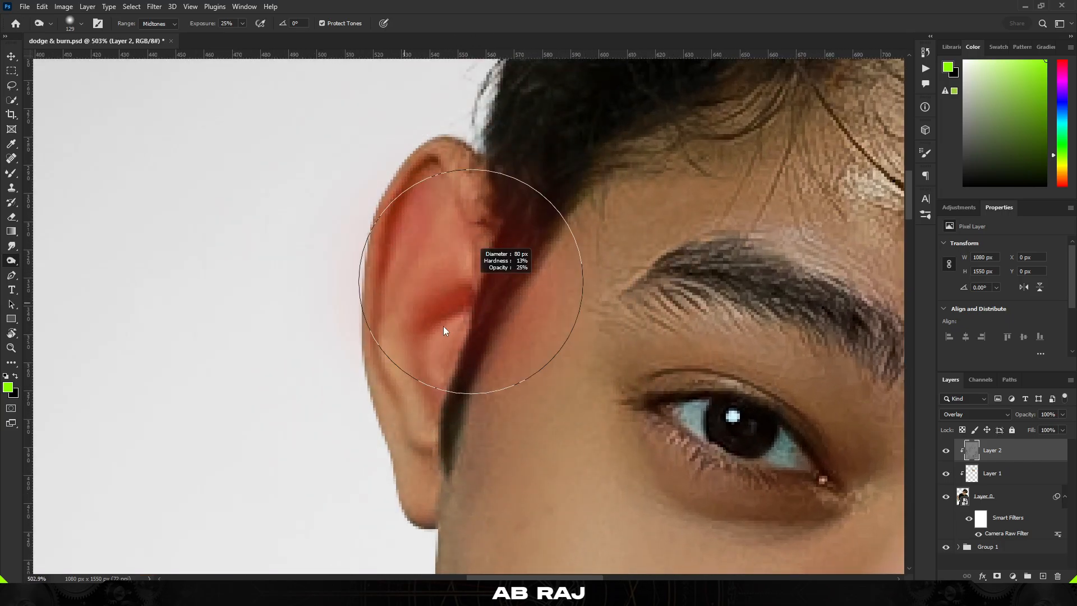
{"action": "left_click_drag", "start_coordinate": [443, 331], "coordinate": [385, 308]}
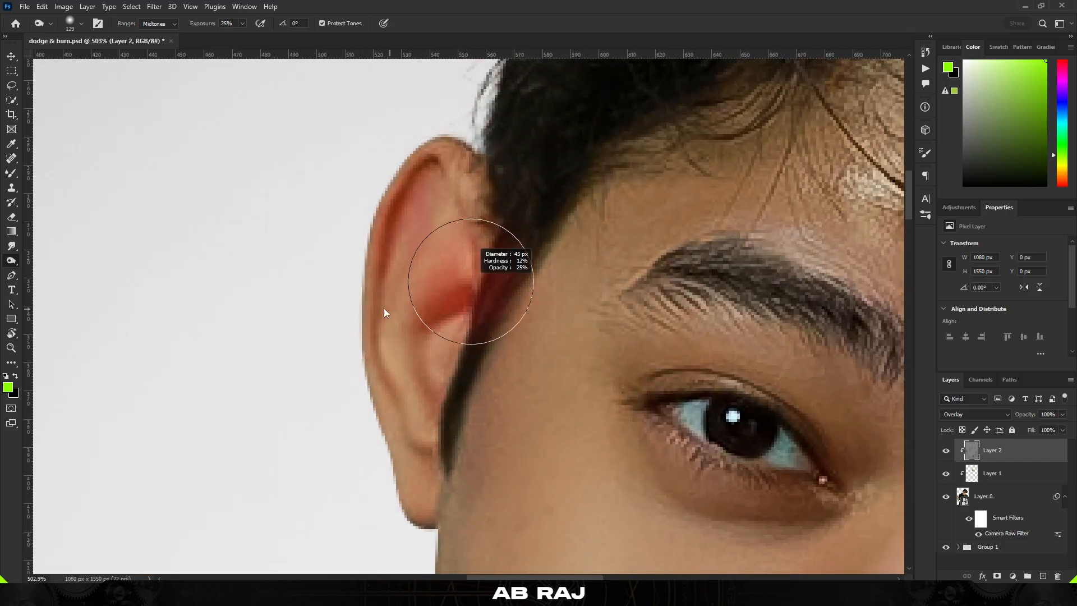
{"action": "right_click", "coordinate": [477, 343]}
{"action": "mouse_move", "coordinate": [428, 334]}
{"action": "left_mouse_down"}
{"action": "mouse_move", "coordinate": [421, 325]}
{"action": "mouse_move", "coordinate": [442, 313]}
{"action": "left_mouse_up"}
{"action": "mouse_move", "coordinate": [434, 187]}
{"action": "left_mouse_down"}
{"action": "mouse_move", "coordinate": [400, 251]}
{"action": "mouse_move", "coordinate": [405, 400]}
{"action": "left_mouse_up"}
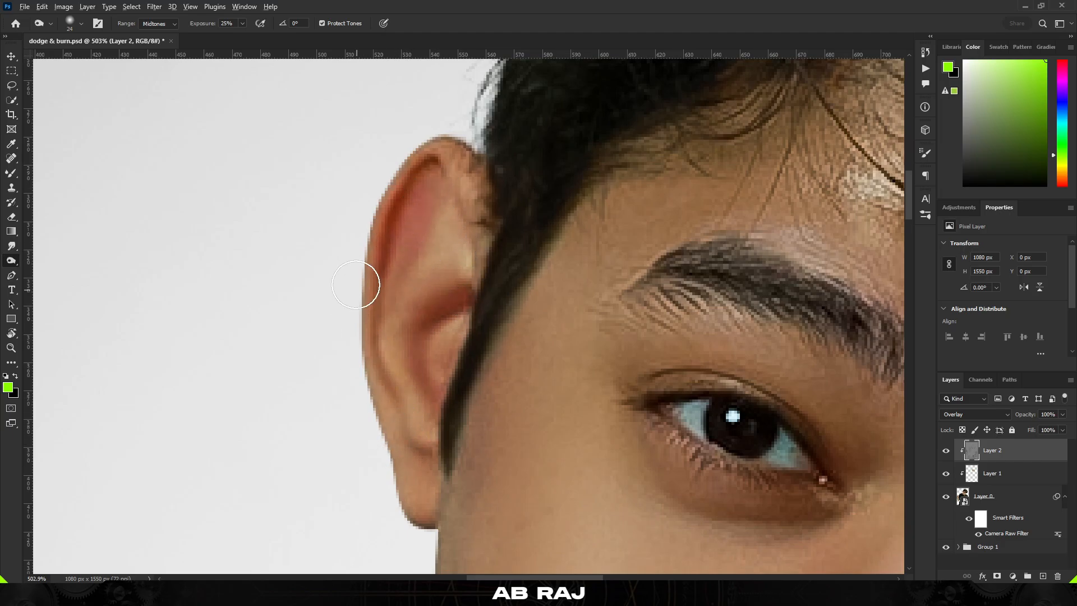
{"action": "scroll", "coordinate": [359, 285], "scroll_direction": "down", "scroll_amount": 11}
{"action": "left_click_drag", "start_coordinate": [417, 358], "coordinate": [497, 274]}
{"action": "scroll", "coordinate": [498, 274], "scroll_direction": "up", "scroll_amount": 1}
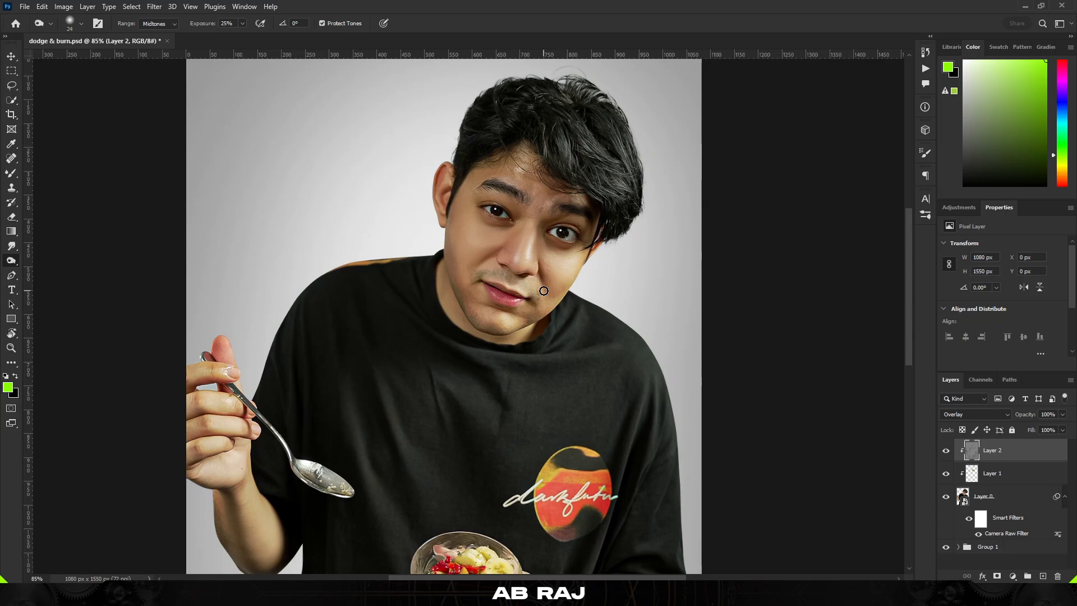
Switch to the Dodge tool and lighten the bridge of the nose, undoing the last stroke
{"action": "left_click", "coordinate": [11, 260]}
{"action": "left_click", "coordinate": [51, 261]}
{"action": "left_click_drag", "start_coordinate": [410, 242], "coordinate": [363, 258]}
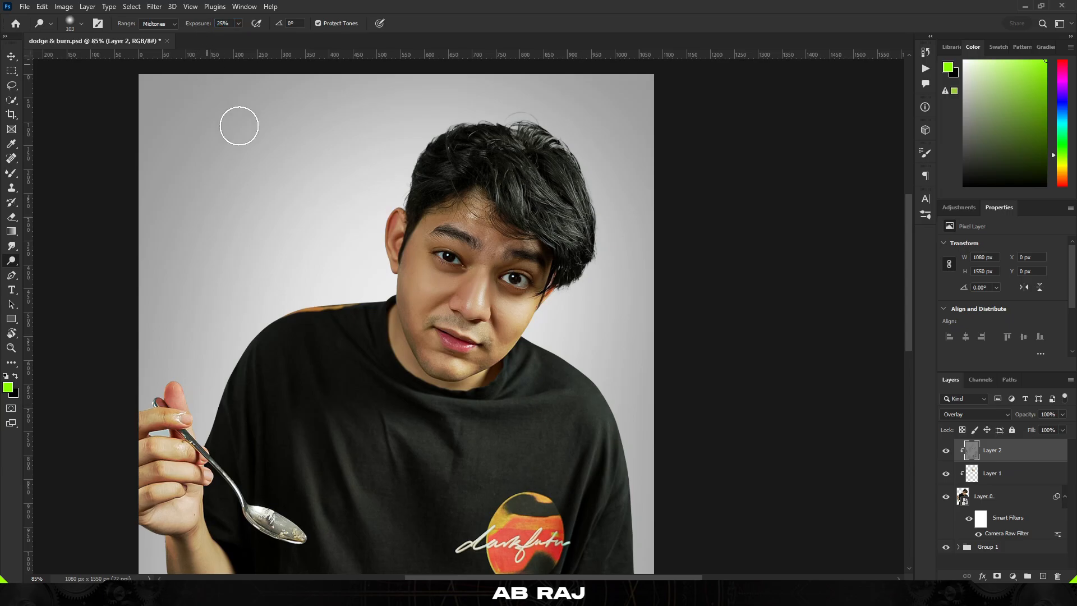
{"action": "scroll", "coordinate": [439, 326], "scroll_direction": "up", "scroll_amount": 5}
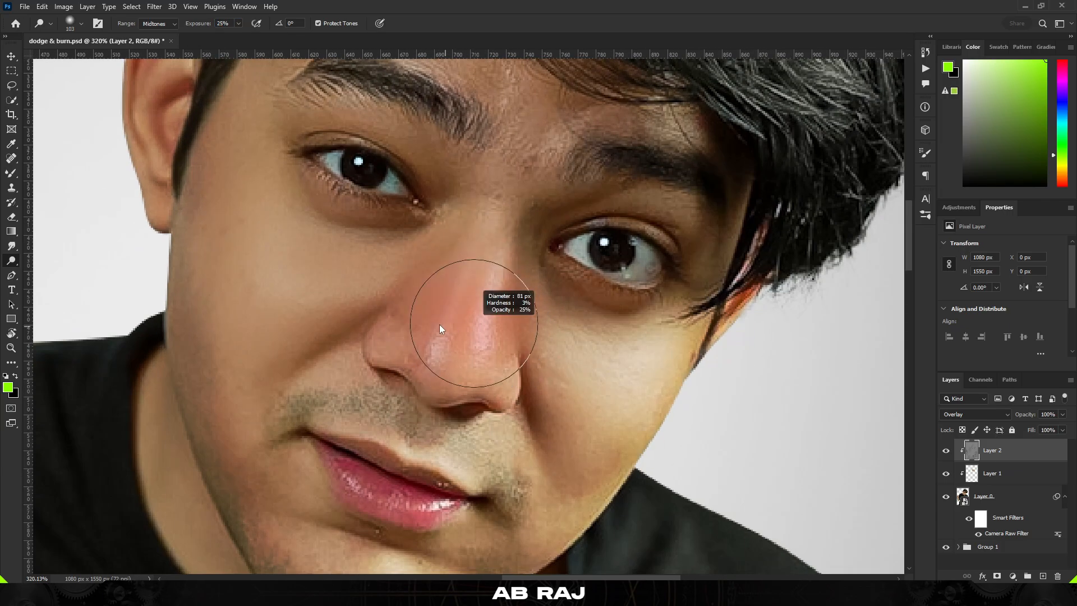
{"action": "scroll", "coordinate": [440, 314], "scroll_direction": "up", "scroll_amount": 3}
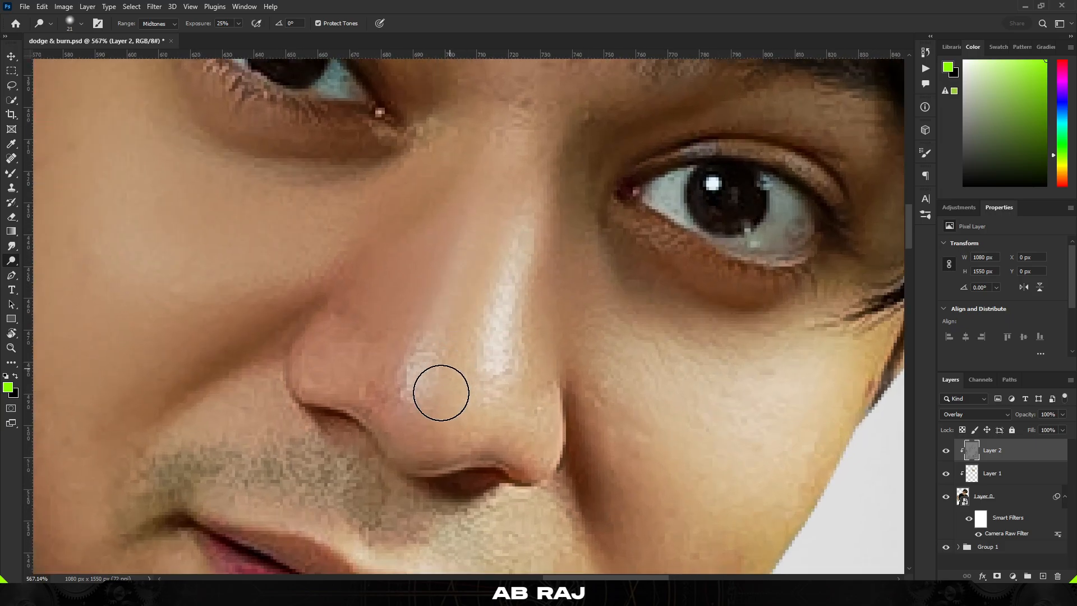
{"action": "right_click", "coordinate": [404, 413]}
{"action": "key", "text": "Escape"}
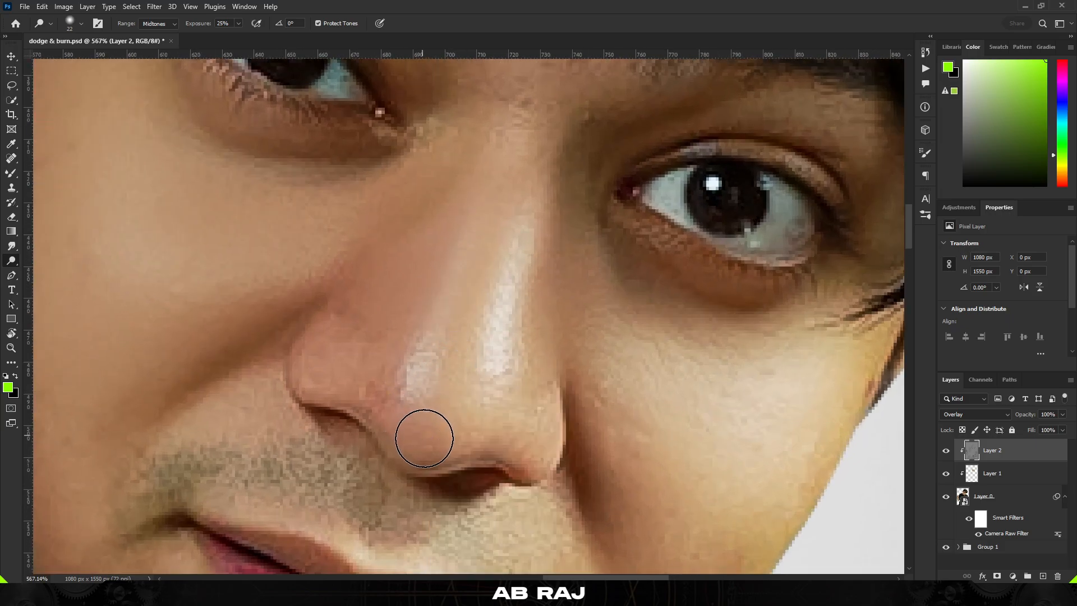
{"action": "left_click_drag", "start_coordinate": [527, 137], "coordinate": [424, 441]}
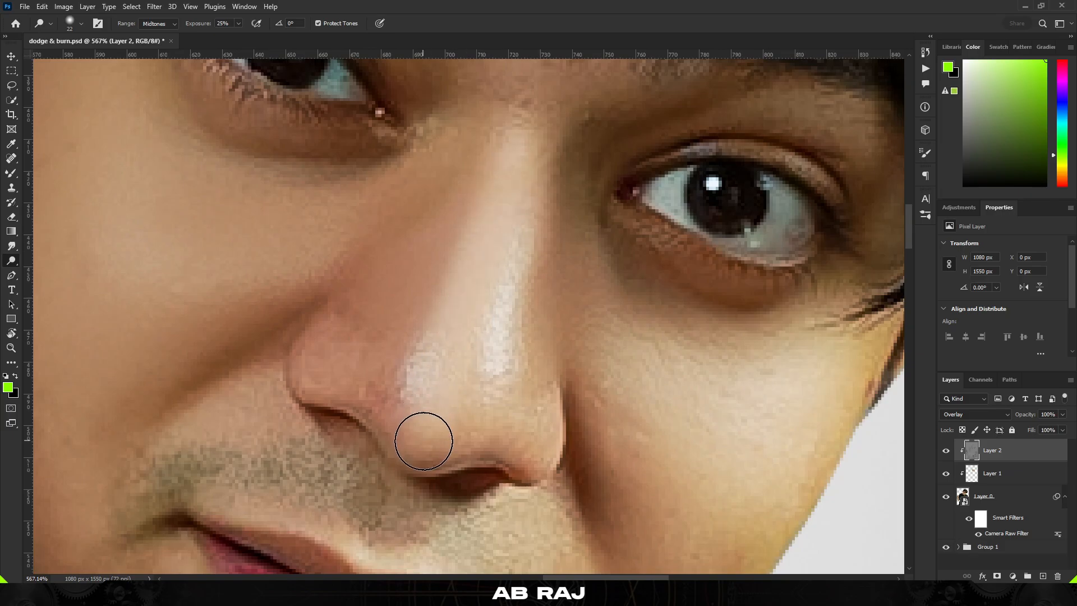
{"action": "left_click_drag", "start_coordinate": [514, 147], "coordinate": [445, 307]}
{"action": "scroll", "coordinate": [423, 370], "scroll_direction": "down", "scroll_amount": 6}
{"action": "scroll", "coordinate": [420, 389], "scroll_direction": "up", "scroll_amount": 2}
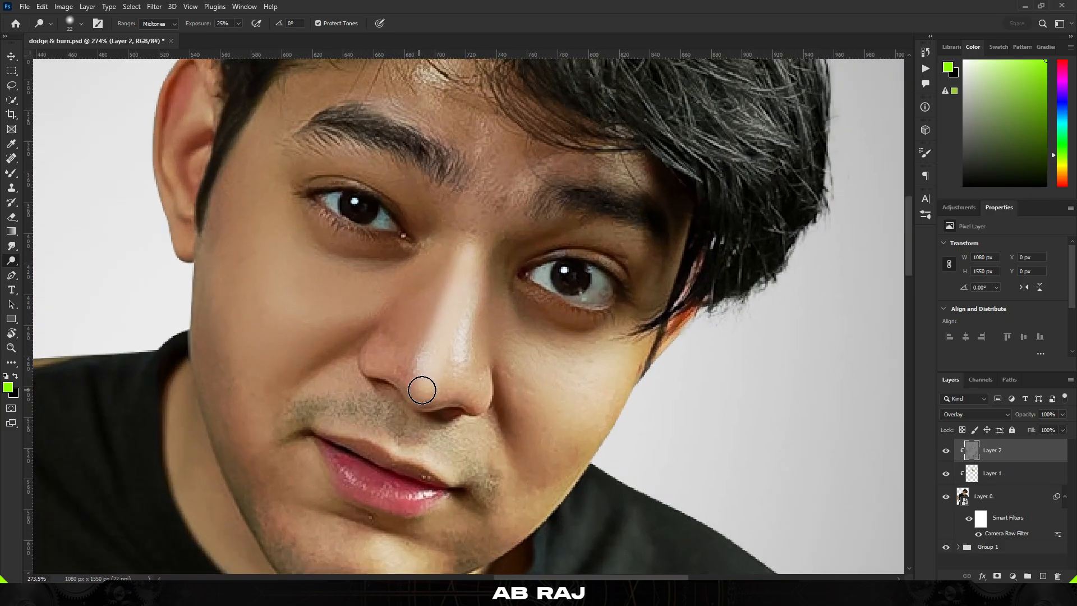
{"action": "key", "text": "ctrl+z"}
Dodge the highlight on the tip of the nose with a small brush
{"action": "scroll", "coordinate": [445, 391], "scroll_direction": "up", "scroll_amount": 2}
{"action": "right_click", "coordinate": [431, 384], "text": "alt"}
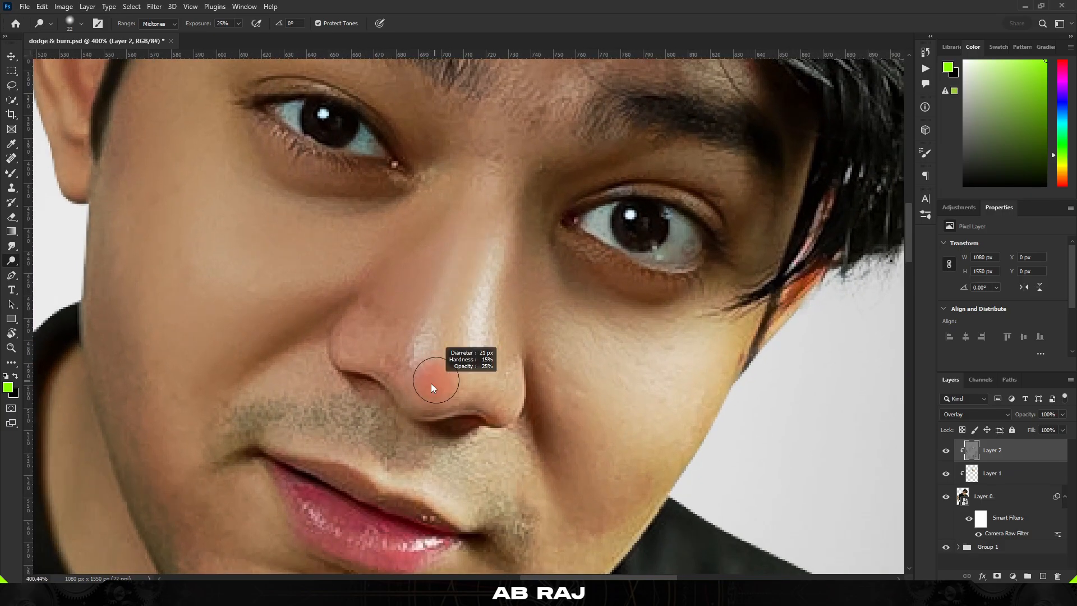
{"action": "left_click_drag", "start_coordinate": [464, 283], "coordinate": [492, 200]}
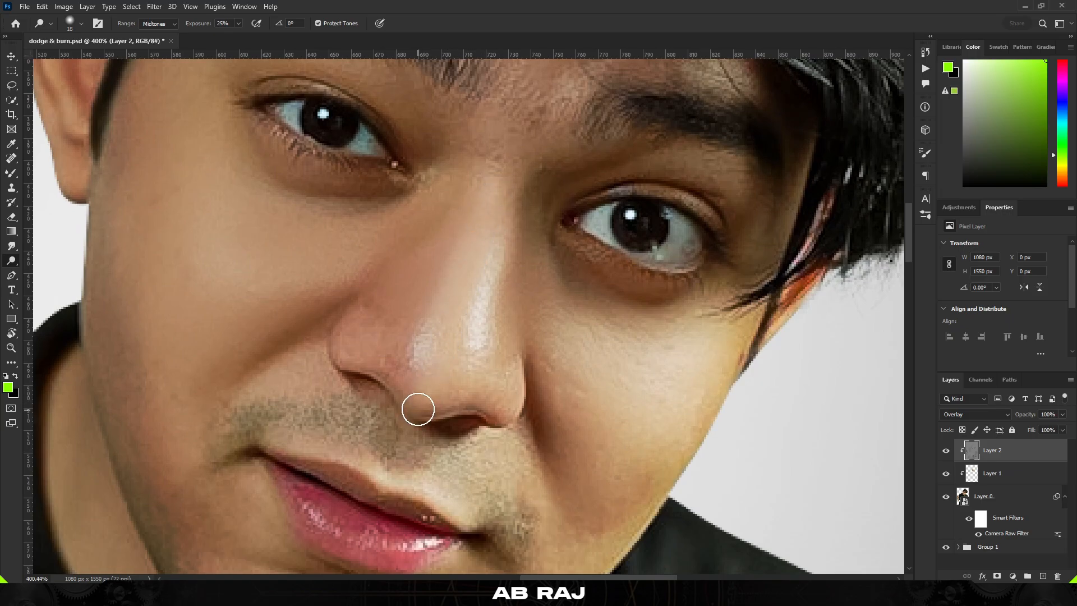
{"action": "mouse_move", "coordinate": [418, 408]}
{"action": "left_mouse_down"}
{"action": "mouse_move", "coordinate": [490, 190]}
{"action": "mouse_move", "coordinate": [426, 327]}
{"action": "left_mouse_up"}
{"action": "scroll", "coordinate": [420, 351], "scroll_direction": "down", "scroll_amount": 2}
{"action": "key", "text": "bracketright"}
{"action": "scroll", "coordinate": [415, 353], "scroll_direction": "up", "scroll_amount": 2}
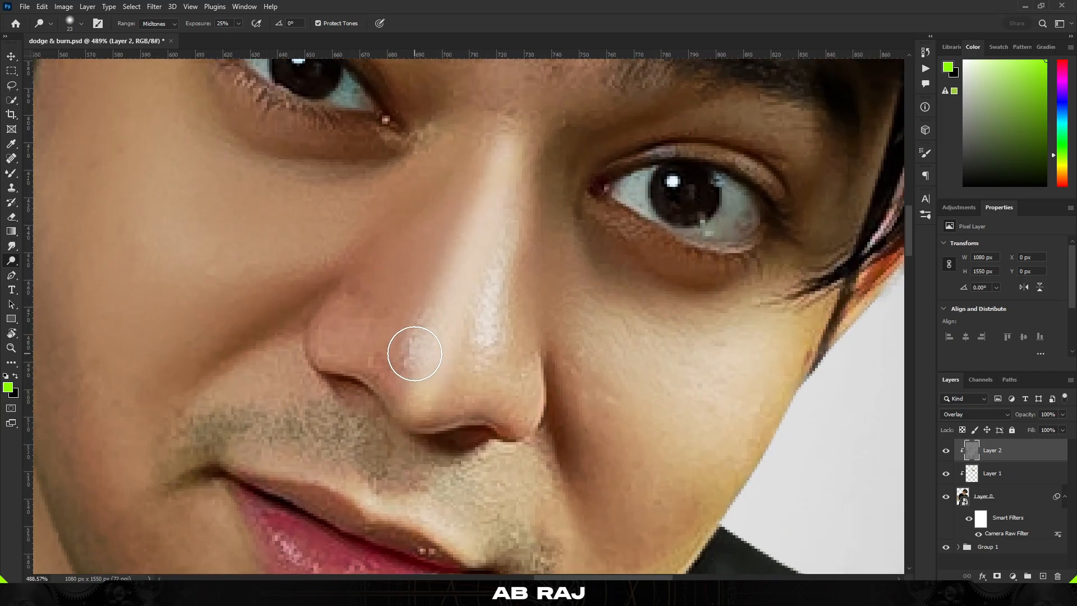
{"action": "right_click", "coordinate": [415, 353], "text": "alt"}
{"action": "mouse_move", "coordinate": [389, 368]}
{"action": "left_mouse_down"}
{"action": "mouse_move", "coordinate": [329, 327]}
{"action": "mouse_move", "coordinate": [390, 377]}
{"action": "left_mouse_up"}
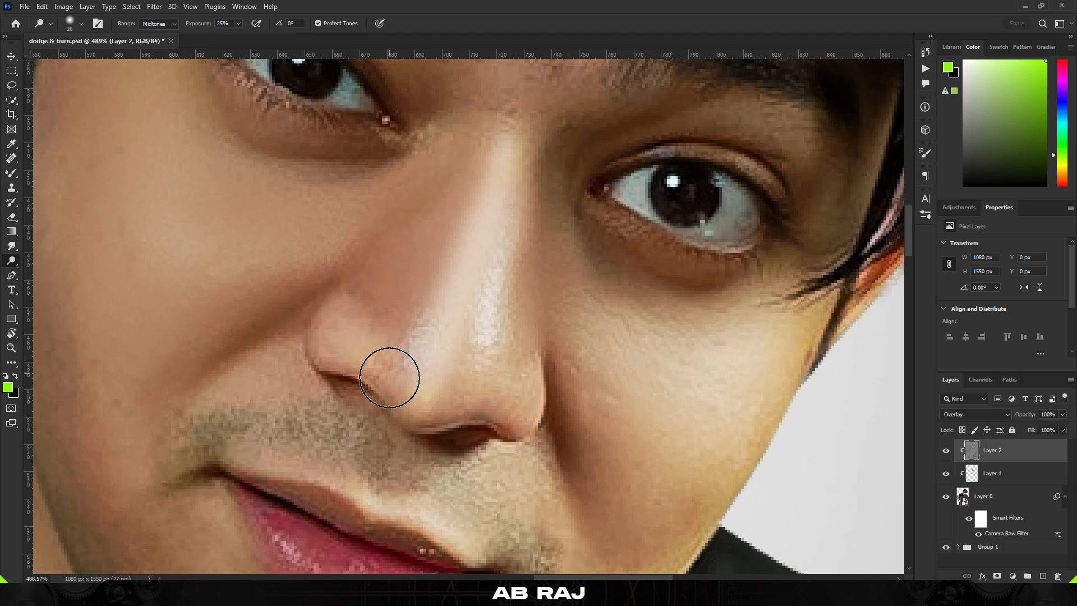
Dodge the cheek below the eye on the ear side, beside the nose
{"action": "scroll", "coordinate": [510, 380], "scroll_direction": "down", "scroll_amount": 3}
{"action": "scroll", "coordinate": [494, 324], "scroll_direction": "up", "scroll_amount": 2}
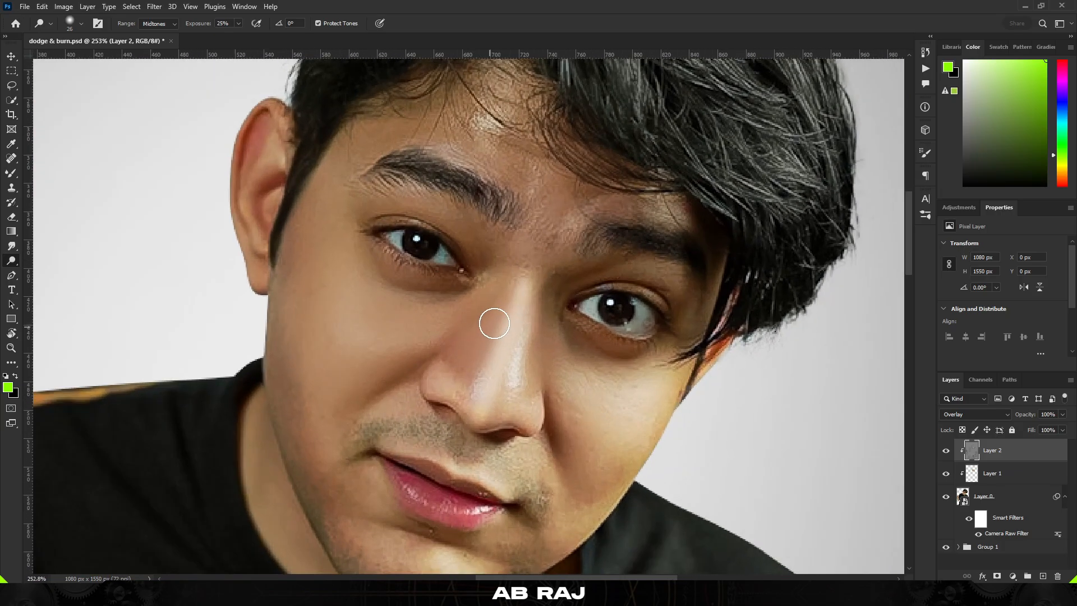
{"action": "scroll", "coordinate": [464, 356], "scroll_direction": "down", "scroll_amount": 3}
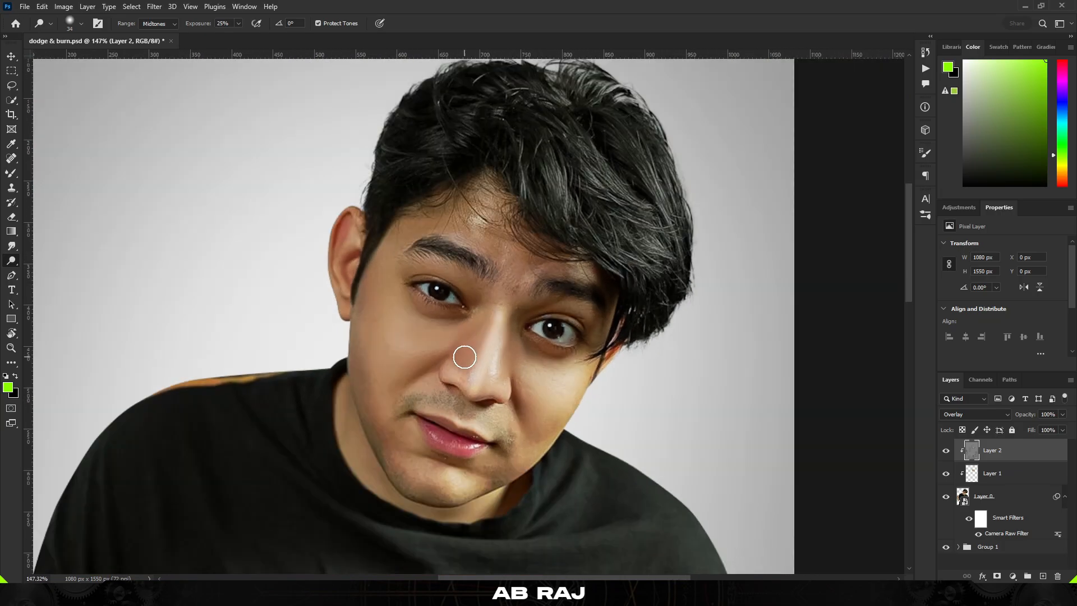
{"action": "scroll", "coordinate": [478, 378], "scroll_direction": "up", "scroll_amount": 4}
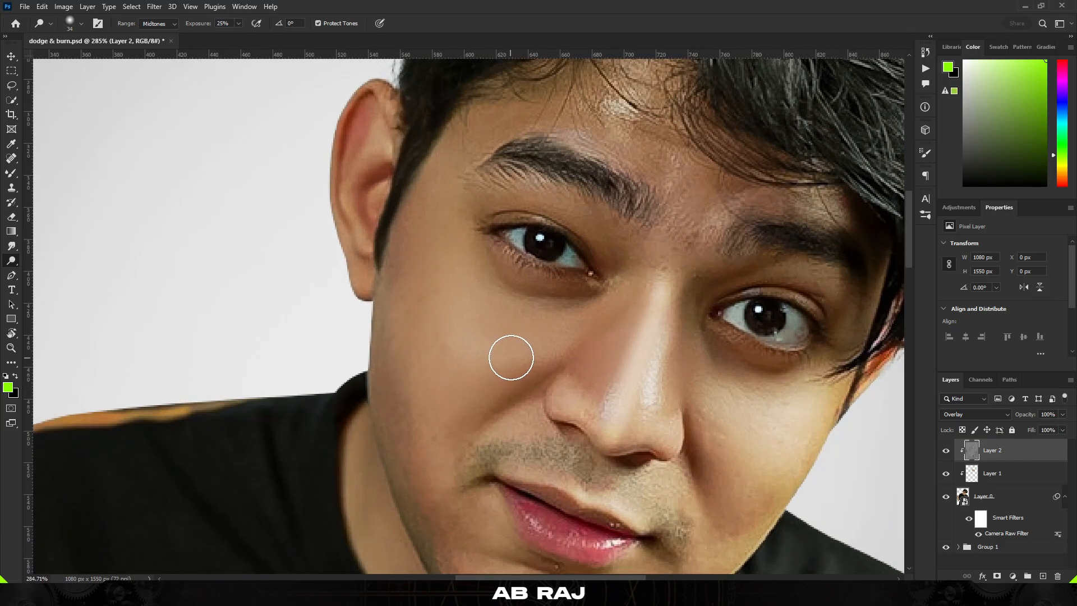
{"action": "right_click", "coordinate": [510, 355], "text": "alt"}
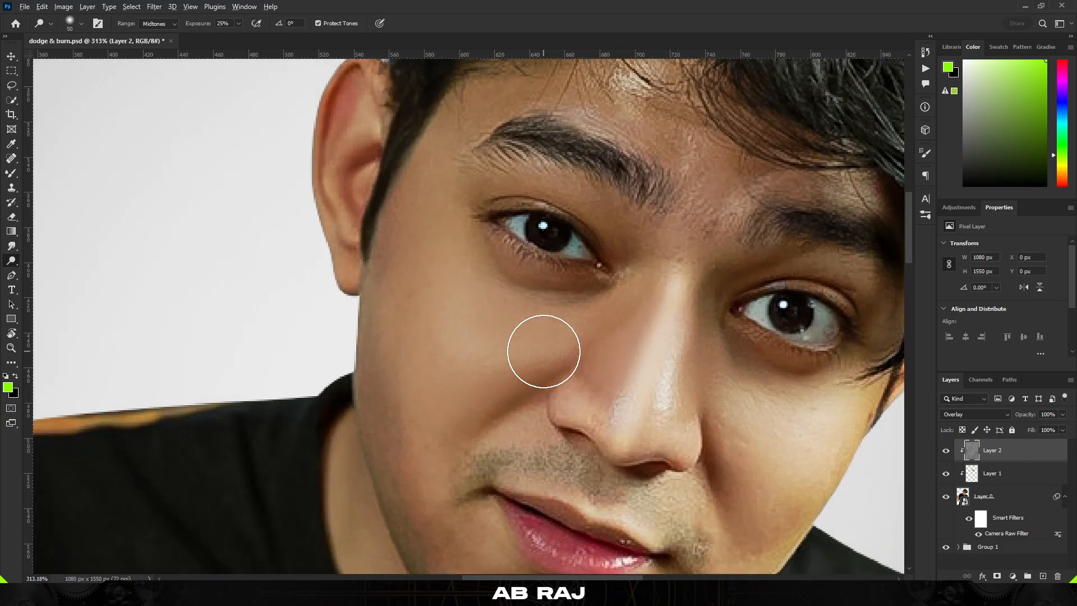
{"action": "scroll", "coordinate": [556, 346], "scroll_direction": "down", "scroll_amount": 2}
{"action": "scroll", "coordinate": [533, 320], "scroll_direction": "up", "scroll_amount": 3}
{"action": "right_click", "coordinate": [553, 325], "text": "alt"}
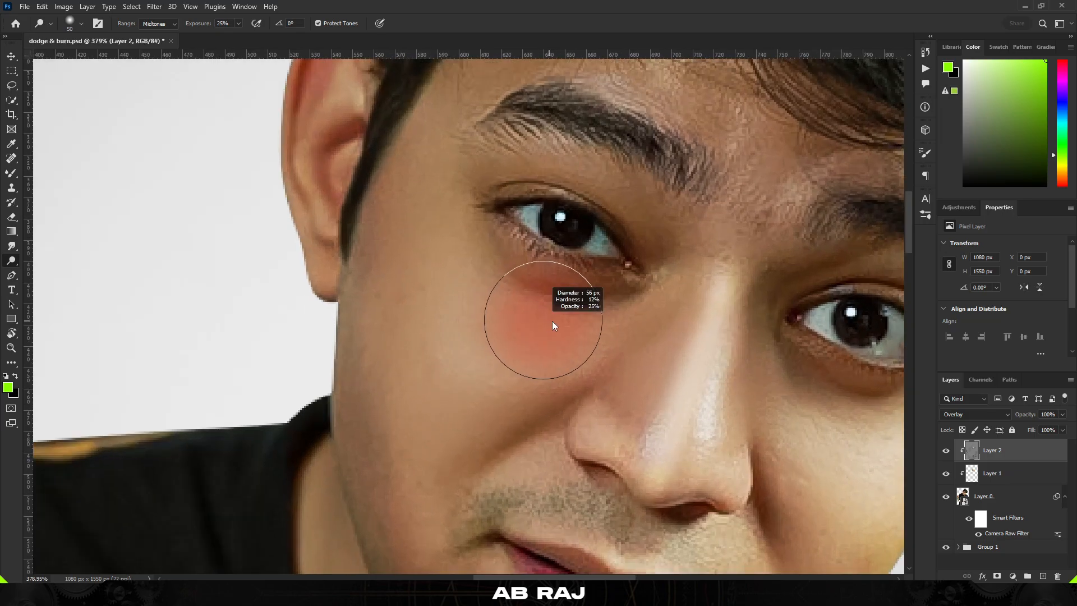
{"action": "right_click", "coordinate": [441, 291], "text": "alt"}
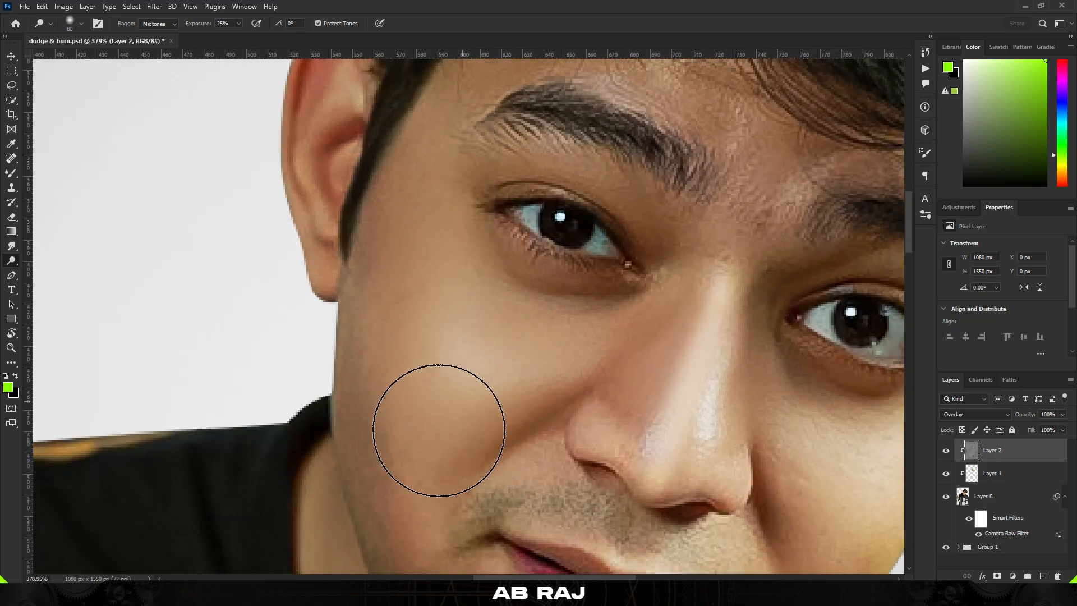
{"action": "right_click", "coordinate": [457, 359], "text": "alt"}
{"action": "left_click_drag", "start_coordinate": [430, 309], "coordinate": [430, 248]}
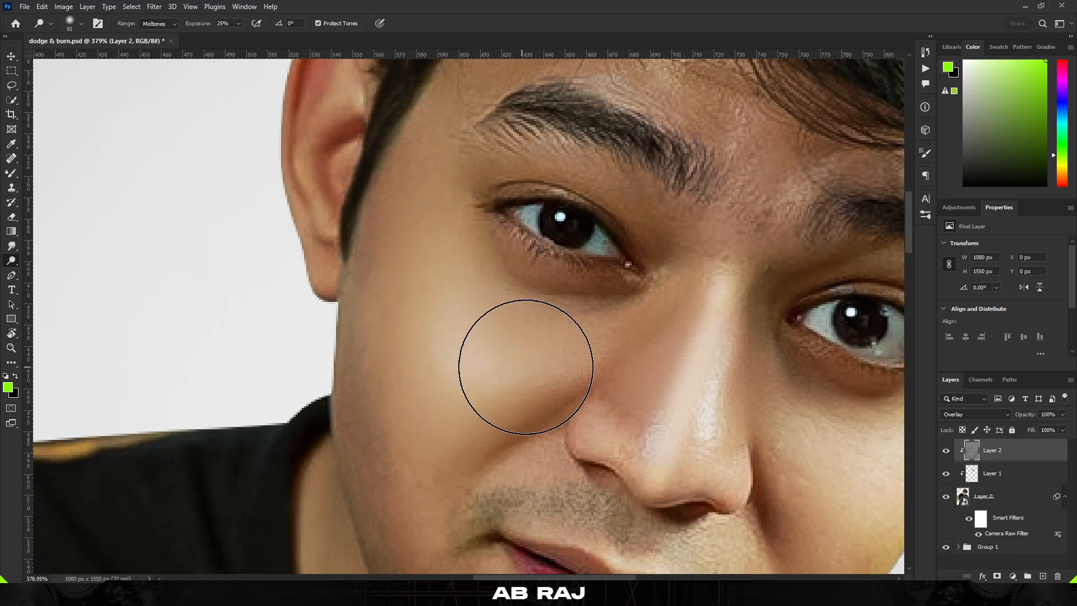
{"action": "scroll", "coordinate": [492, 308], "scroll_direction": "down", "scroll_amount": 4}
{"action": "scroll", "coordinate": [462, 439], "scroll_direction": "up", "scroll_amount": 3}
{"action": "right_click", "coordinate": [462, 437], "text": "alt"}
{"action": "mouse_move", "coordinate": [486, 514]}
{"action": "left_mouse_down"}
{"action": "mouse_move", "coordinate": [447, 363]}
{"action": "mouse_move", "coordinate": [426, 381]}
{"action": "left_mouse_up"}
{"action": "scroll", "coordinate": [456, 459], "scroll_direction": "down", "scroll_amount": 4}
{"action": "scroll", "coordinate": [484, 460], "scroll_direction": "up", "scroll_amount": 3}
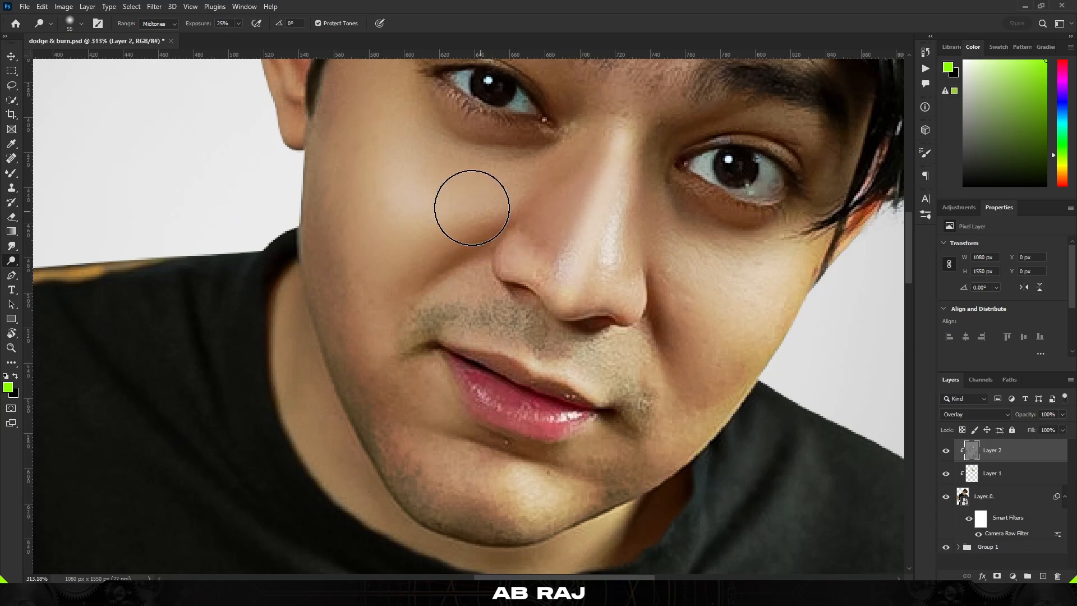
{"action": "left_click_drag", "start_coordinate": [472, 207], "coordinate": [530, 184]}
Dodge the chin area below the lower lip
{"action": "mouse_move", "coordinate": [442, 483]}
{"action": "left_mouse_down"}
{"action": "mouse_move", "coordinate": [505, 494]}
{"action": "mouse_move", "coordinate": [518, 510]}
{"action": "mouse_move", "coordinate": [468, 481]}
{"action": "left_mouse_up"}
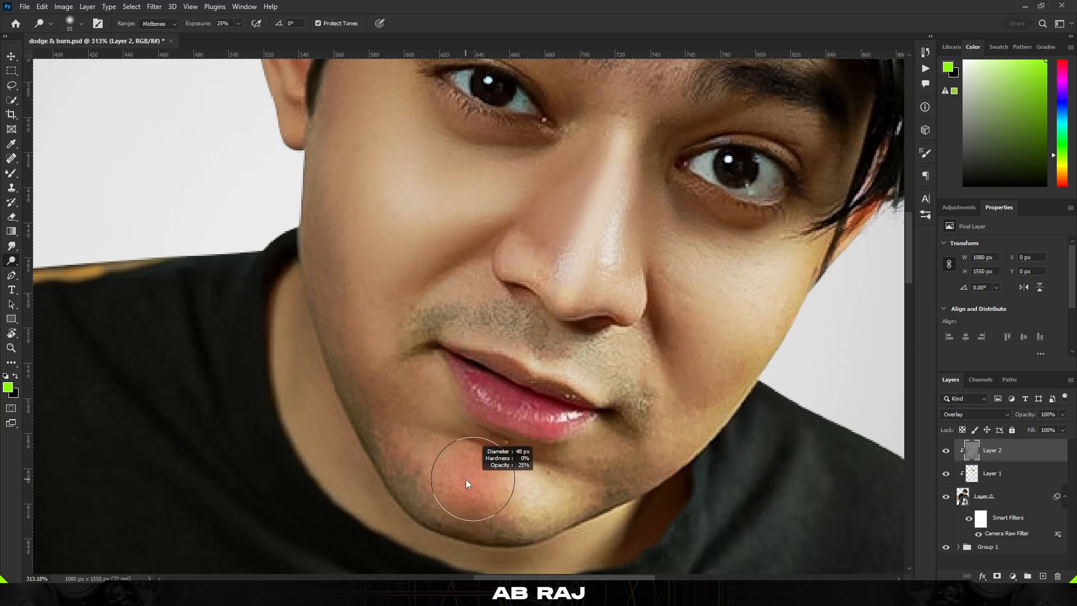
{"action": "scroll", "coordinate": [468, 414], "scroll_direction": "up", "scroll_amount": 2}
{"action": "left_click_drag", "start_coordinate": [476, 410], "coordinate": [463, 409], "text": "alt"}
{"action": "left_click_drag", "start_coordinate": [529, 390], "coordinate": [478, 451]}
{"action": "scroll", "coordinate": [458, 406], "scroll_direction": "up", "scroll_amount": 1}
{"action": "mouse_move", "coordinate": [449, 392]}
{"action": "left_mouse_down", "text": "alt"}
{"action": "mouse_move", "coordinate": [383, 373]}
{"action": "mouse_move", "coordinate": [540, 419]}
{"action": "left_mouse_up", "text": "alt"}
Dodge the highlight along the lower lip
{"action": "scroll", "coordinate": [413, 486], "scroll_direction": "up", "scroll_amount": 4}
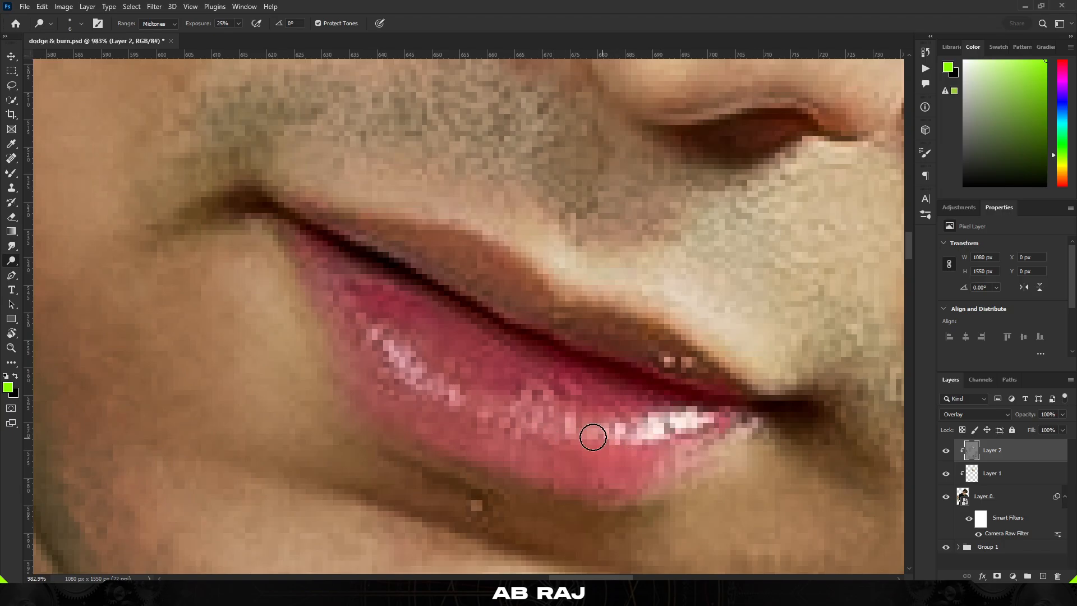
{"action": "mouse_move", "coordinate": [295, 177]}
{"action": "left_mouse_down"}
{"action": "mouse_move", "coordinate": [536, 254]}
{"action": "mouse_move", "coordinate": [689, 326]}
{"action": "left_mouse_up"}
{"action": "scroll", "coordinate": [354, 223], "scroll_direction": "down", "scroll_amount": 3}
{"action": "scroll", "coordinate": [365, 258], "scroll_direction": "down", "scroll_amount": 4}
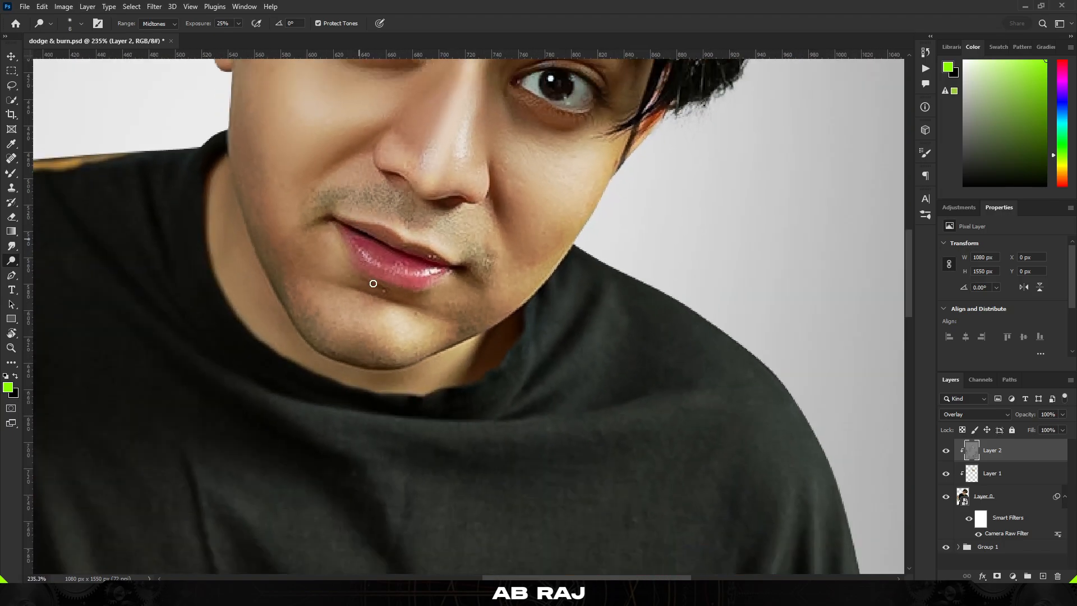
Dodge the chin and the cheeks on both sides of the nose
{"action": "left_click_drag", "start_coordinate": [436, 256], "coordinate": [405, 427]}
{"action": "scroll", "coordinate": [320, 272], "scroll_direction": "up", "scroll_amount": 4}
{"action": "mouse_move", "coordinate": [323, 271]}
{"action": "left_mouse_down"}
{"action": "mouse_move", "coordinate": [346, 270]}
{"action": "mouse_move", "coordinate": [359, 286]}
{"action": "mouse_move", "coordinate": [382, 269]}
{"action": "left_mouse_up"}
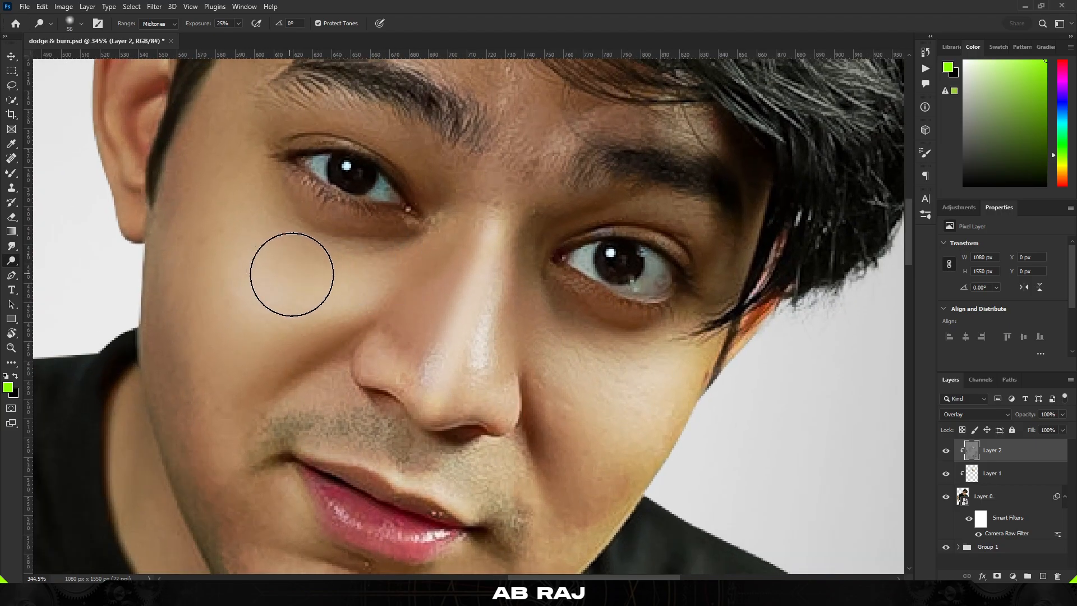
{"action": "left_click_drag", "start_coordinate": [577, 438], "coordinate": [548, 356]}
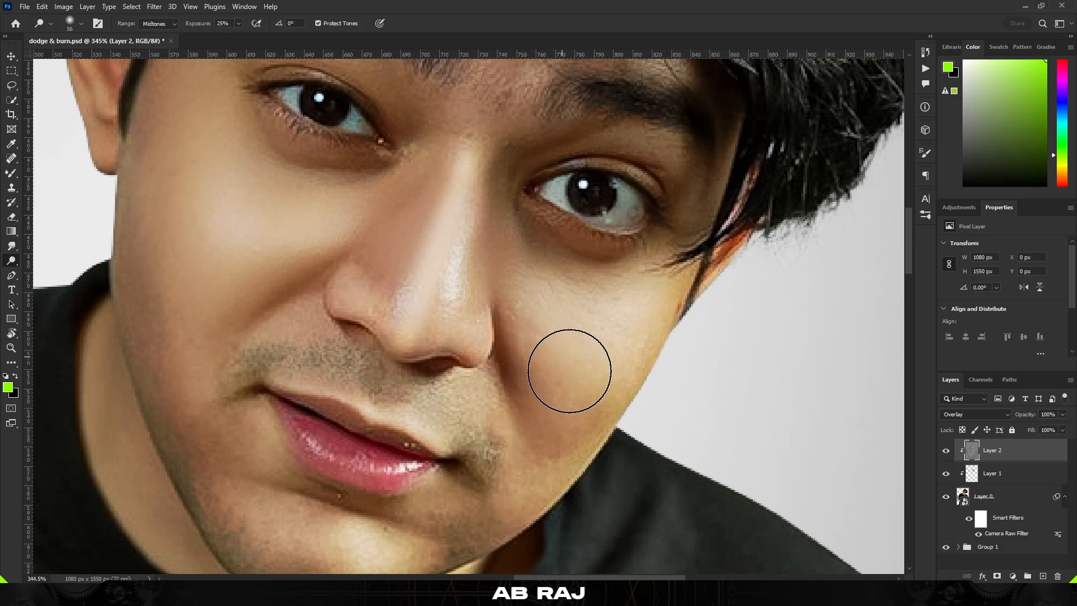
{"action": "left_click_drag", "start_coordinate": [562, 401], "coordinate": [573, 405]}
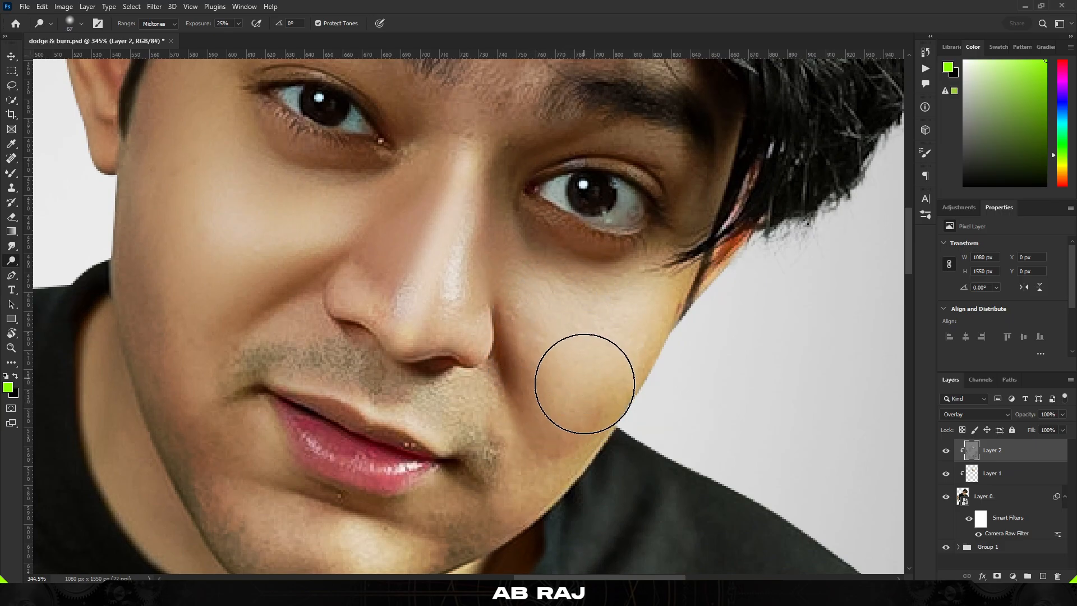
{"action": "left_click_drag", "start_coordinate": [529, 260], "coordinate": [508, 261]}
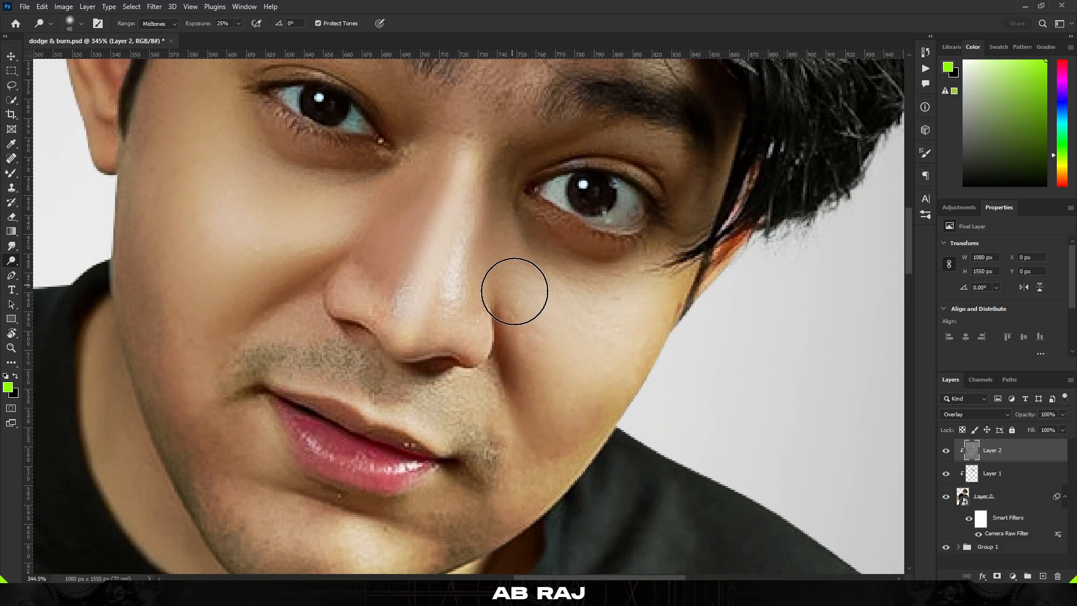
{"action": "left_click_drag", "start_coordinate": [533, 447], "coordinate": [529, 401]}
{"action": "left_click_drag", "start_coordinate": [526, 279], "coordinate": [539, 282]}
{"action": "scroll", "coordinate": [435, 392], "scroll_direction": "down", "scroll_amount": 5}
{"action": "scroll", "coordinate": [447, 434], "scroll_direction": "up", "scroll_amount": 4}
{"action": "left_click_drag", "start_coordinate": [472, 464], "coordinate": [469, 463]}
Dodge the forehead above the eyebrows, under the hairline
{"action": "scroll", "coordinate": [497, 415], "scroll_direction": "down", "scroll_amount": 5}
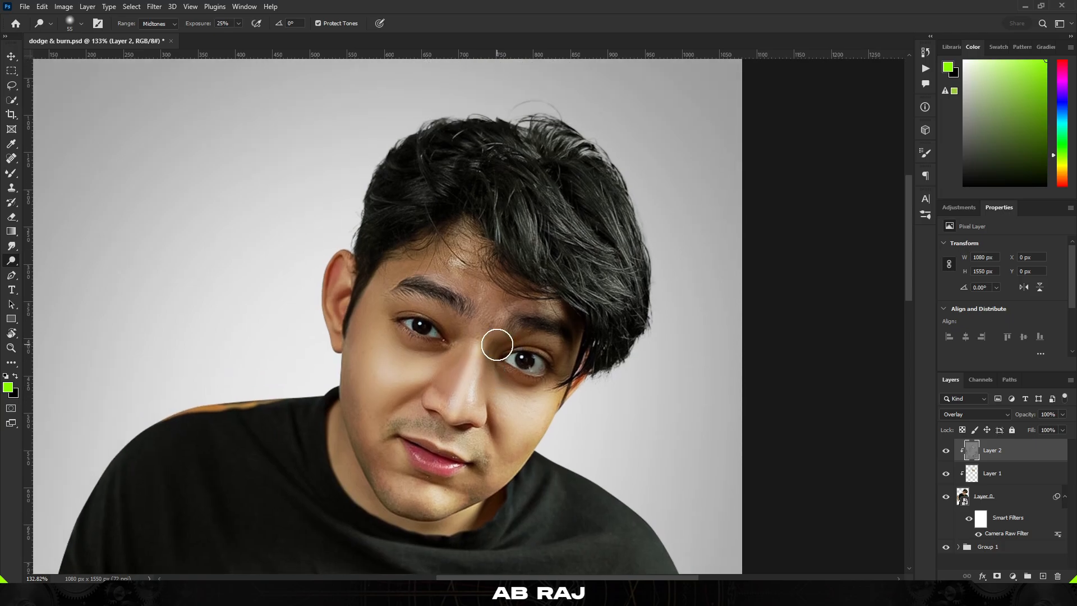
{"action": "scroll", "coordinate": [496, 301], "scroll_direction": "up", "scroll_amount": 3}
{"action": "left_click_drag", "start_coordinate": [496, 301], "coordinate": [476, 288]}
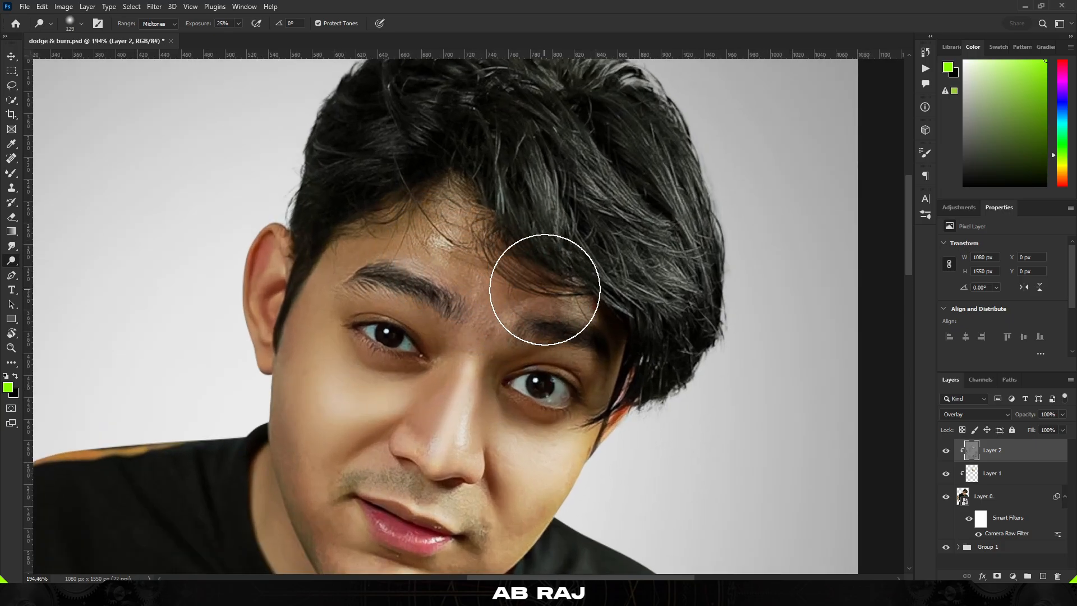
{"action": "left_click_drag", "start_coordinate": [563, 305], "coordinate": [530, 292]}
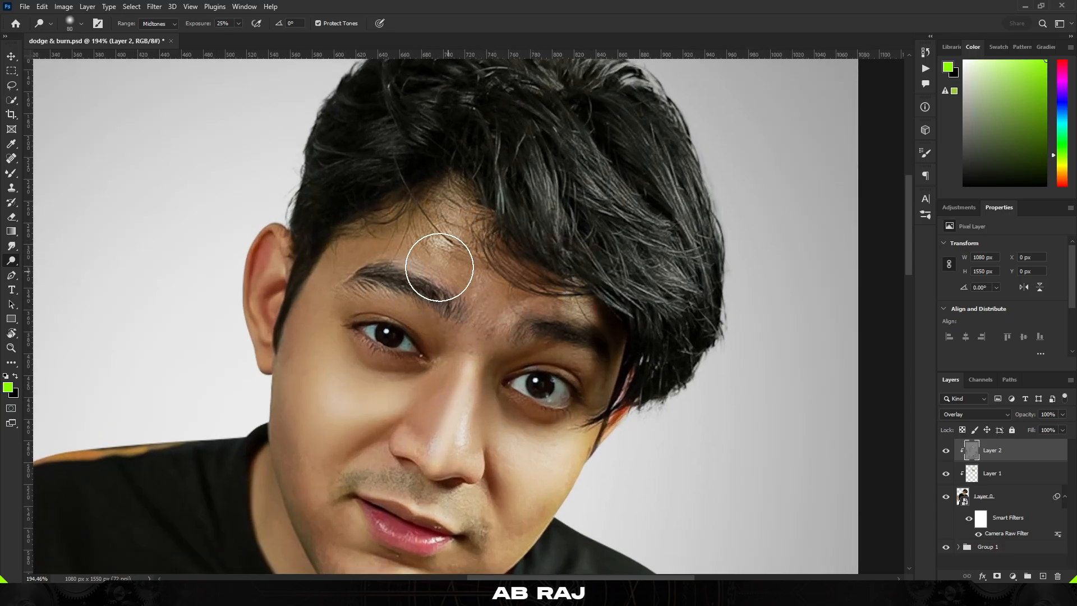
{"action": "mouse_move", "coordinate": [402, 241]}
{"action": "left_mouse_down"}
{"action": "mouse_move", "coordinate": [421, 253]}
{"action": "mouse_move", "coordinate": [425, 242]}
{"action": "mouse_move", "coordinate": [374, 245]}
{"action": "mouse_move", "coordinate": [454, 219]}
{"action": "left_mouse_up"}
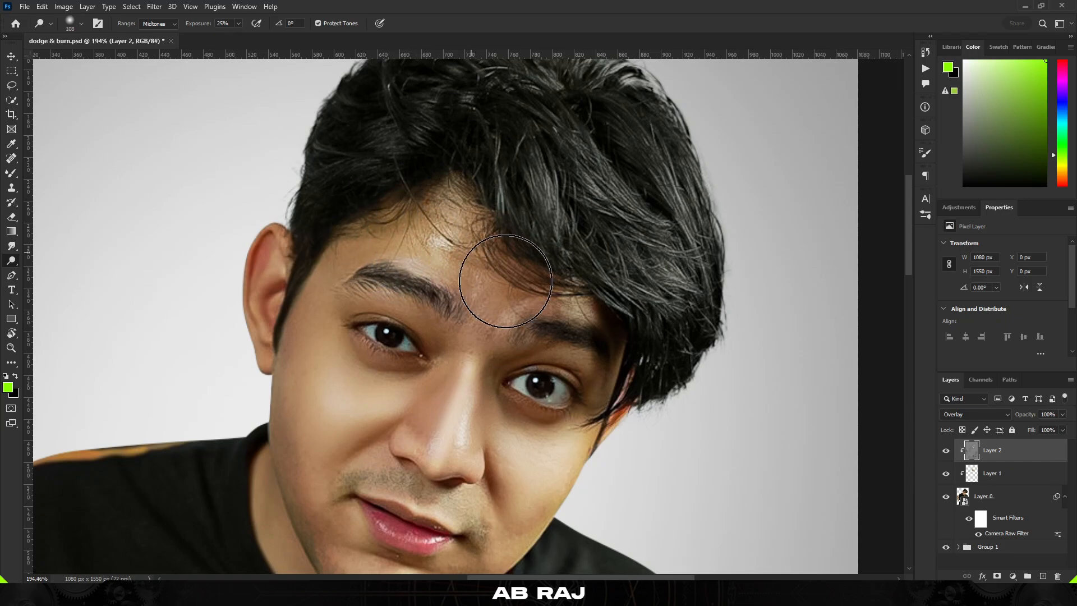
Dodge the bridge of the nose and the area around the nose tip
{"action": "scroll", "coordinate": [427, 264], "scroll_direction": "down", "scroll_amount": 6}
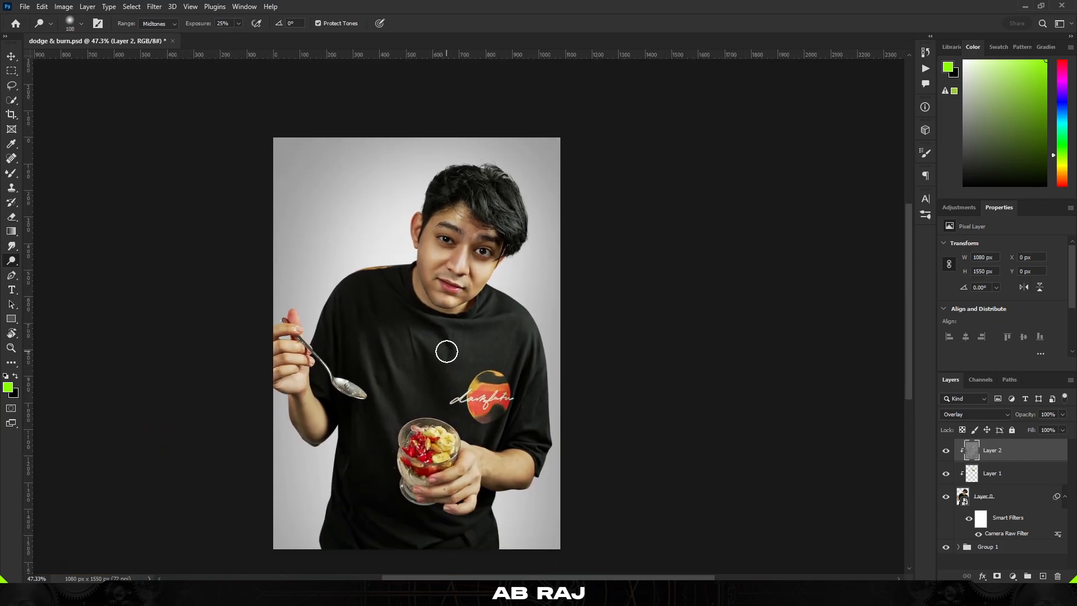
{"action": "scroll", "coordinate": [488, 244], "scroll_direction": "up", "scroll_amount": 8}
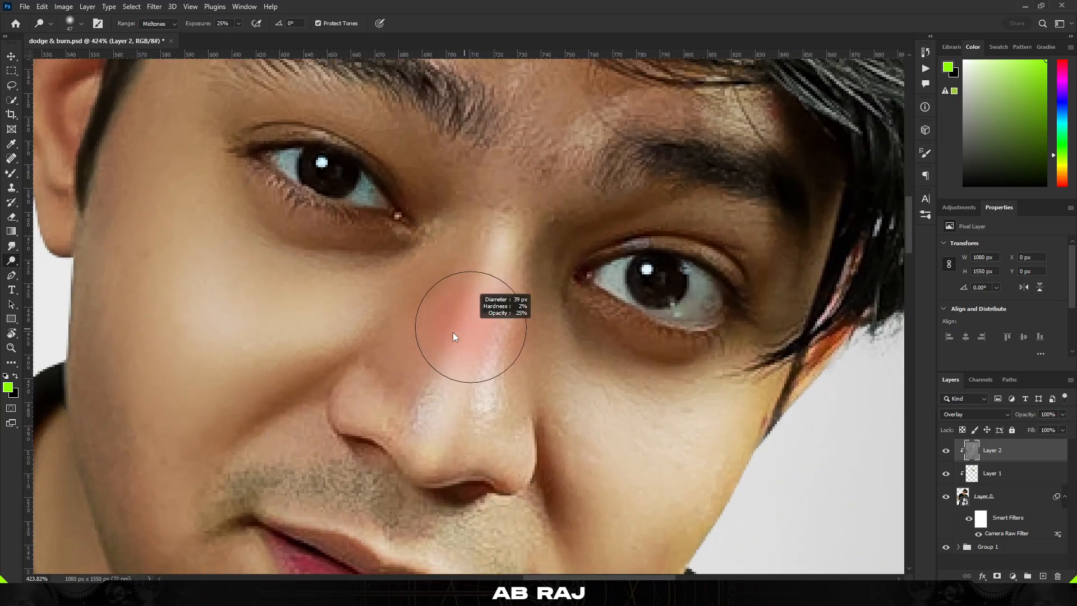
{"action": "left_click_drag", "start_coordinate": [454, 337], "coordinate": [443, 337]}
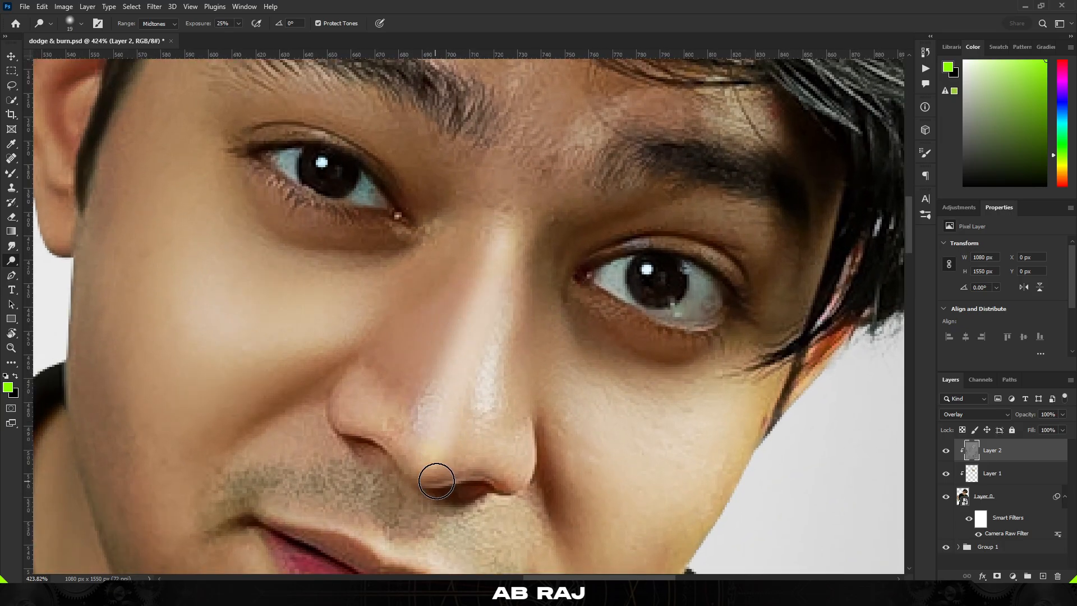
{"action": "left_click_drag", "start_coordinate": [495, 460], "coordinate": [507, 464]}
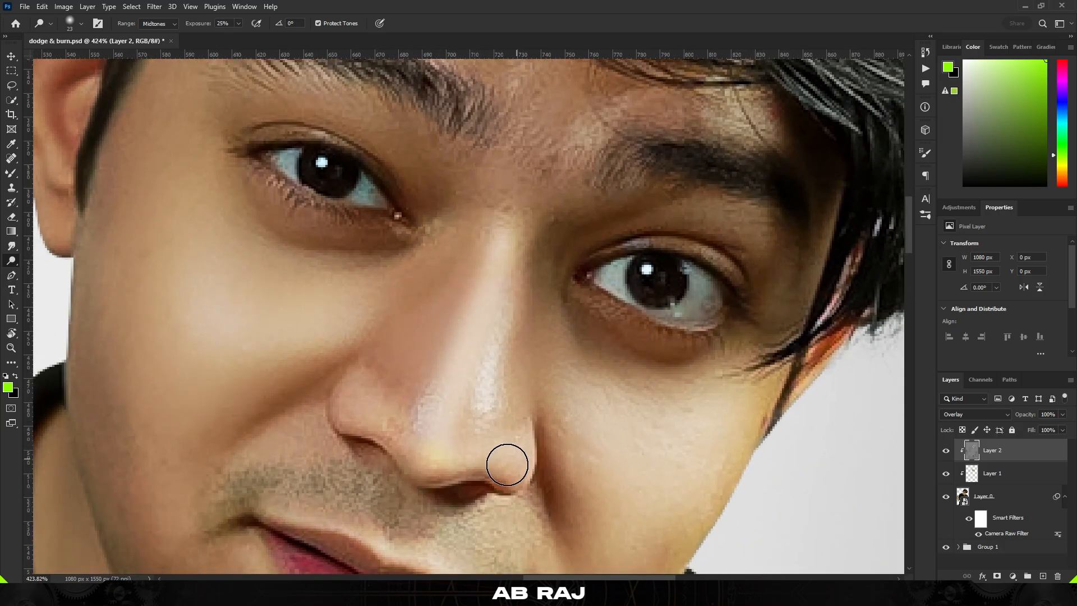
{"action": "left_click_drag", "start_coordinate": [463, 397], "coordinate": [480, 346]}
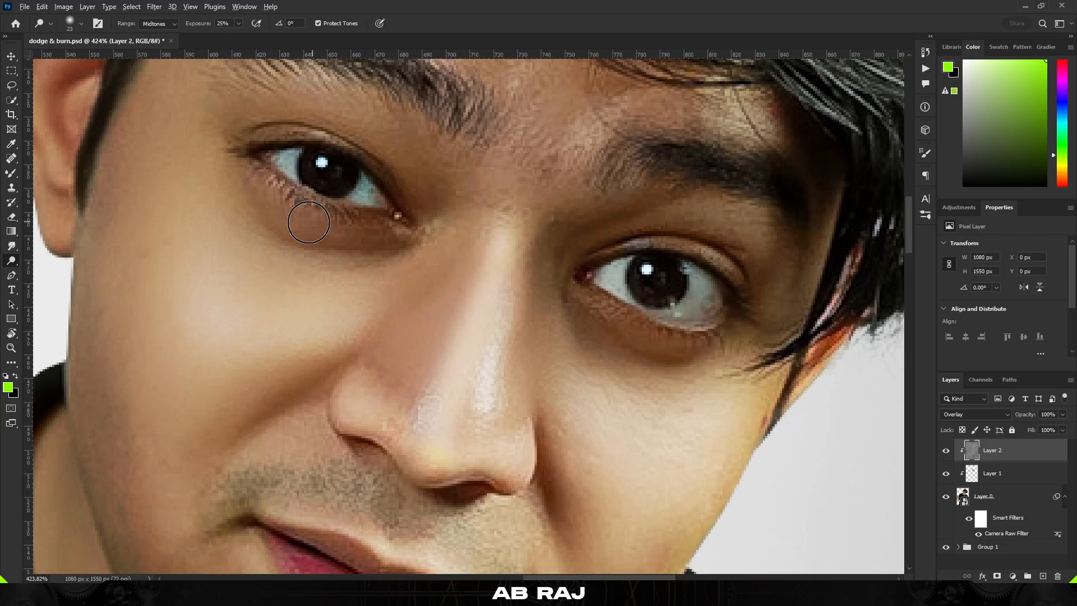
Dodge the inner ridges of the ear on the left side of the face
{"action": "scroll", "coordinate": [309, 223], "scroll_direction": "up", "scroll_amount": 2}
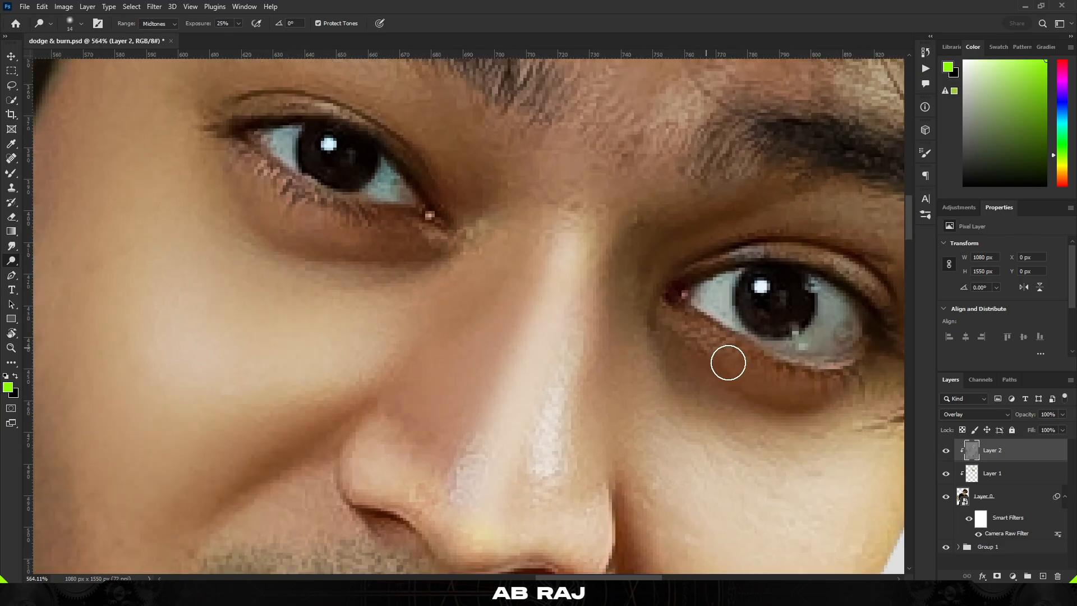
{"action": "scroll", "coordinate": [553, 270], "scroll_direction": "down", "scroll_amount": 5}
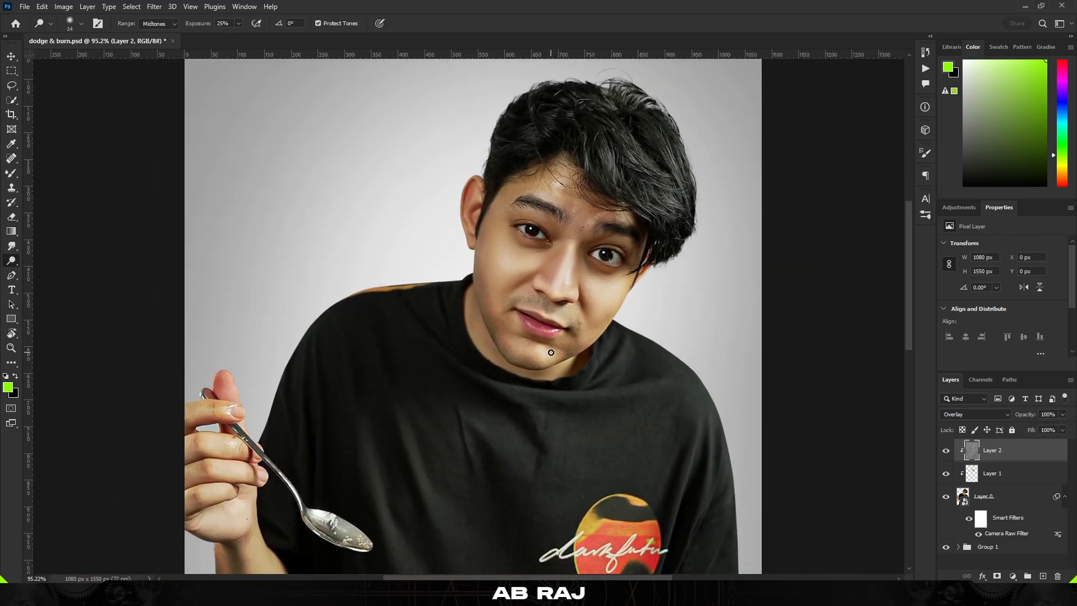
{"action": "scroll", "coordinate": [548, 353], "scroll_direction": "up", "scroll_amount": 2}
{"action": "scroll", "coordinate": [527, 321], "scroll_direction": "up", "scroll_amount": 3}
{"action": "scroll", "coordinate": [531, 346], "scroll_direction": "down", "scroll_amount": 2}
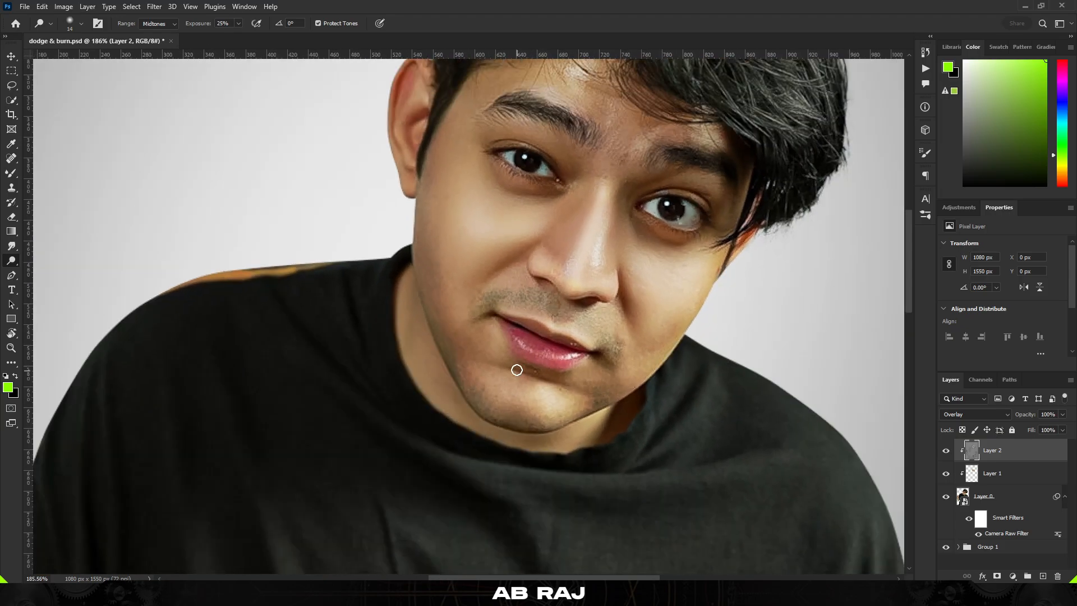
{"action": "scroll", "coordinate": [559, 251], "scroll_direction": "up", "scroll_amount": 2}
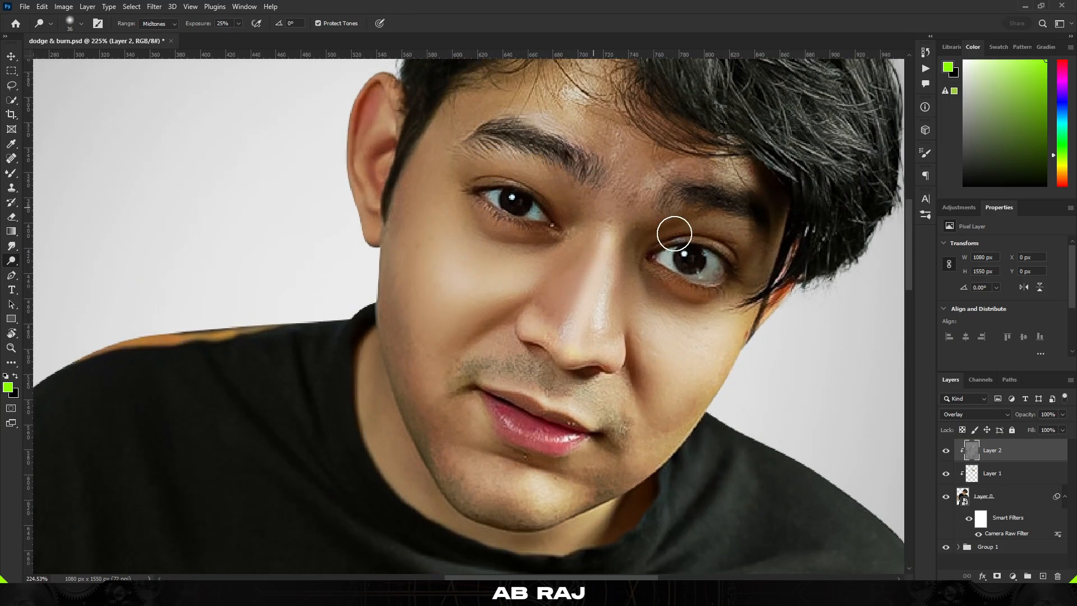
{"action": "scroll", "coordinate": [575, 269], "scroll_direction": "down", "scroll_amount": 4}
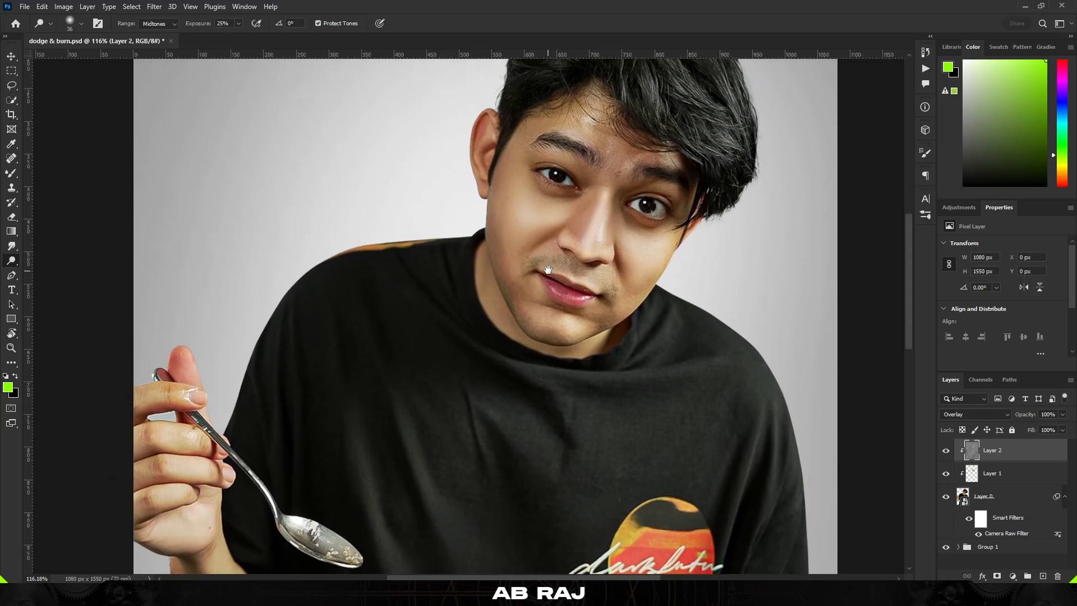
{"action": "scroll", "coordinate": [478, 88], "scroll_direction": "up", "scroll_amount": 4}
{"action": "scroll", "coordinate": [481, 173], "scroll_direction": "up", "scroll_amount": 3}
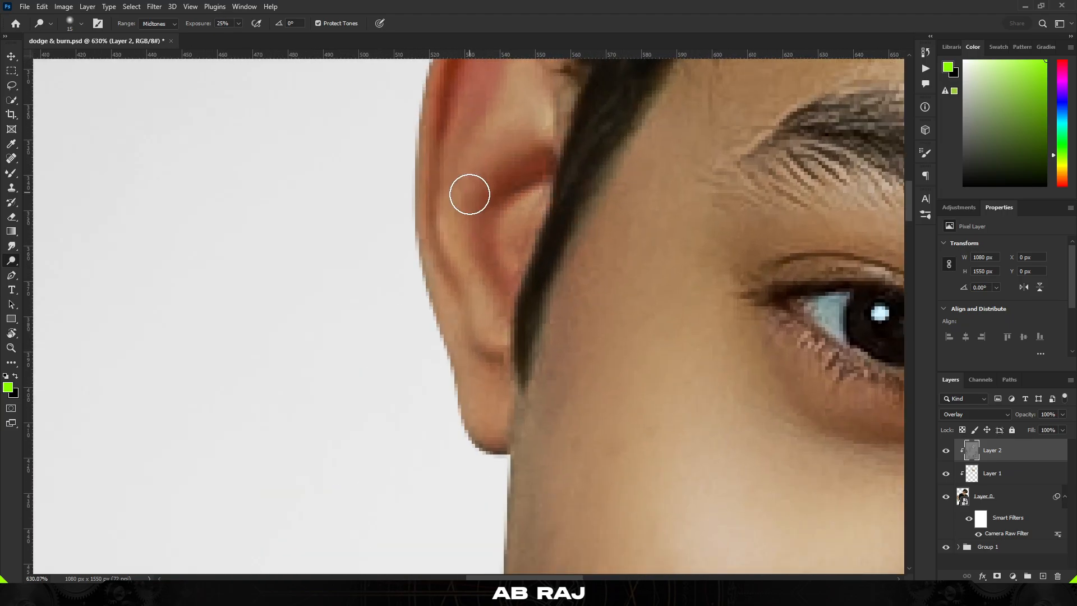
{"action": "left_click_drag", "start_coordinate": [455, 230], "coordinate": [504, 367]}
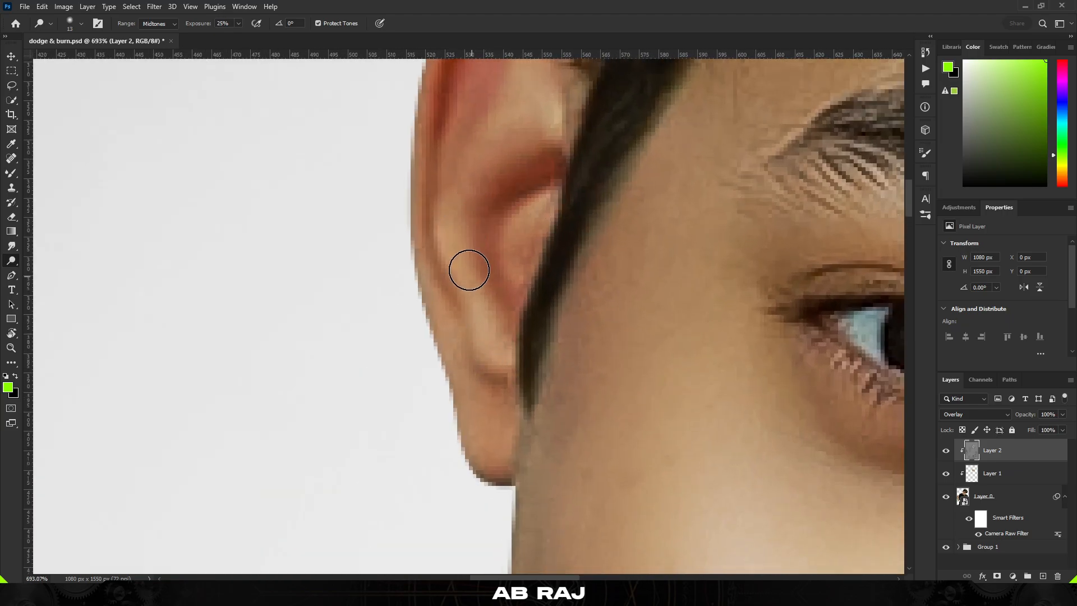
{"action": "scroll", "coordinate": [469, 271], "scroll_direction": "up", "scroll_amount": 2}
{"action": "mouse_move", "coordinate": [491, 210]}
{"action": "left_mouse_down"}
{"action": "mouse_move", "coordinate": [528, 151]}
{"action": "mouse_move", "coordinate": [515, 214]}
{"action": "left_mouse_up"}
Enlarge the dodge brush to about 200 px and dodge the shirt folds around the chest logo
{"action": "scroll", "coordinate": [501, 372], "scroll_direction": "down", "scroll_amount": 1}
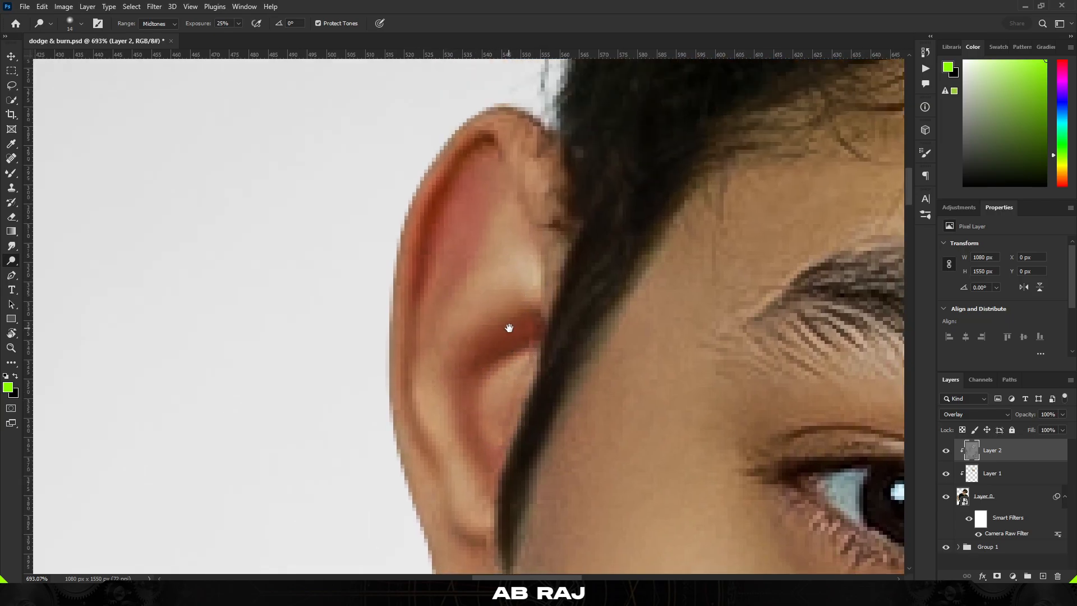
{"action": "scroll", "coordinate": [417, 237], "scroll_direction": "down", "scroll_amount": 1}
{"action": "scroll", "coordinate": [417, 237], "scroll_direction": "down", "scroll_amount": 1}
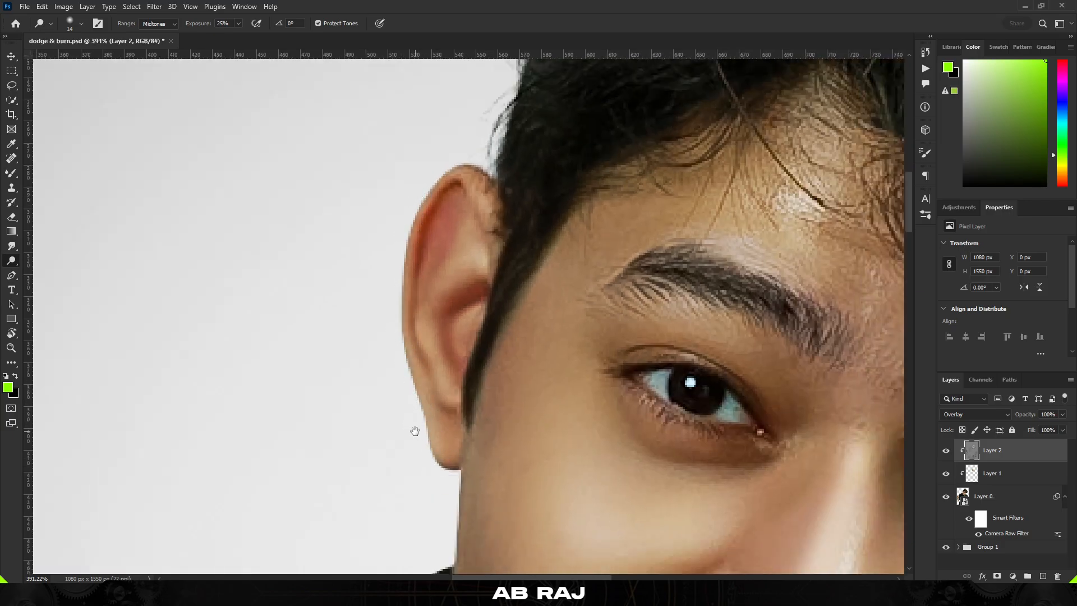
{"action": "scroll", "coordinate": [414, 431], "scroll_direction": "down", "scroll_amount": 5}
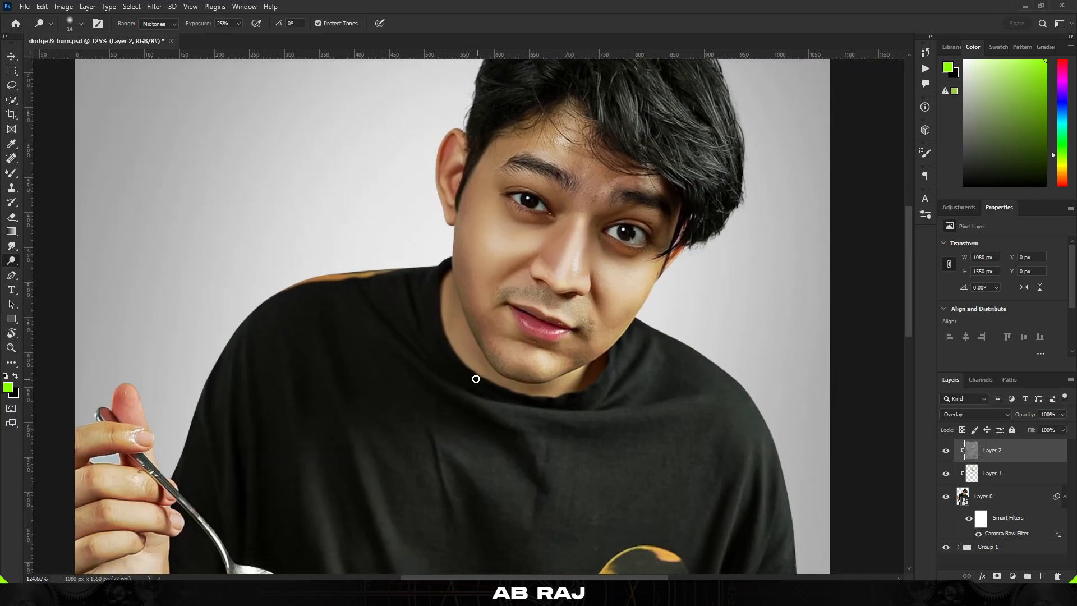
{"action": "scroll", "coordinate": [476, 379], "scroll_direction": "up", "scroll_amount": 4}
{"action": "key", "text": "bracketright"}
{"action": "key", "text": "bracketright"}
{"action": "key", "text": "bracketright"}
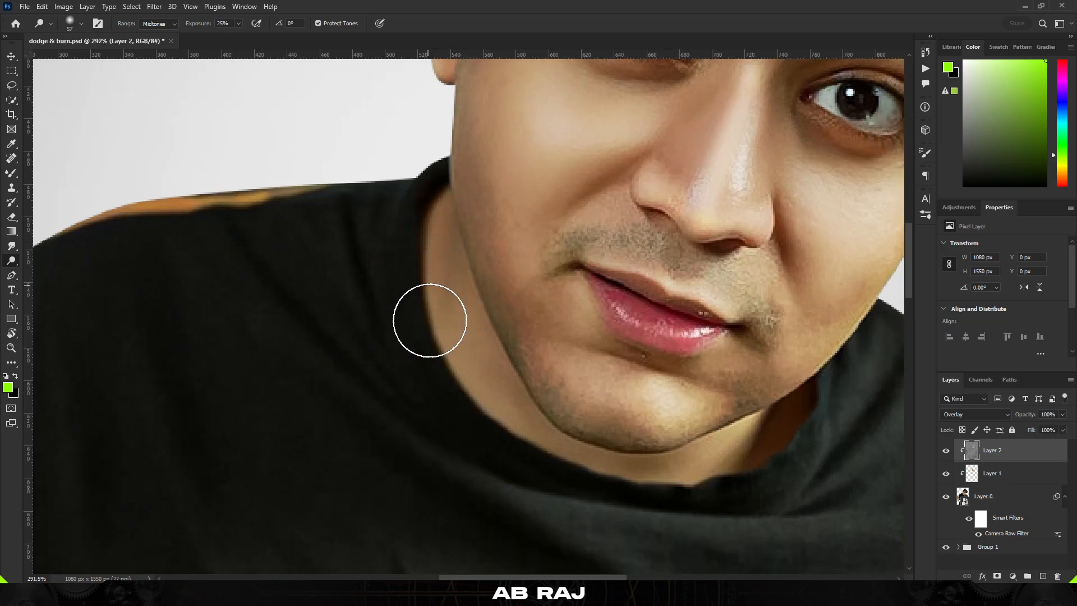
{"action": "scroll", "coordinate": [469, 365], "scroll_direction": "up", "scroll_amount": 2}
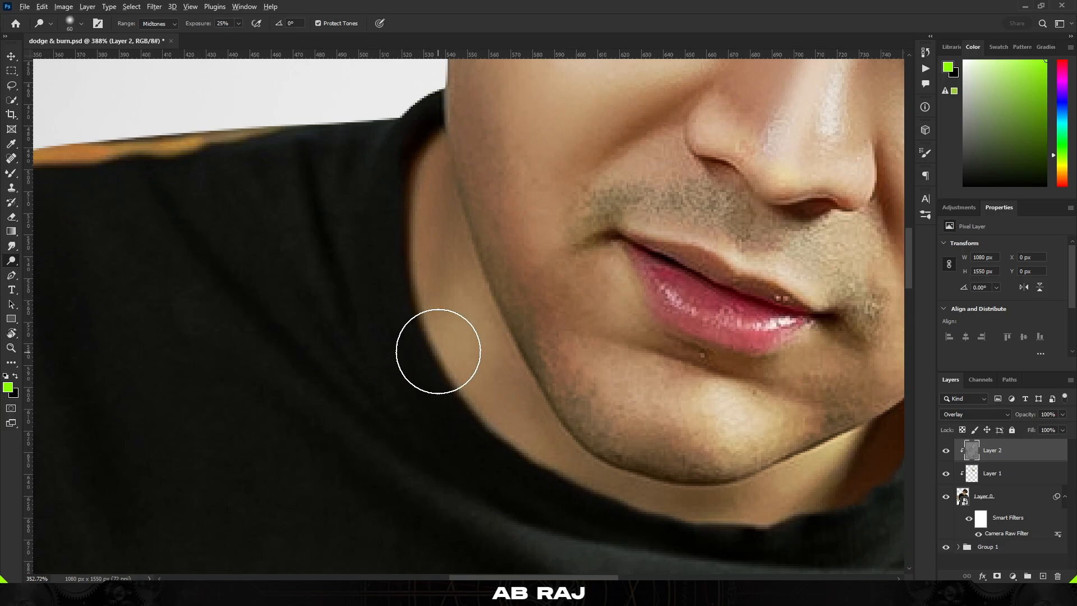
{"action": "scroll", "coordinate": [443, 356], "scroll_direction": "down", "scroll_amount": 7}
{"action": "key", "text": "bracketright"}
{"action": "key", "text": "bracketright"}
{"action": "key", "text": "bracketright"}
{"action": "key", "text": "bracketright"}
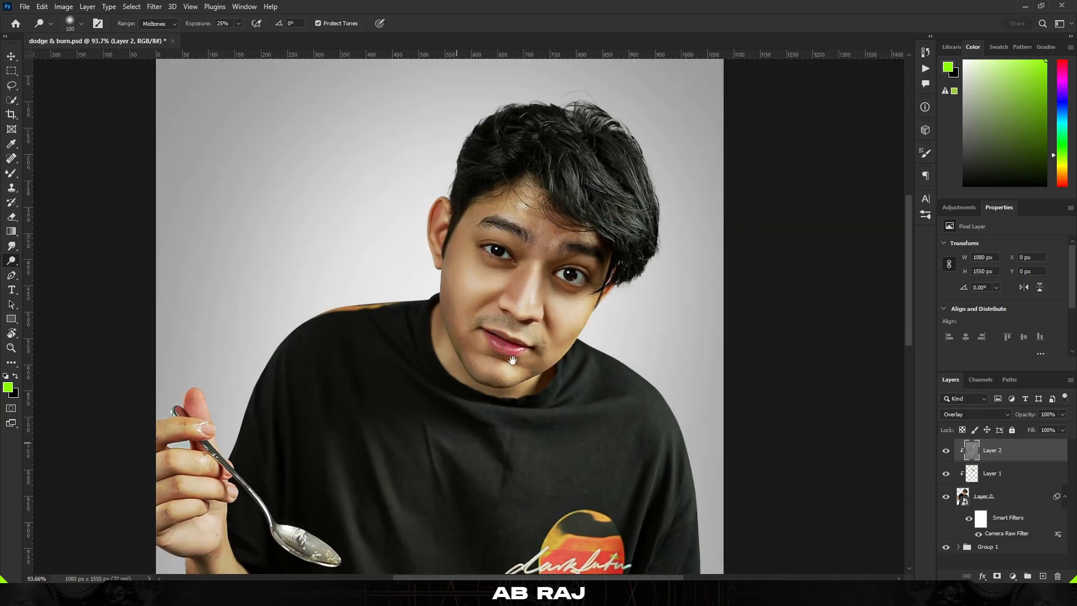
{"action": "scroll", "coordinate": [512, 360], "scroll_direction": "down", "scroll_amount": 4}
{"action": "scroll", "coordinate": [495, 355], "scroll_direction": "up", "scroll_amount": 2}
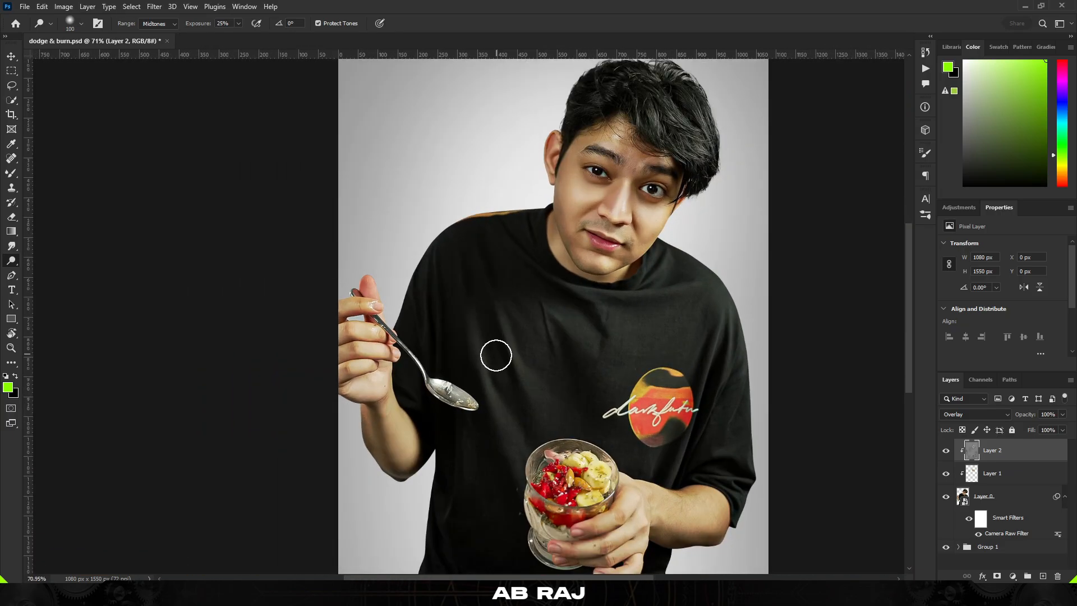
{"action": "scroll", "coordinate": [495, 355], "scroll_direction": "up", "scroll_amount": 2}
{"action": "left_click_drag", "start_coordinate": [502, 431], "coordinate": [490, 338]}
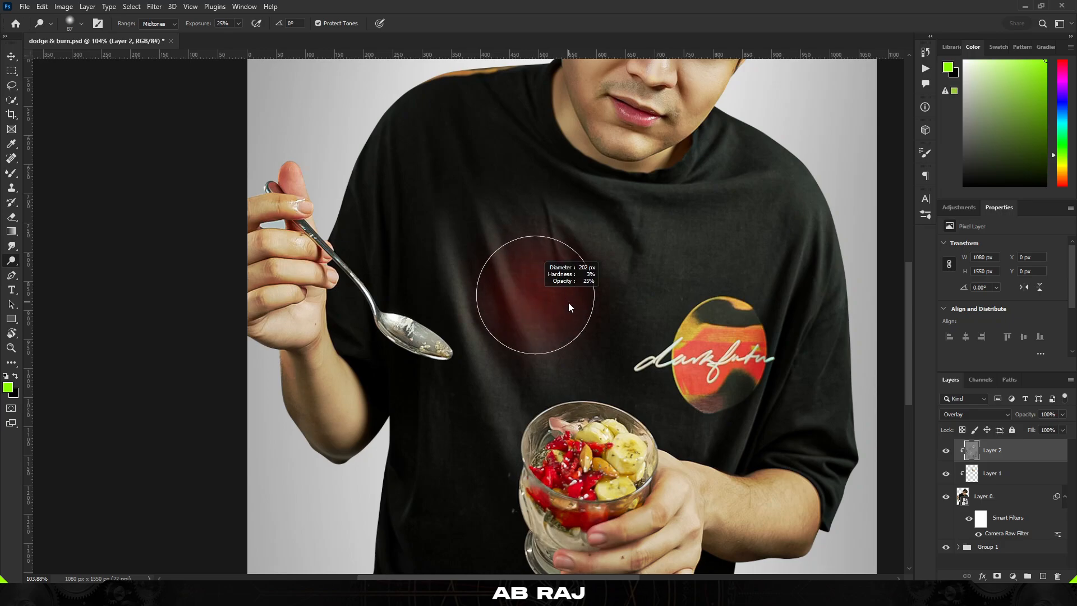
{"action": "left_click_drag", "start_coordinate": [569, 304], "coordinate": [570, 303]}
{"action": "mouse_move", "coordinate": [672, 268]}
{"action": "left_mouse_down"}
{"action": "mouse_move", "coordinate": [728, 205]}
{"action": "mouse_move", "coordinate": [737, 225]}
{"action": "left_mouse_up"}
{"action": "mouse_move", "coordinate": [693, 236]}
{"action": "left_mouse_down"}
{"action": "mouse_move", "coordinate": [632, 222]}
{"action": "mouse_move", "coordinate": [638, 234]}
{"action": "left_mouse_up"}
{"action": "mouse_move", "coordinate": [700, 169]}
{"action": "left_mouse_down"}
{"action": "mouse_move", "coordinate": [736, 173]}
{"action": "mouse_move", "coordinate": [724, 234]}
{"action": "mouse_move", "coordinate": [685, 264]}
{"action": "left_mouse_up"}
Dodge the shirt sleeve to the right of the logo
{"action": "scroll", "coordinate": [722, 216], "scroll_direction": "down", "scroll_amount": 4}
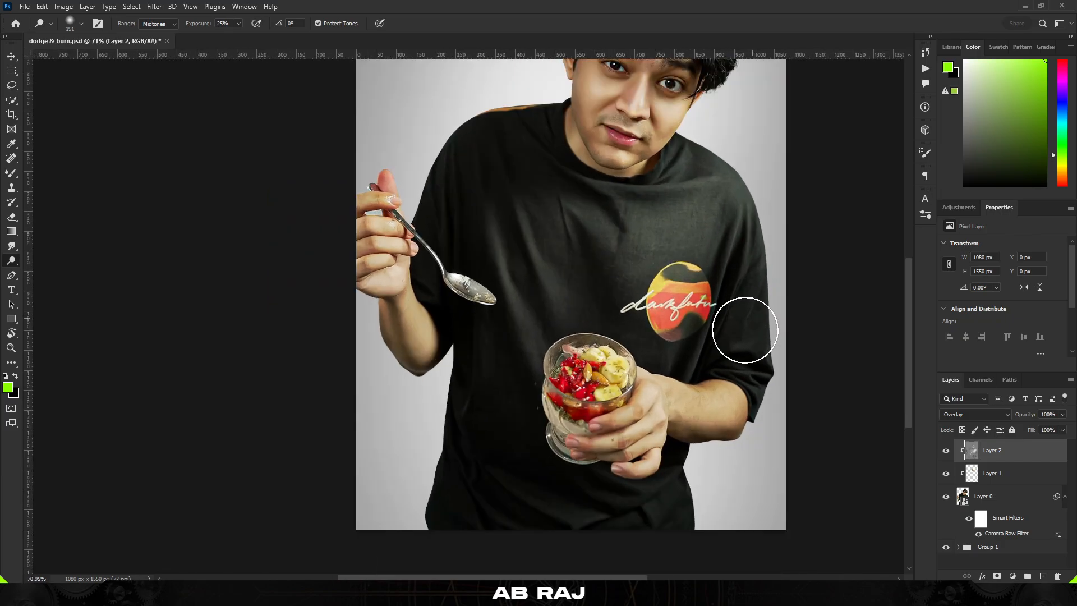
{"action": "scroll", "coordinate": [745, 330], "scroll_direction": "up", "scroll_amount": 4}
{"action": "left_click_drag", "start_coordinate": [730, 343], "coordinate": [715, 349]}
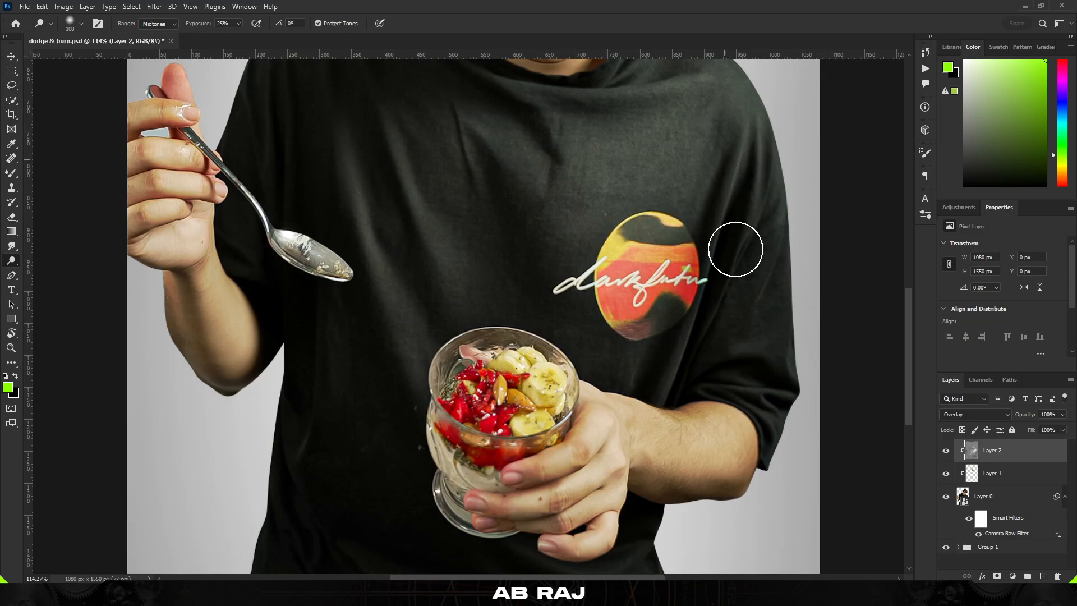
{"action": "right_click", "coordinate": [738, 369], "text": "alt"}
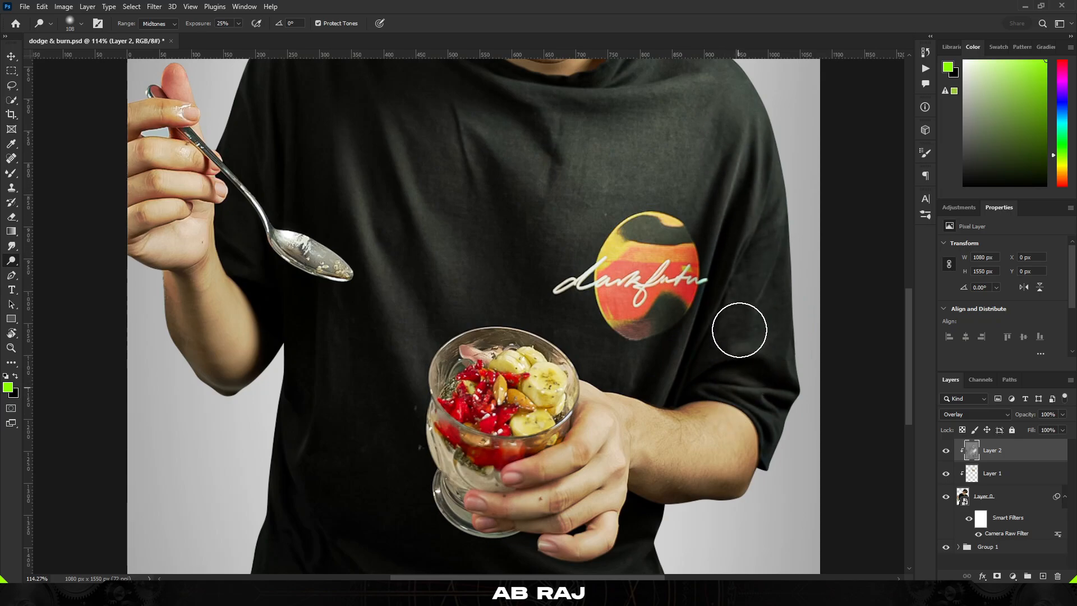
Dodge the forearm and the fingers wrapped around the glass
{"action": "scroll", "coordinate": [694, 341], "scroll_direction": "down", "scroll_amount": 3}
{"action": "scroll", "coordinate": [680, 379], "scroll_direction": "up", "scroll_amount": 5}
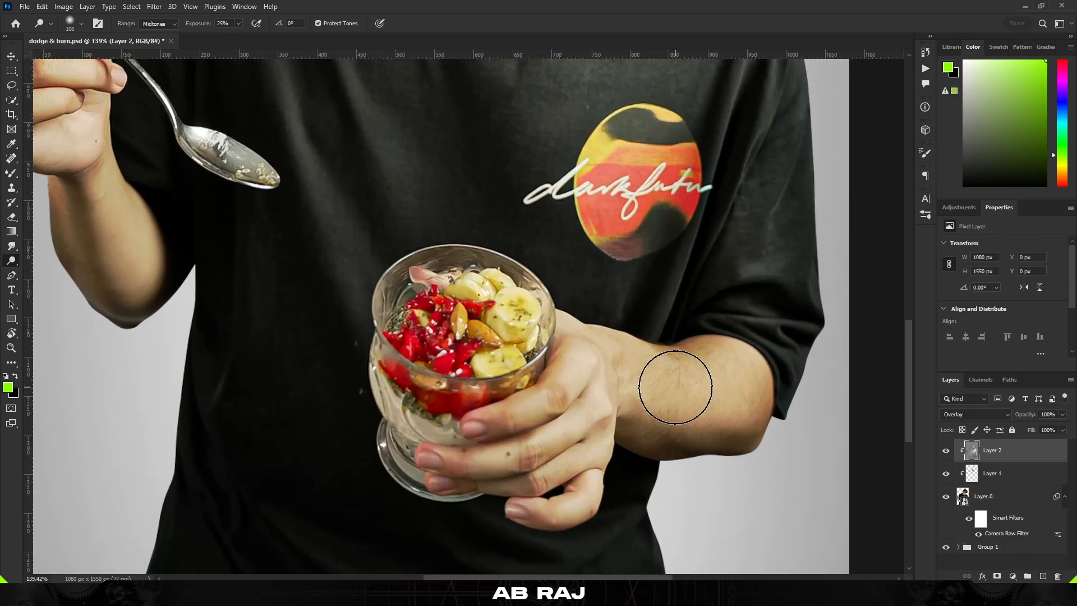
{"action": "mouse_move", "coordinate": [681, 380]}
{"action": "left_mouse_down"}
{"action": "mouse_move", "coordinate": [632, 380]}
{"action": "mouse_move", "coordinate": [686, 379]}
{"action": "left_mouse_up"}
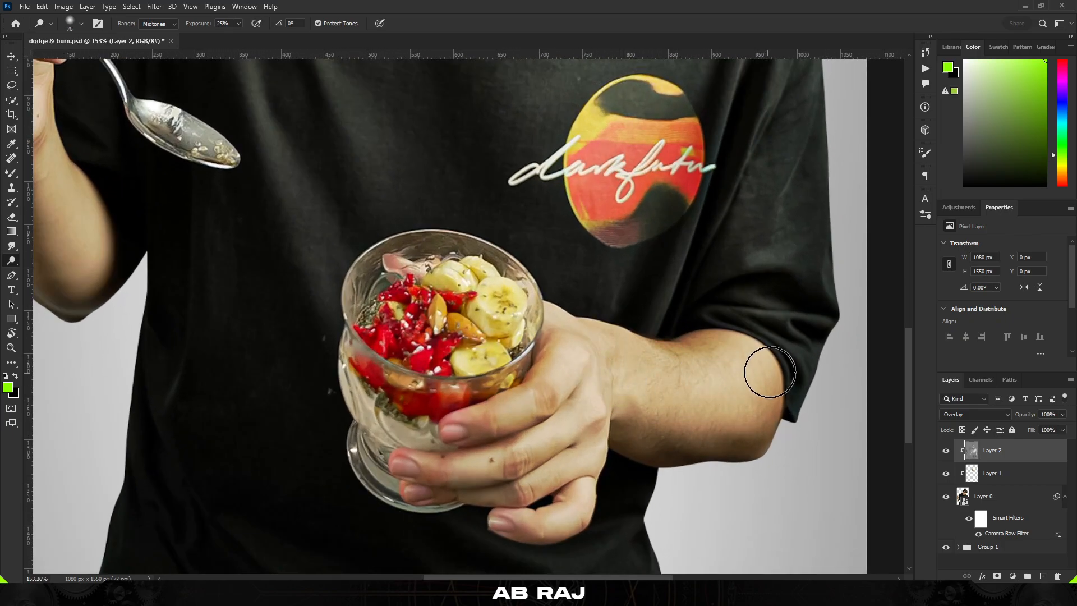
{"action": "scroll", "coordinate": [637, 393], "scroll_direction": "down", "scroll_amount": 2}
{"action": "scroll", "coordinate": [555, 461], "scroll_direction": "up", "scroll_amount": 6}
{"action": "left_click_drag", "start_coordinate": [567, 506], "coordinate": [525, 501]}
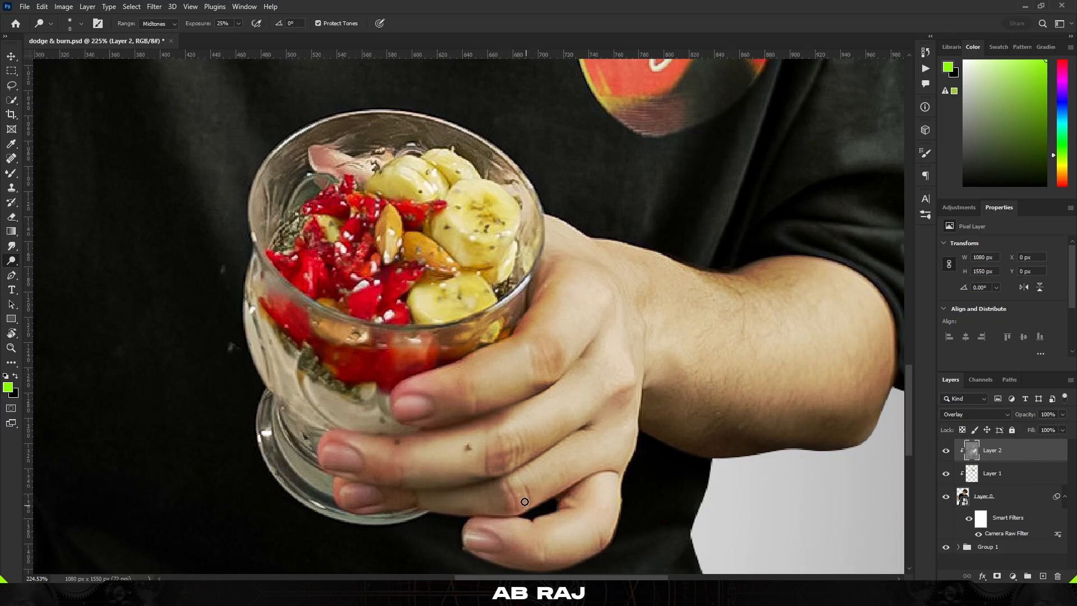
{"action": "left_click_drag", "start_coordinate": [479, 443], "coordinate": [496, 356]}
Dodge the finger knuckles, the back of the hand and the thumb holding the glass
{"action": "scroll", "coordinate": [496, 356], "scroll_direction": "up", "scroll_amount": 4}
{"action": "mouse_move", "coordinate": [389, 385]}
{"action": "left_mouse_down"}
{"action": "mouse_move", "coordinate": [426, 396]}
{"action": "mouse_move", "coordinate": [385, 386]}
{"action": "left_mouse_up"}
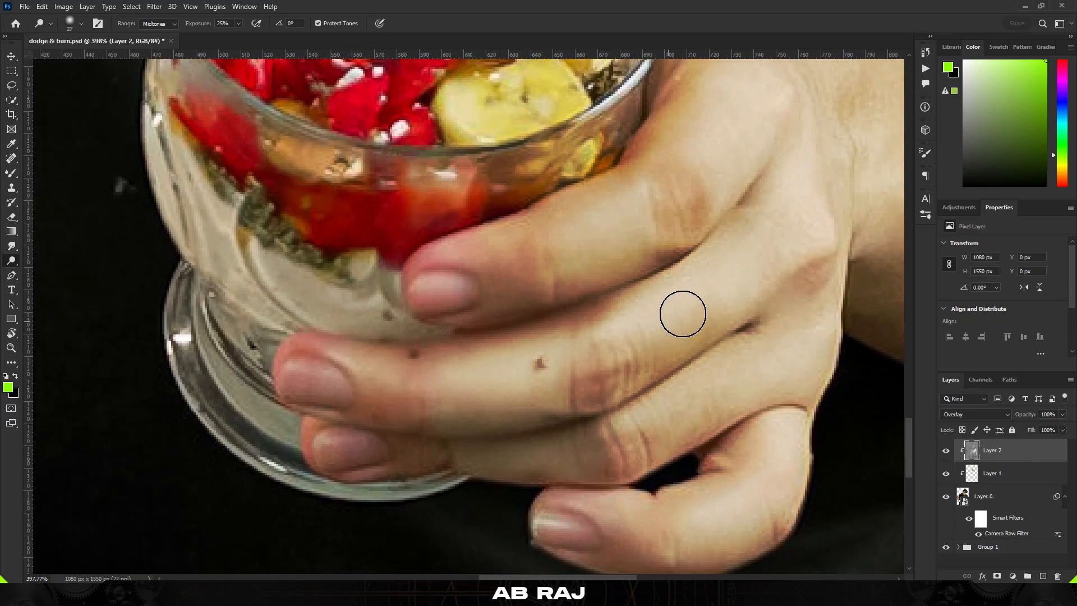
{"action": "scroll", "coordinate": [460, 349], "scroll_direction": "down", "scroll_amount": 2}
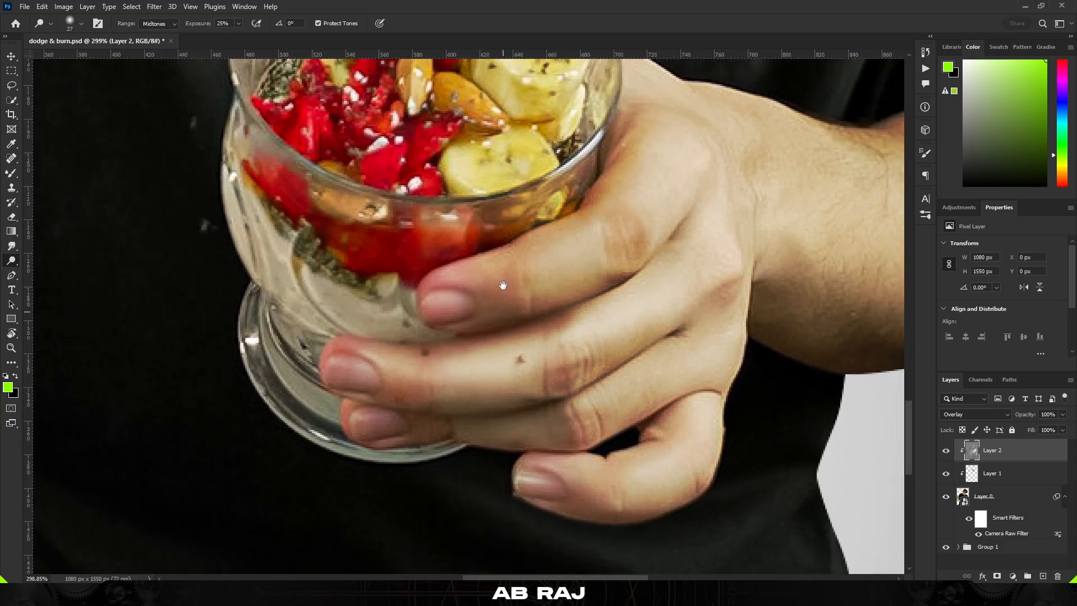
{"action": "mouse_move", "coordinate": [505, 284]}
{"action": "left_mouse_down"}
{"action": "mouse_move", "coordinate": [378, 384]}
{"action": "mouse_move", "coordinate": [427, 371]}
{"action": "left_mouse_up"}
{"action": "scroll", "coordinate": [378, 385], "scroll_direction": "up", "scroll_amount": 1}
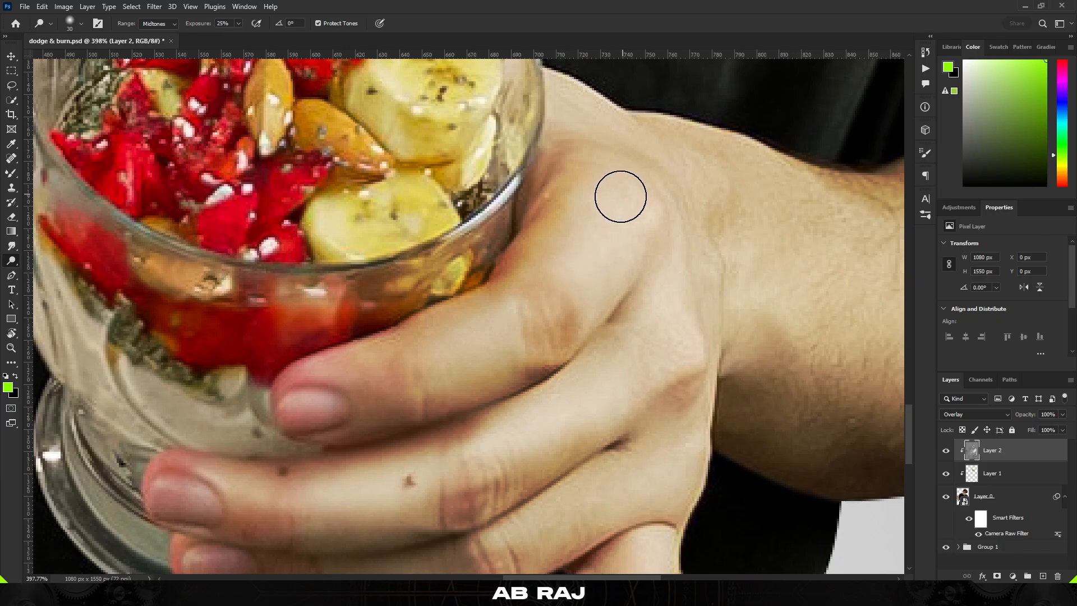
{"action": "scroll", "coordinate": [312, 378], "scroll_direction": "down", "scroll_amount": 2}
{"action": "scroll", "coordinate": [308, 385], "scroll_direction": "up", "scroll_amount": 2}
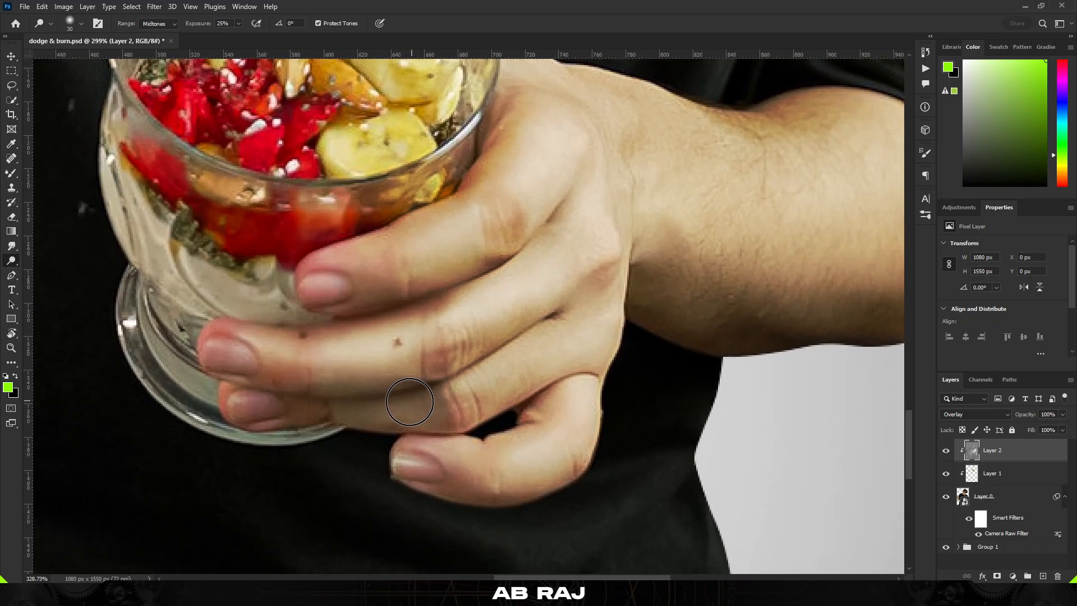
{"action": "scroll", "coordinate": [409, 402], "scroll_direction": "up", "scroll_amount": 1}
{"action": "left_click_drag", "start_coordinate": [306, 409], "coordinate": [497, 384]}
{"action": "left_click_drag", "start_coordinate": [411, 492], "coordinate": [537, 484]}
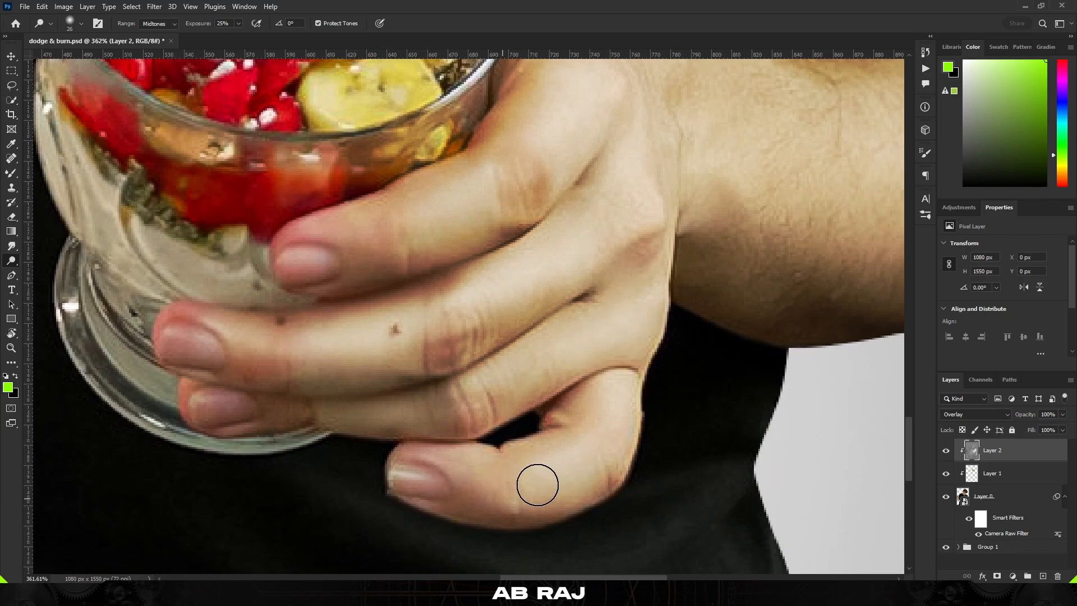
Dodge the forearm and elbow of the arm holding the spoon
{"action": "scroll", "coordinate": [610, 361], "scroll_direction": "down", "scroll_amount": 5}
{"action": "scroll", "coordinate": [456, 233], "scroll_direction": "up", "scroll_amount": 4}
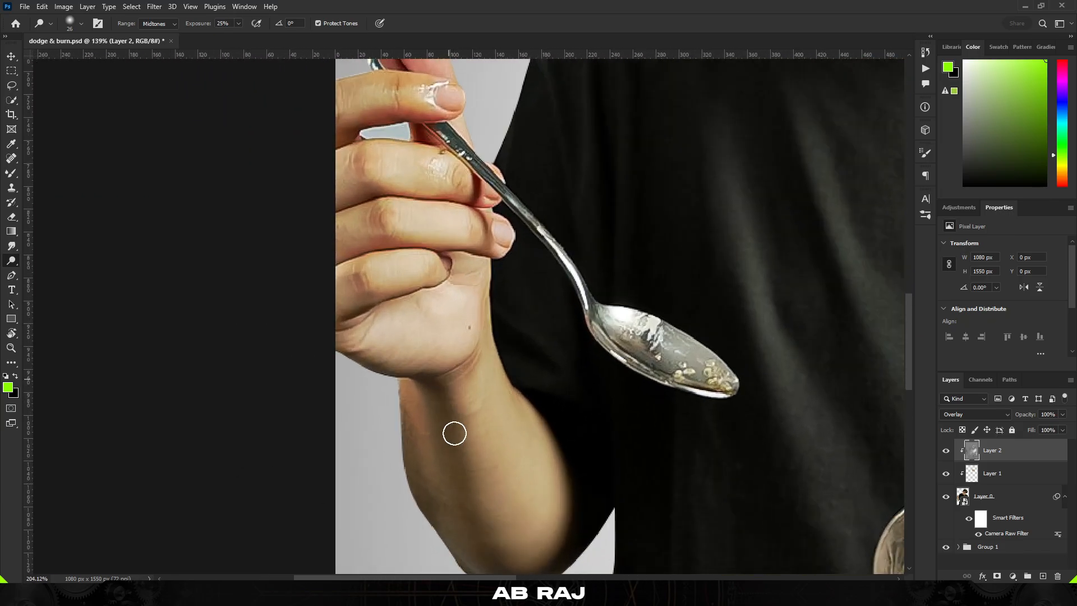
{"action": "scroll", "coordinate": [462, 481], "scroll_direction": "down", "scroll_amount": 3}
{"action": "left_click_drag", "start_coordinate": [495, 461], "coordinate": [486, 359]}
{"action": "scroll", "coordinate": [477, 394], "scroll_direction": "up", "scroll_amount": 2}
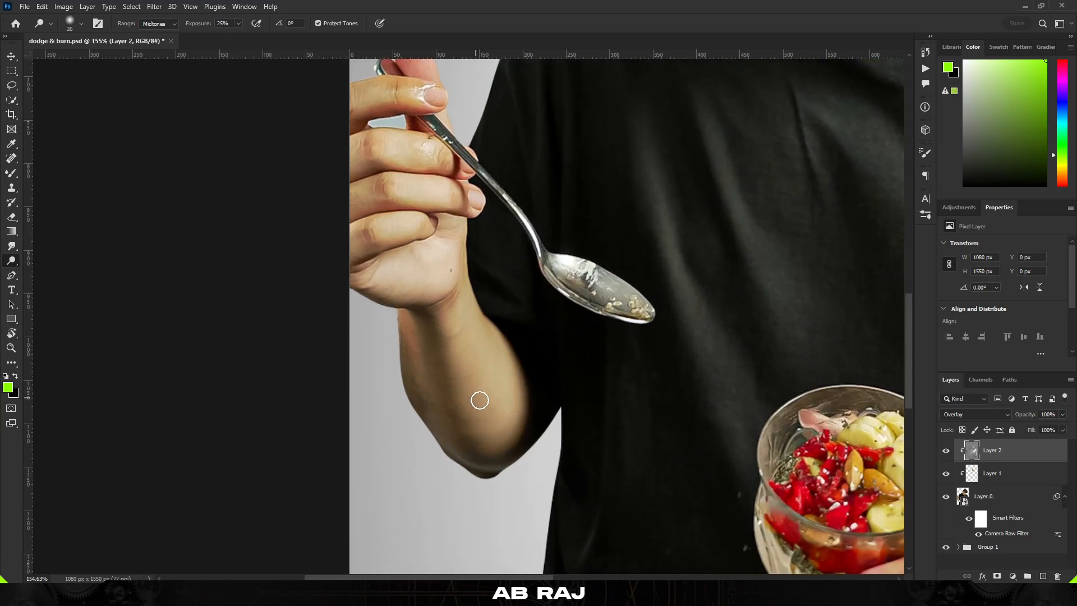
{"action": "left_click_drag", "start_coordinate": [479, 402], "coordinate": [493, 402]}
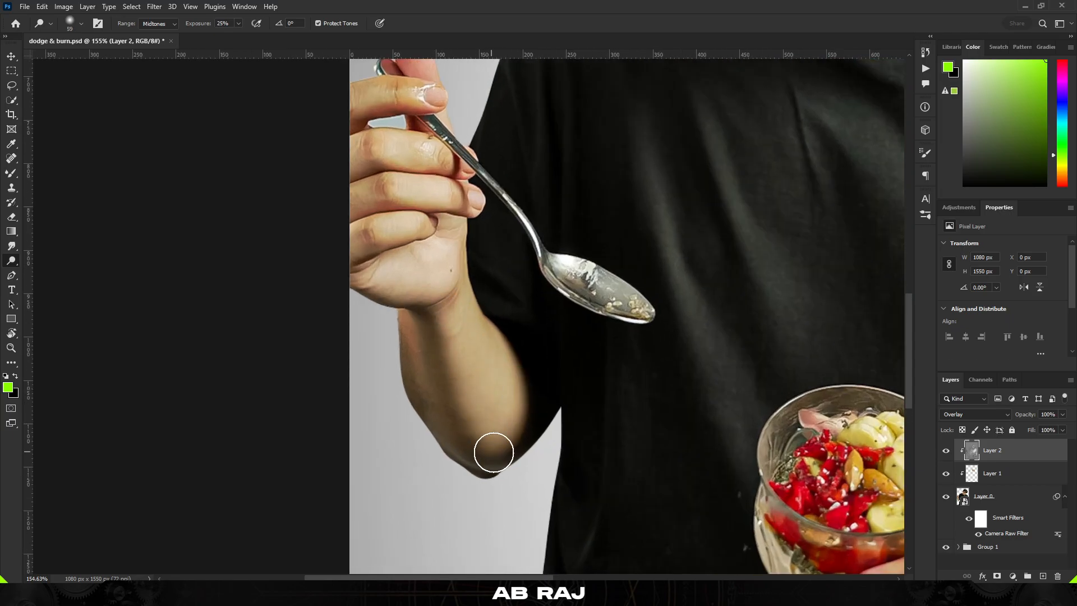
{"action": "scroll", "coordinate": [428, 247], "scroll_direction": "up", "scroll_amount": 3}
{"action": "mouse_move", "coordinate": [456, 480]}
{"action": "left_mouse_down"}
{"action": "mouse_move", "coordinate": [443, 480]}
{"action": "mouse_move", "coordinate": [463, 469]}
{"action": "mouse_move", "coordinate": [446, 469]}
{"action": "left_mouse_up"}
Zoom in and dodge the fingers wrapped around the spoon handle
{"action": "scroll", "coordinate": [485, 494], "scroll_direction": "up", "scroll_amount": 1}
{"action": "scroll", "coordinate": [465, 482], "scroll_direction": "up", "scroll_amount": 2}
{"action": "left_click_drag", "start_coordinate": [584, 388], "coordinate": [577, 387]}
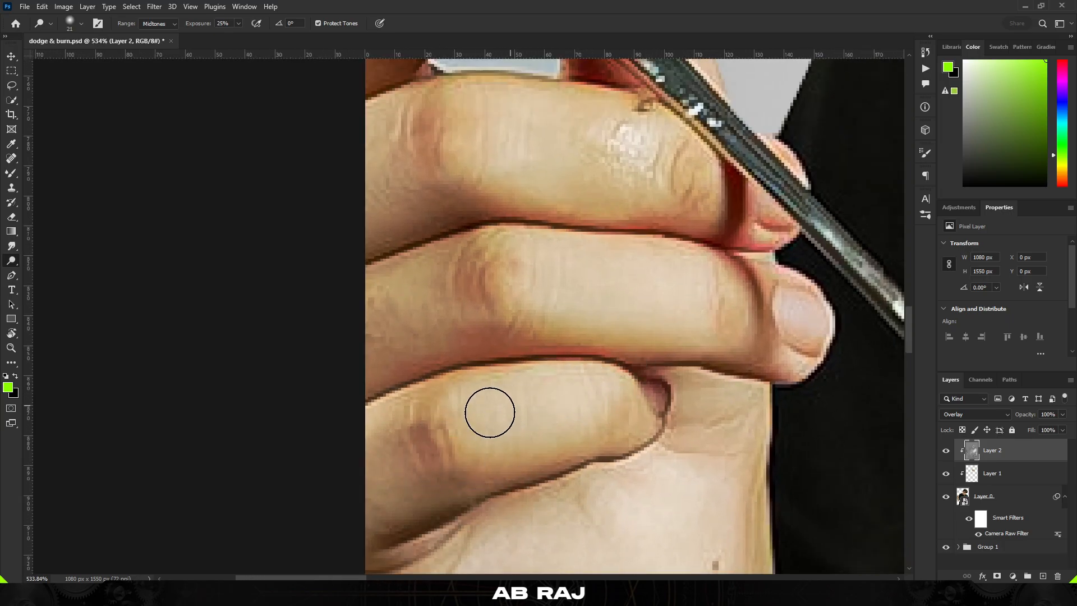
{"action": "left_click_drag", "start_coordinate": [509, 348], "coordinate": [444, 438]}
{"action": "left_click_drag", "start_coordinate": [361, 393], "coordinate": [388, 392]}
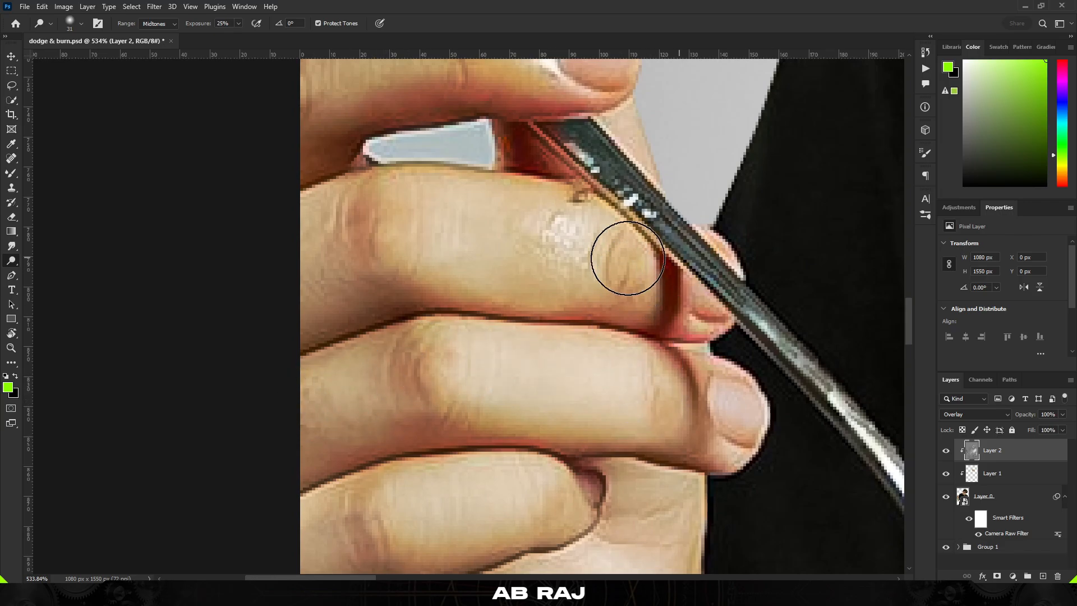
Dodge the finger joints beside the spoon and the raised thumb tip
{"action": "mouse_move", "coordinate": [368, 197]}
{"action": "left_mouse_down"}
{"action": "mouse_move", "coordinate": [325, 339]}
{"action": "mouse_move", "coordinate": [293, 361]}
{"action": "mouse_move", "coordinate": [397, 318]}
{"action": "left_mouse_up"}
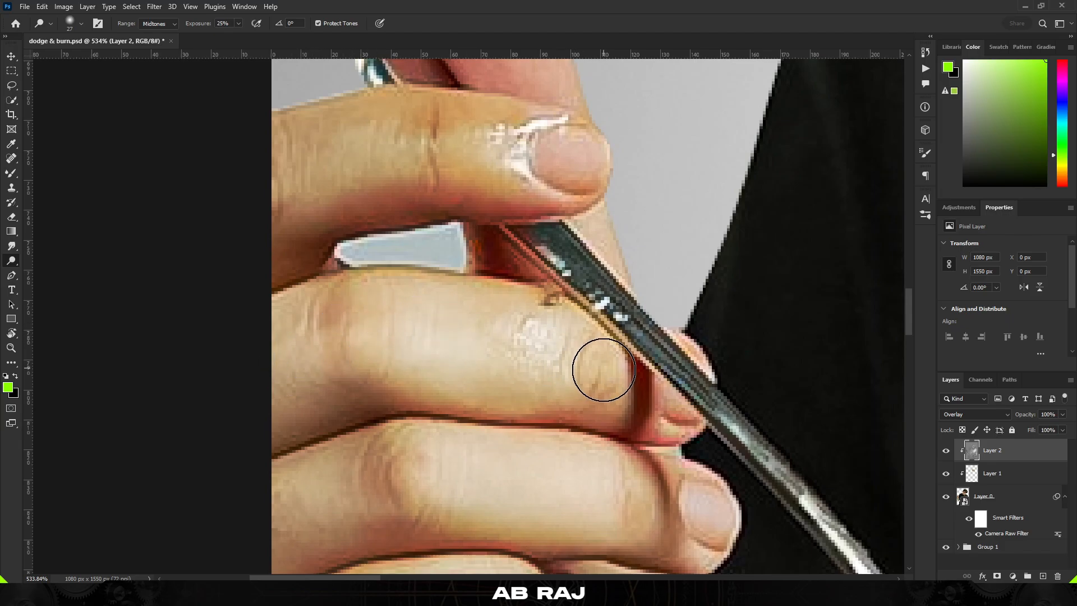
{"action": "left_click_drag", "start_coordinate": [603, 369], "coordinate": [645, 359]}
{"action": "mouse_move", "coordinate": [459, 142]}
{"action": "left_mouse_down"}
{"action": "mouse_move", "coordinate": [518, 254]}
{"action": "mouse_move", "coordinate": [459, 272]}
{"action": "mouse_move", "coordinate": [558, 272]}
{"action": "left_mouse_up"}
{"action": "left_click_drag", "start_coordinate": [470, 273], "coordinate": [439, 340]}
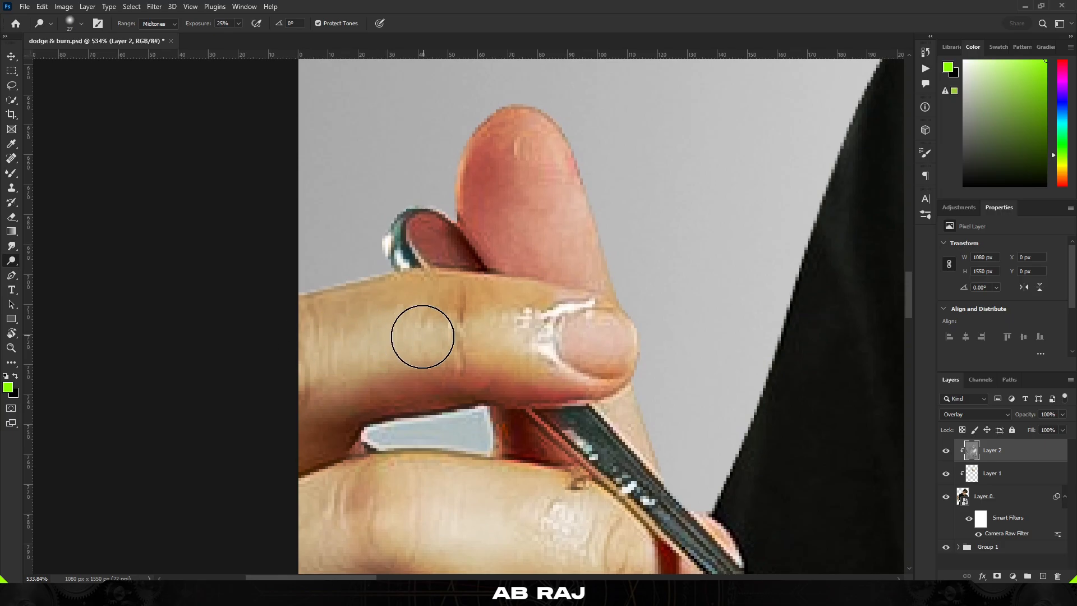
{"action": "mouse_move", "coordinate": [491, 121]}
{"action": "left_mouse_down"}
{"action": "mouse_move", "coordinate": [526, 144]}
{"action": "mouse_move", "coordinate": [584, 250]}
{"action": "left_mouse_up"}
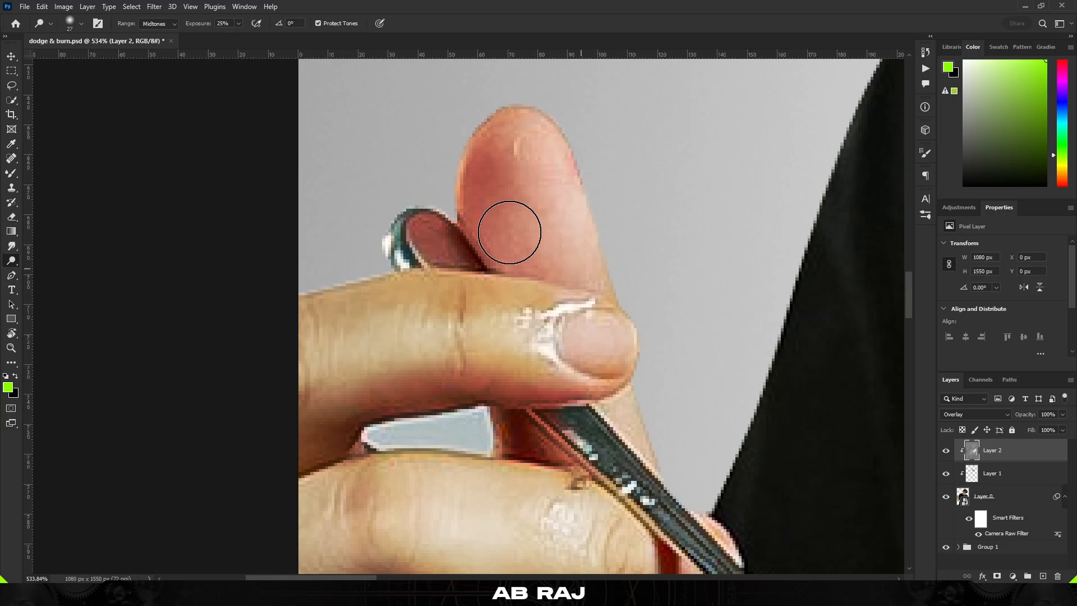
Dodge the fingertip next to the spoon handle and zoom back out
{"action": "scroll", "coordinate": [494, 213], "scroll_direction": "down", "scroll_amount": 6}
{"action": "scroll", "coordinate": [552, 347], "scroll_direction": "up", "scroll_amount": 4}
{"action": "scroll", "coordinate": [566, 292], "scroll_direction": "down", "scroll_amount": 8}
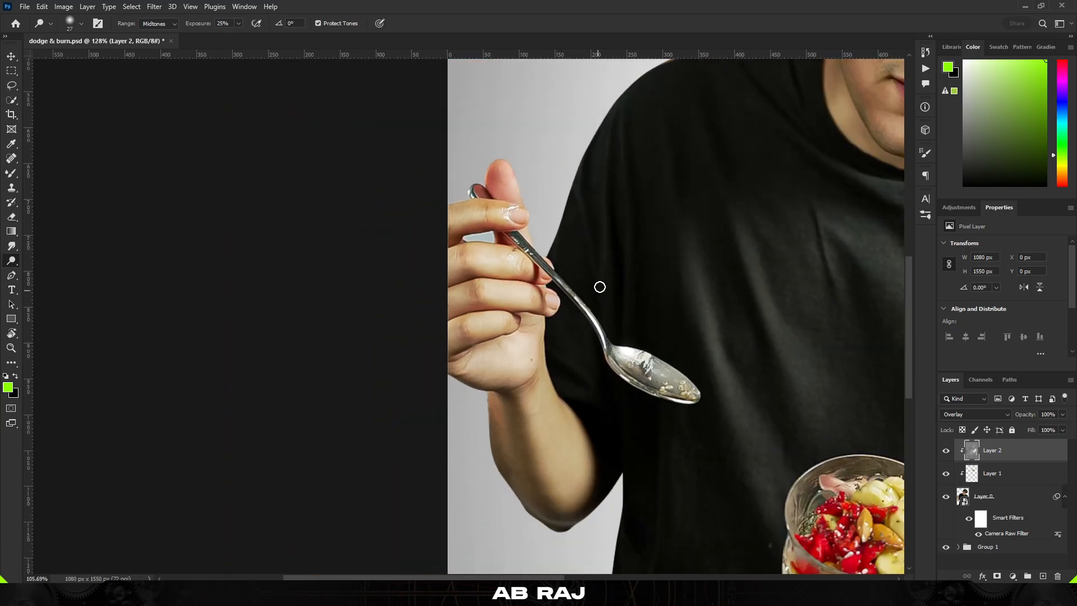
{"action": "left_click_drag", "start_coordinate": [599, 286], "coordinate": [631, 289]}
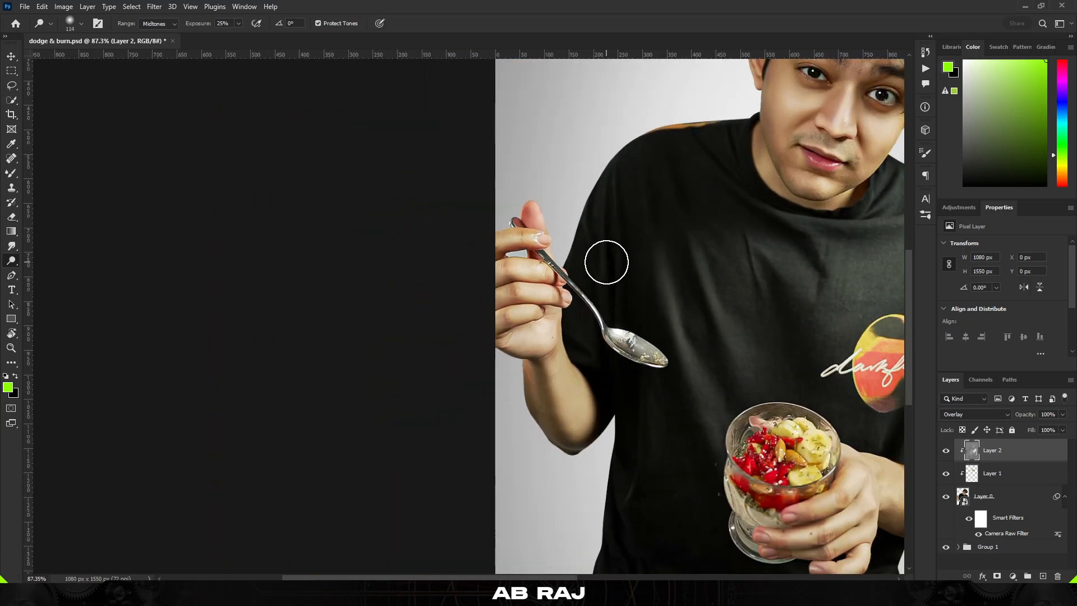
{"action": "scroll", "coordinate": [590, 494], "scroll_direction": "down", "scroll_amount": 4}
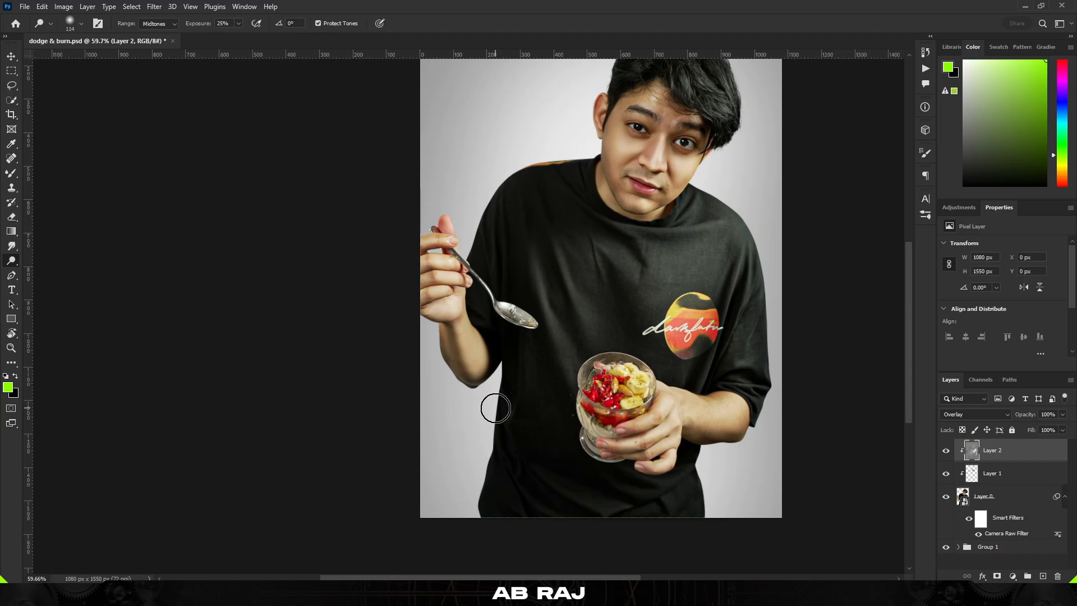
Enlarge the dodge brush to about 206 px and dodge the shirt down the right chest toward the glass
{"action": "scroll", "coordinate": [547, 382], "scroll_direction": "up", "scroll_amount": 4}
{"action": "left_click_drag", "start_coordinate": [558, 510], "coordinate": [605, 510]}
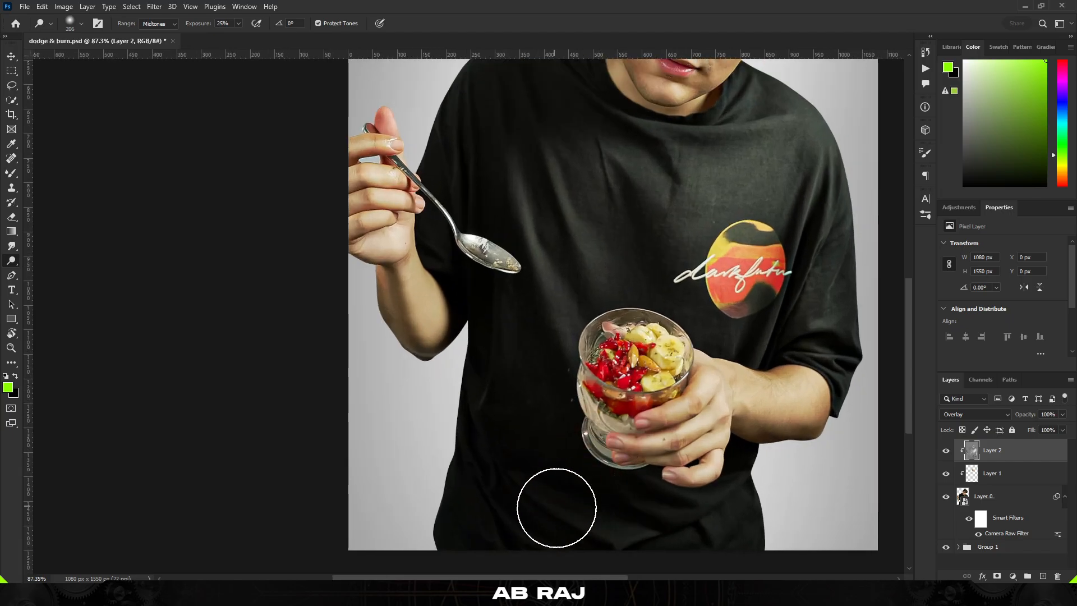
{"action": "left_click_drag", "start_coordinate": [685, 139], "coordinate": [685, 360]}
Dodge the hair highlights on top of the head and the upper shirt
{"action": "scroll", "coordinate": [714, 168], "scroll_direction": "up", "scroll_amount": 2}
{"action": "left_click_drag", "start_coordinate": [714, 168], "coordinate": [695, 181]}
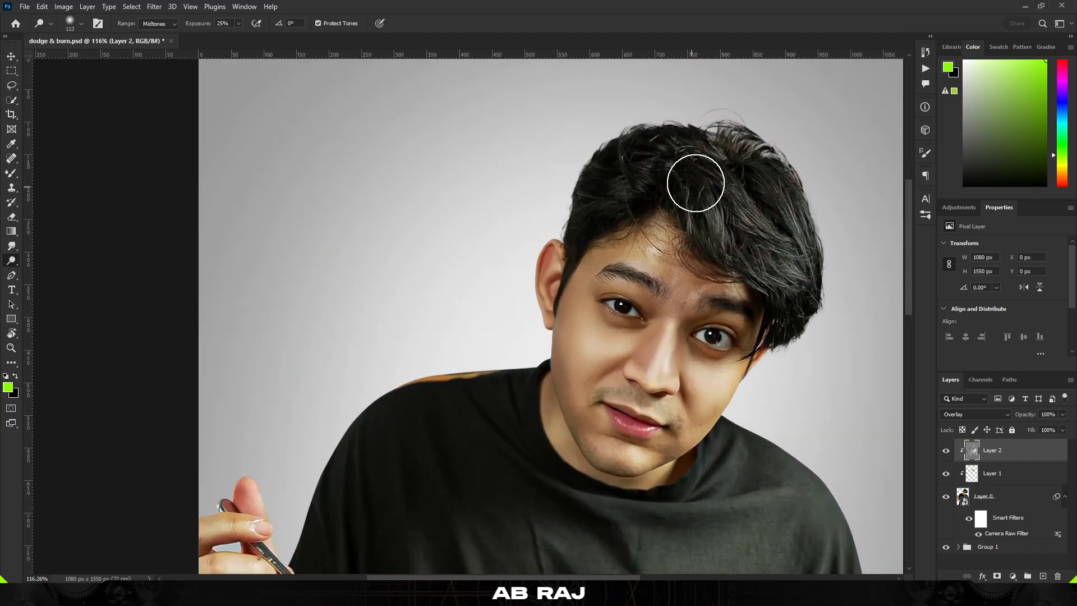
{"action": "scroll", "coordinate": [681, 156], "scroll_direction": "up", "scroll_amount": 3}
{"action": "scroll", "coordinate": [600, 164], "scroll_direction": "right", "scroll_amount": 3}
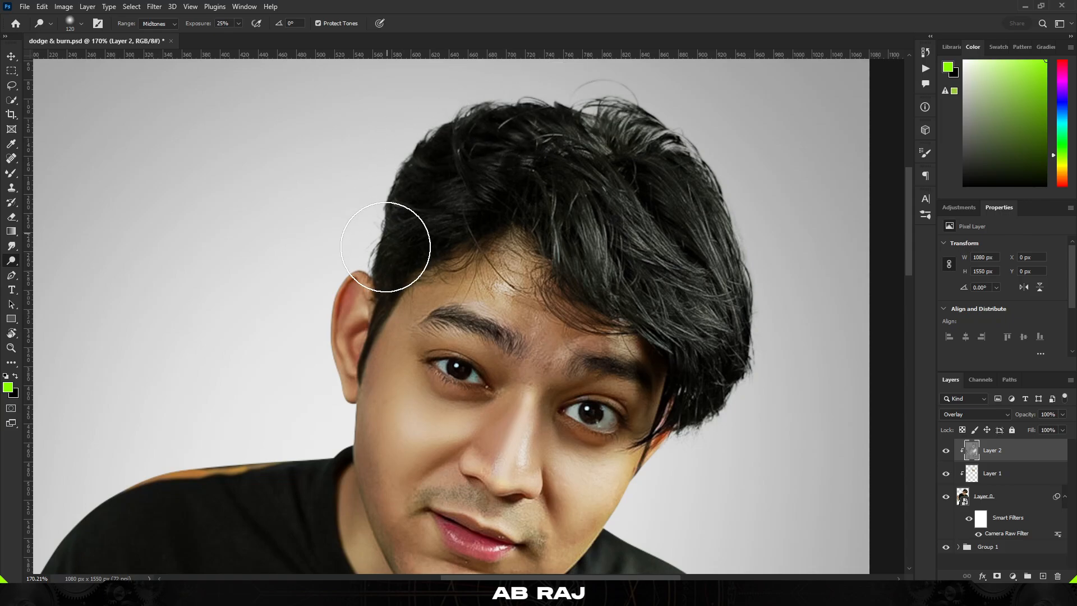
{"action": "scroll", "coordinate": [364, 213], "scroll_direction": "down", "scroll_amount": 5}
{"action": "left_click_drag", "start_coordinate": [461, 304], "coordinate": [535, 274]}
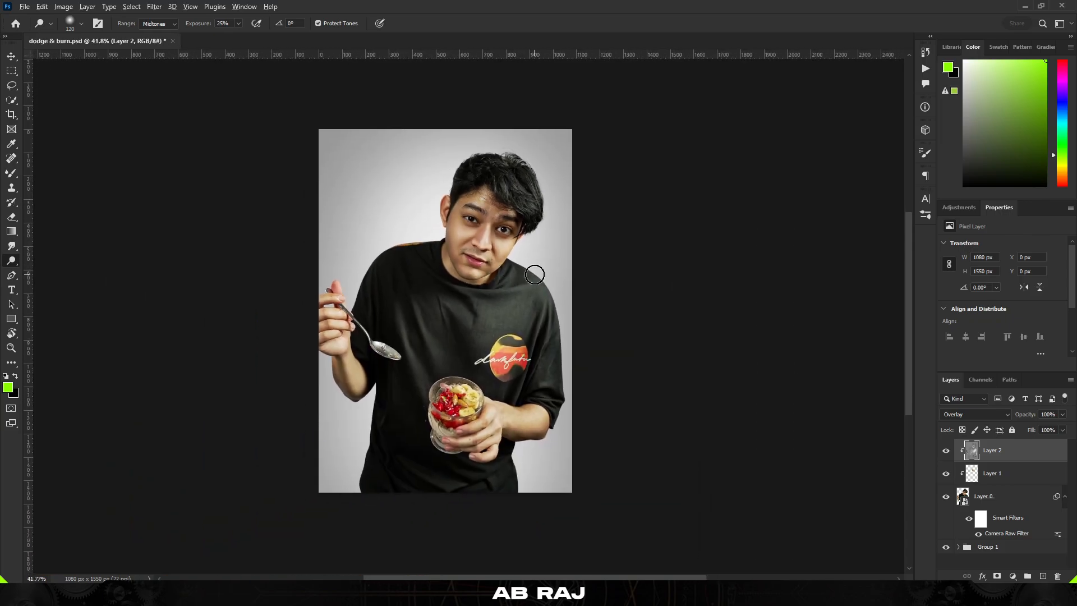
{"action": "scroll", "coordinate": [526, 281], "scroll_direction": "up", "scroll_amount": 2}
{"action": "left_click_drag", "start_coordinate": [485, 327], "coordinate": [542, 300]}
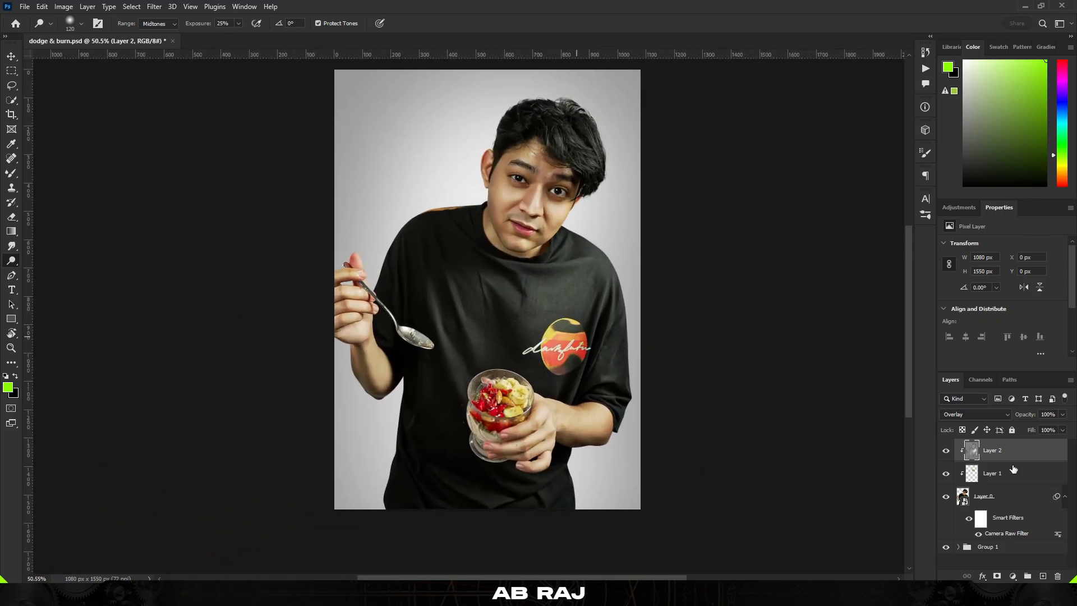
Duplicate the Camera Raw smart object layer Layer 0
{"action": "left_click", "coordinate": [1003, 504]}
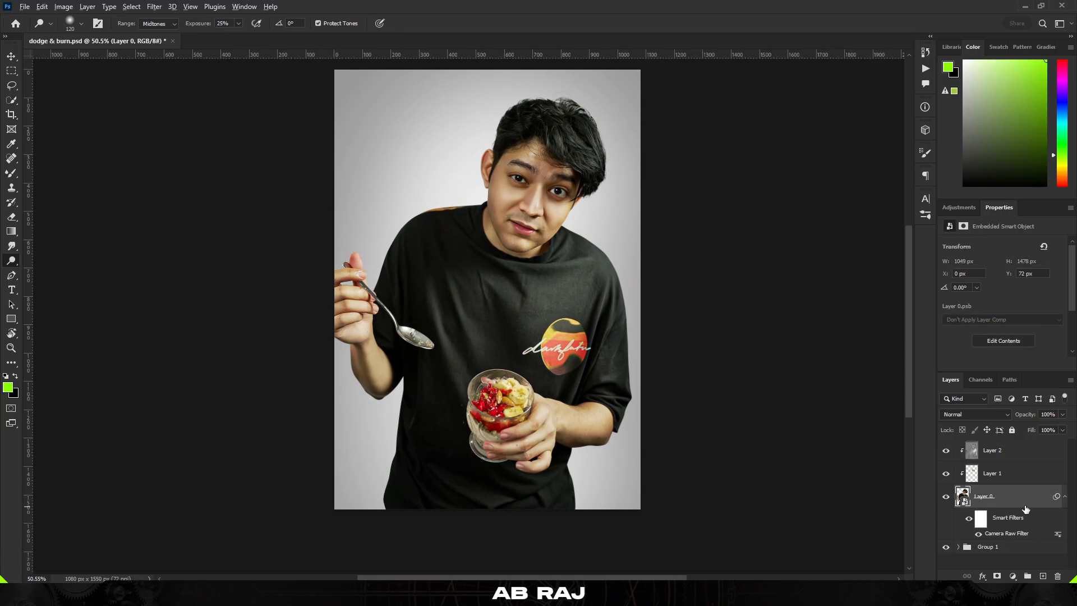
{"action": "left_click_drag", "start_coordinate": [1026, 509], "coordinate": [1023, 546]}
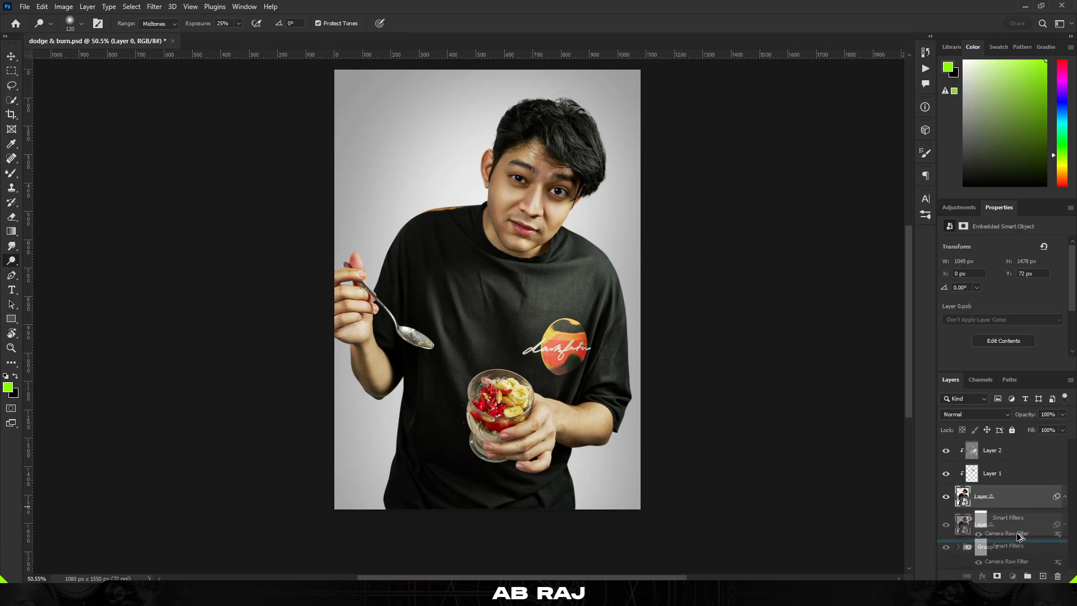
{"action": "left_click", "coordinate": [1058, 577]}
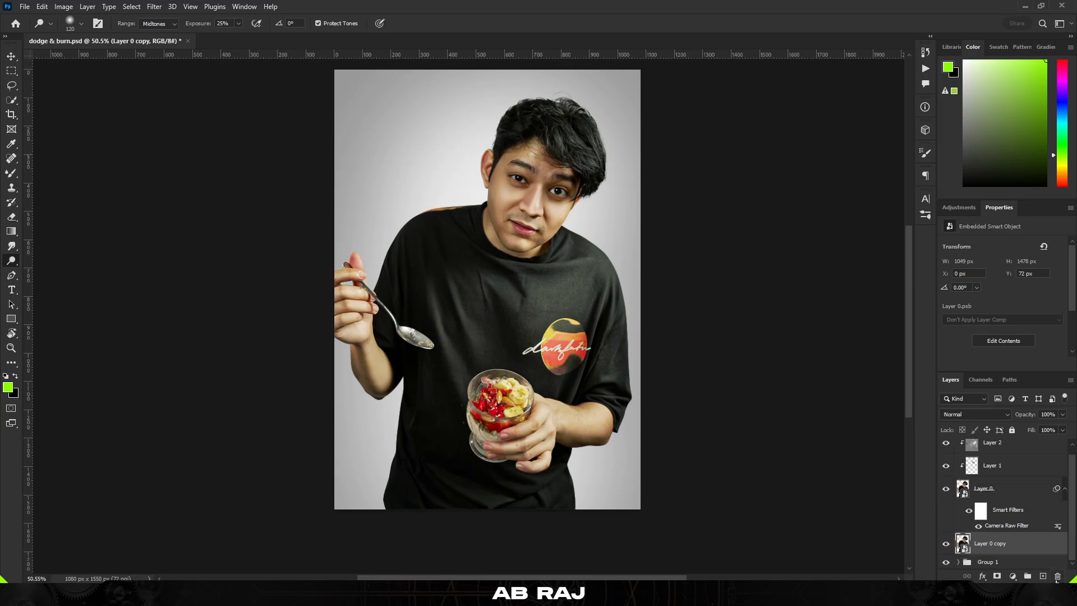
Group Layer 0 together with the dodge and burn layers above it
{"action": "left_click", "coordinate": [1028, 497]}
{"action": "left_click", "coordinate": [1010, 457], "text": "shift"}
{"action": "left_click", "coordinate": [1026, 576]}
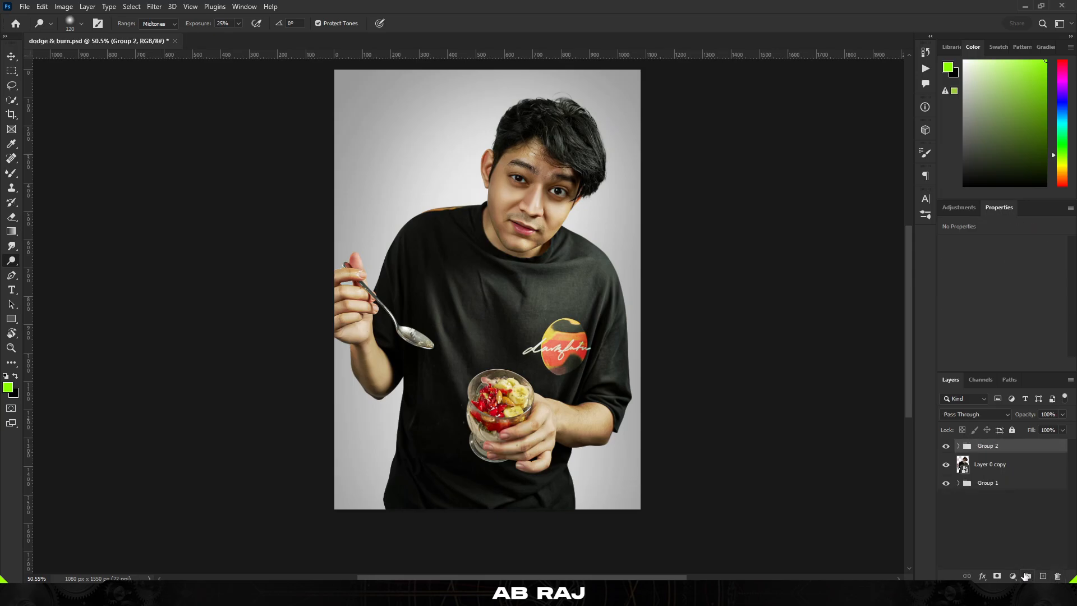
Toggle the new group's visibility to compare the retouch against the duplicate
{"action": "left_click", "coordinate": [946, 447]}
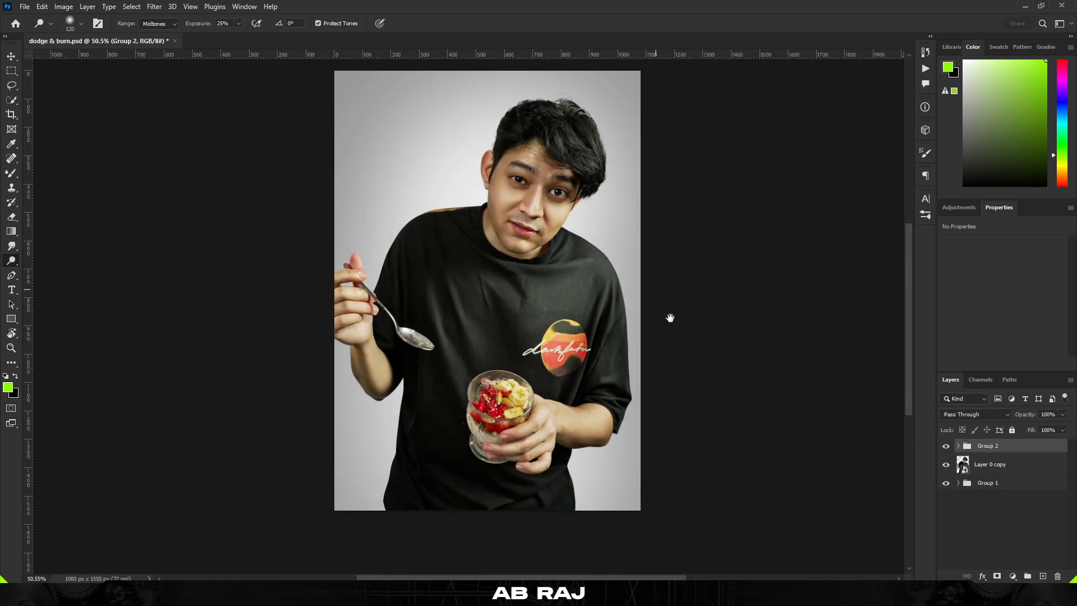
{"action": "left_click_drag", "start_coordinate": [670, 318], "coordinate": [687, 335]}
{"action": "scroll", "coordinate": [688, 335], "scroll_direction": "down", "scroll_amount": 6}
{"action": "scroll", "coordinate": [608, 349], "scroll_direction": "up", "scroll_amount": 7}
{"action": "left_click_drag", "start_coordinate": [492, 302], "coordinate": [557, 300]}
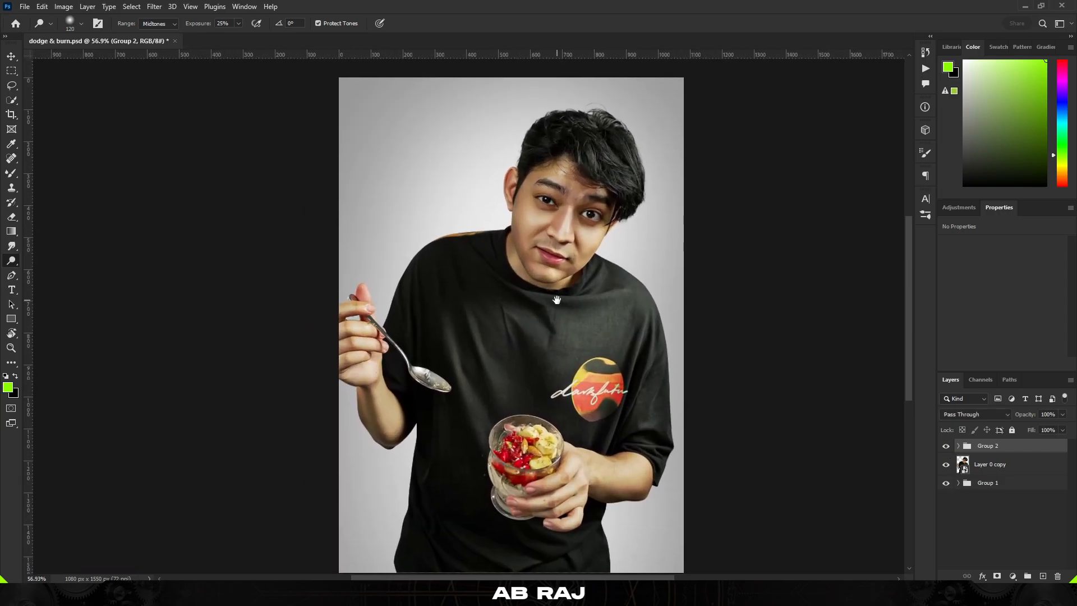
Add a Brightness/Contrast adjustment in the group with brightness 9 and contrast 3
{"action": "left_click", "coordinate": [958, 207]}
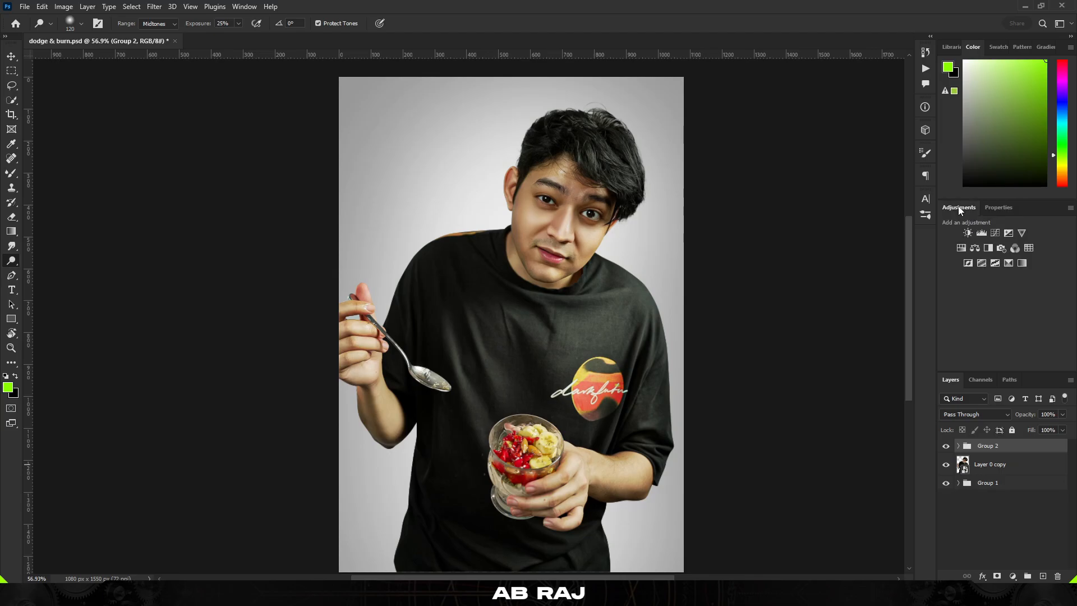
{"action": "left_click", "coordinate": [958, 445]}
{"action": "left_click", "coordinate": [1001, 465]}
{"action": "left_click", "coordinate": [971, 234]}
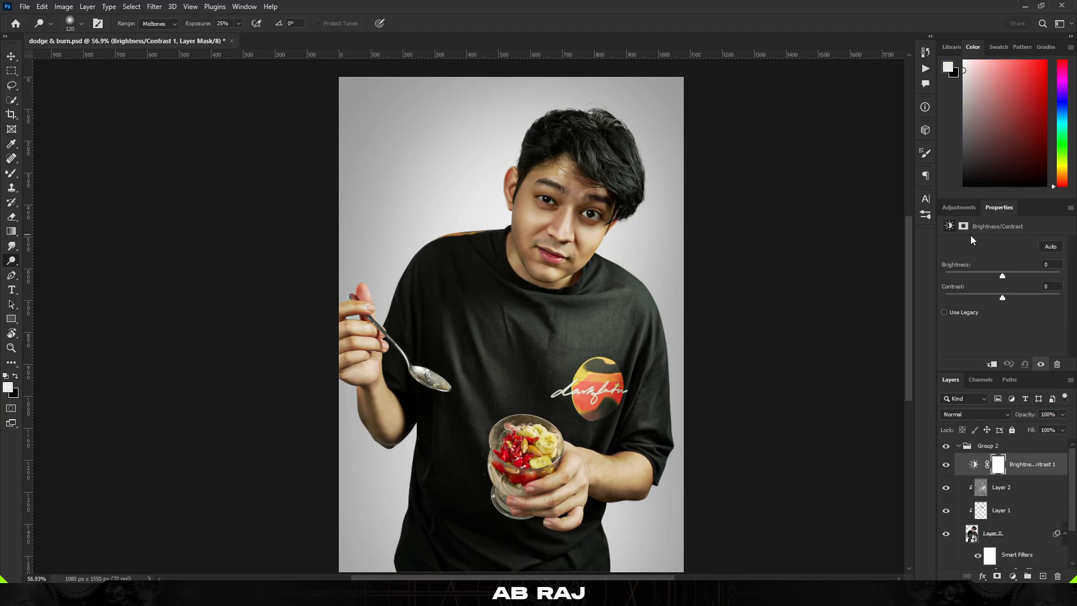
{"action": "left_click_drag", "start_coordinate": [1006, 276], "coordinate": [1006, 279]}
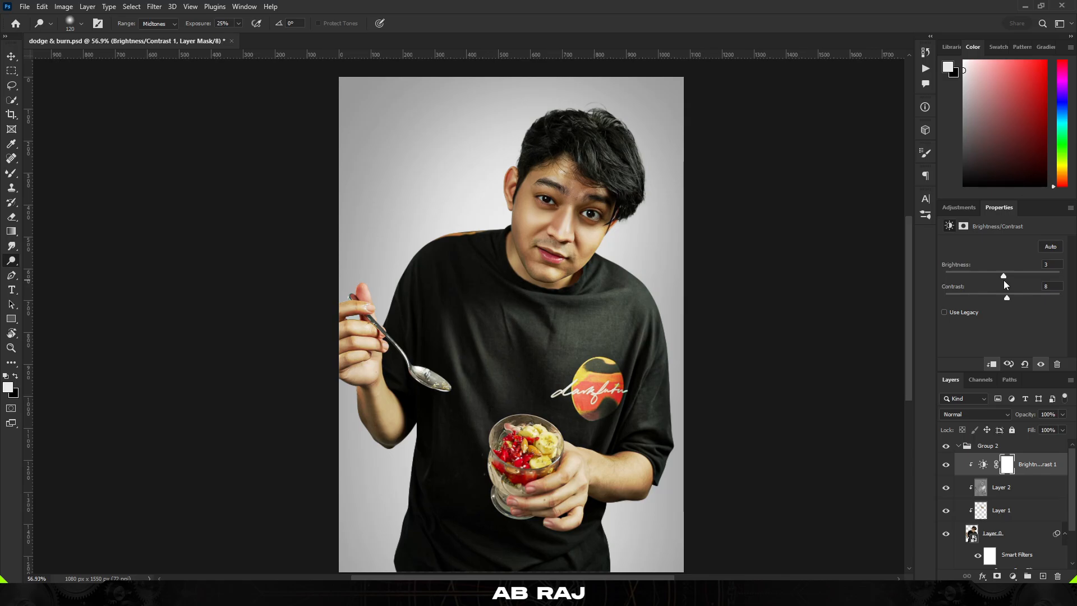
{"action": "mouse_move", "coordinate": [1004, 281]}
{"action": "left_mouse_down"}
{"action": "mouse_move", "coordinate": [1004, 301]}
{"action": "mouse_move", "coordinate": [1006, 277]}
{"action": "left_mouse_up"}
{"action": "scroll", "coordinate": [567, 219], "scroll_direction": "down", "scroll_amount": 3}
{"action": "scroll", "coordinate": [567, 220], "scroll_direction": "up", "scroll_amount": 3}
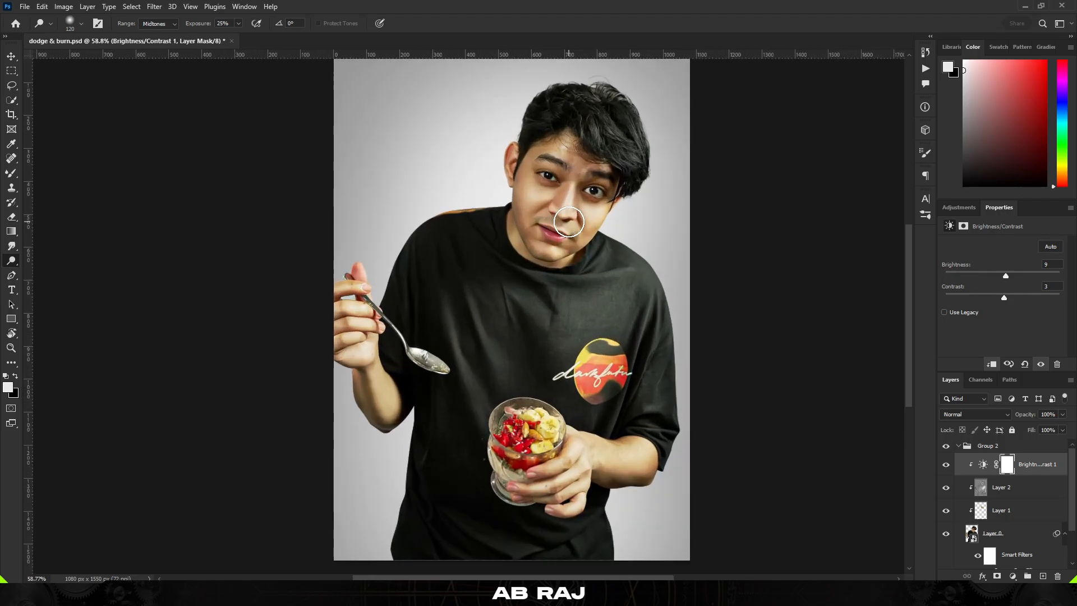
{"action": "right_click", "coordinate": [770, 295]}
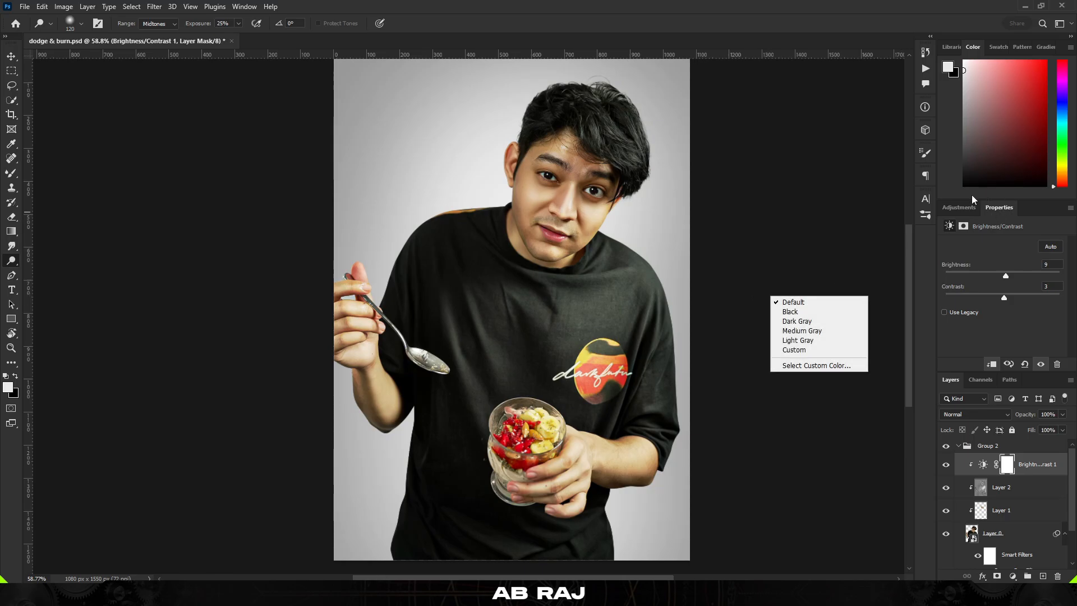
{"action": "left_click", "coordinate": [965, 203]}
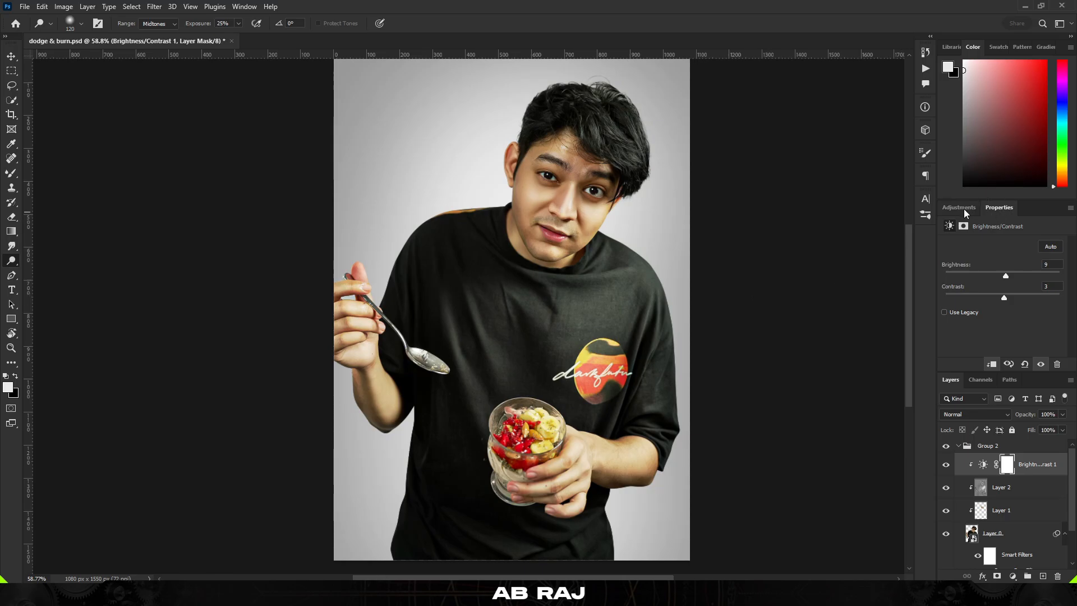
Add a clipped Color Balance adjustment with midtones set to red +6, magenta -2 and yellow -1
{"action": "left_click", "coordinate": [964, 209]}
{"action": "left_click", "coordinate": [973, 249]}
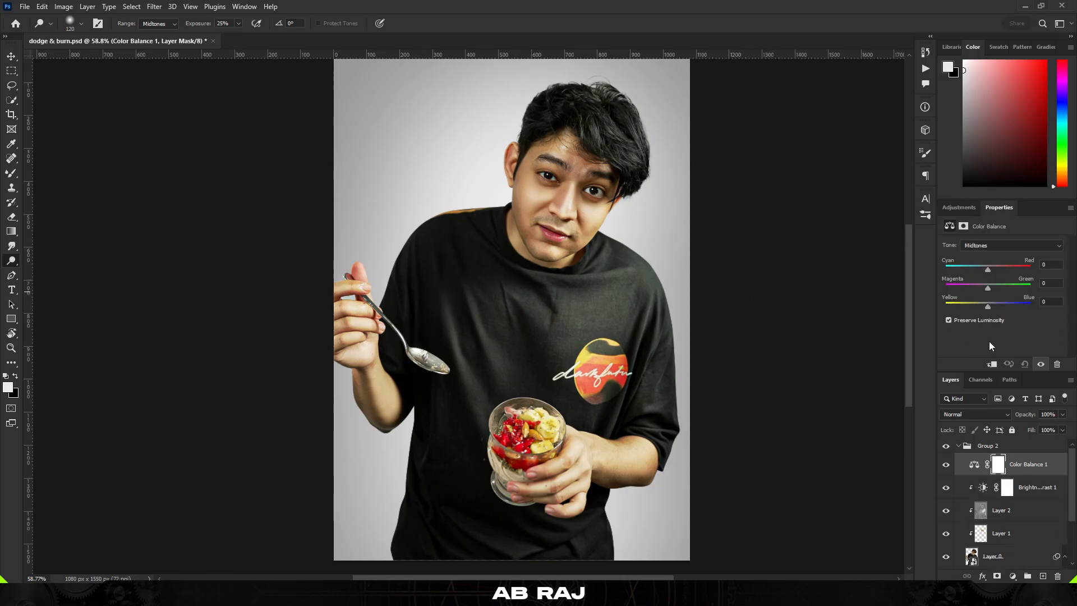
{"action": "left_click", "coordinate": [992, 364]}
{"action": "mouse_move", "coordinate": [987, 288]}
{"action": "left_mouse_down"}
{"action": "mouse_move", "coordinate": [989, 273]}
{"action": "mouse_move", "coordinate": [988, 308]}
{"action": "left_mouse_up"}
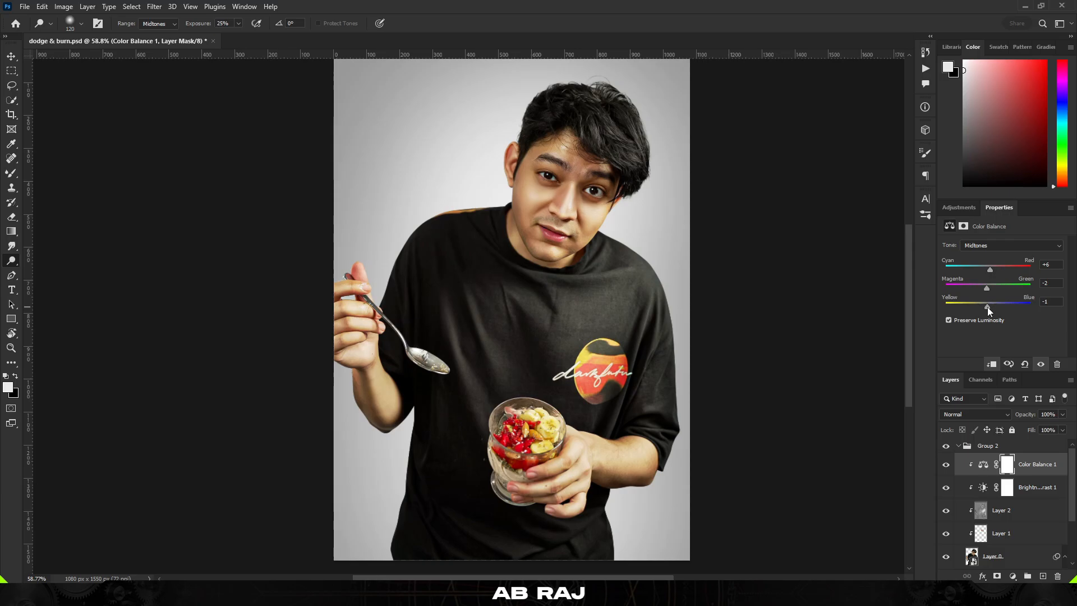
Add a clipped Vibrance adjustment and nudge its vibrance slider
{"action": "left_click", "coordinate": [960, 207]}
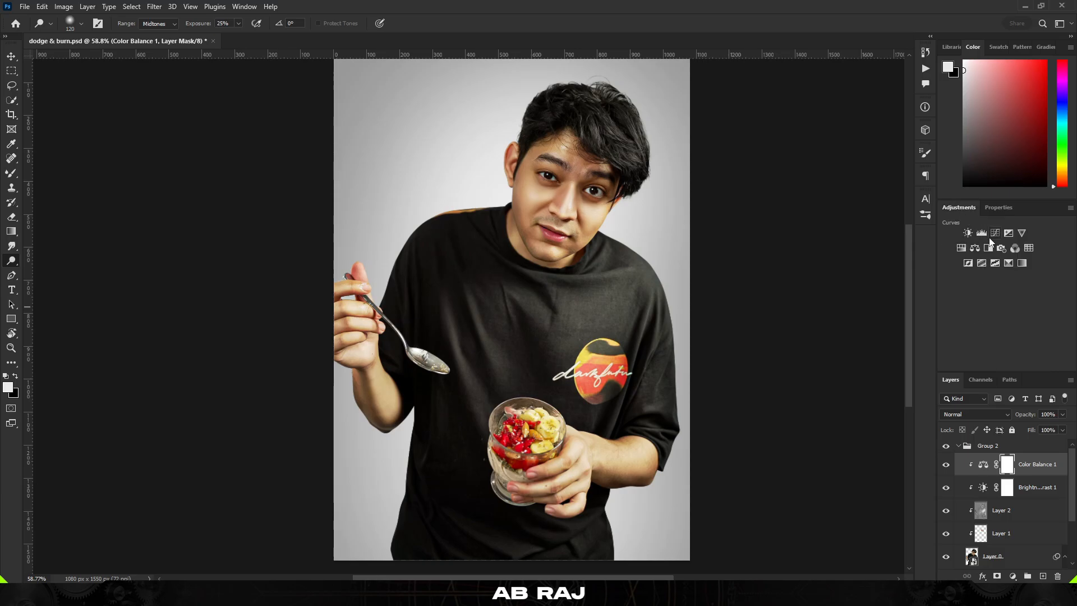
{"action": "left_click", "coordinate": [1021, 233]}
{"action": "left_click", "coordinate": [992, 364]}
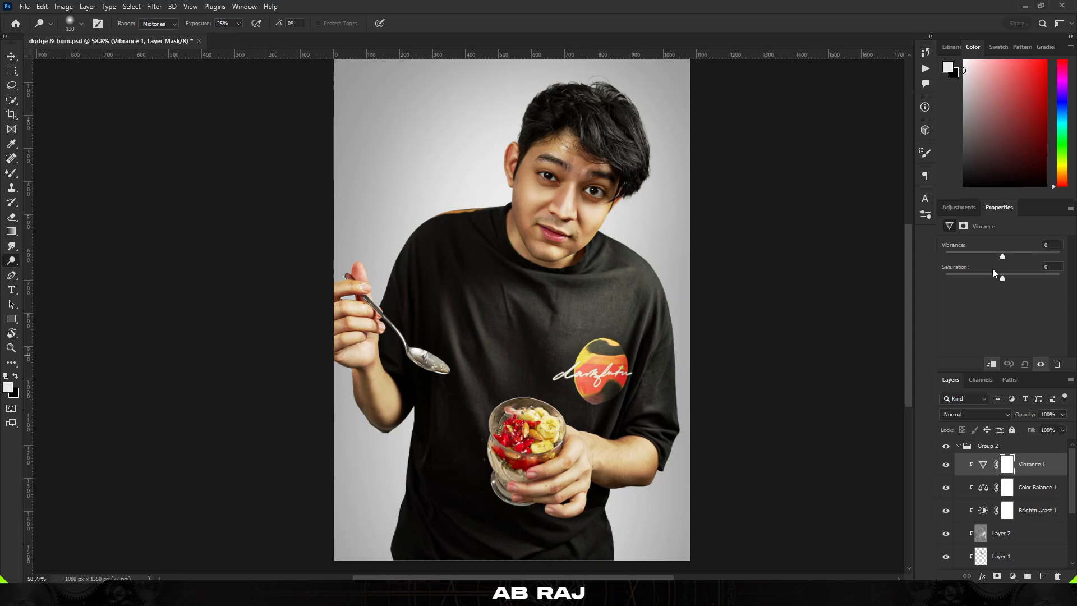
{"action": "left_click_drag", "start_coordinate": [1003, 257], "coordinate": [999, 260]}
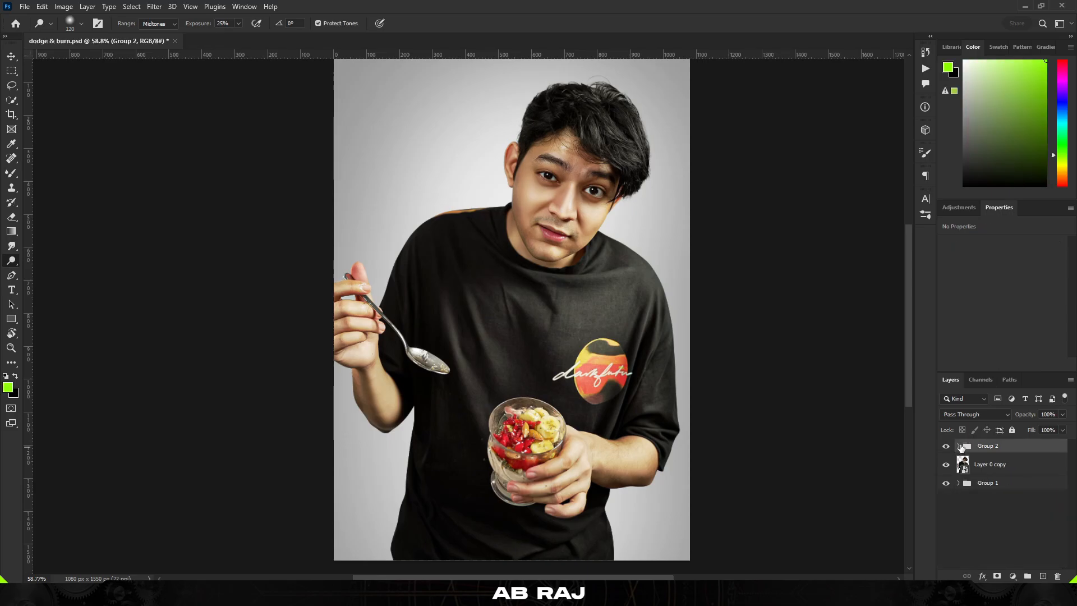
Toggle Group 2 off and on to compare before and after, then select the duplicate layer
{"action": "scroll", "coordinate": [560, 310], "scroll_direction": "down", "scroll_amount": 3}
{"action": "scroll", "coordinate": [560, 310], "scroll_direction": "up", "scroll_amount": 3}
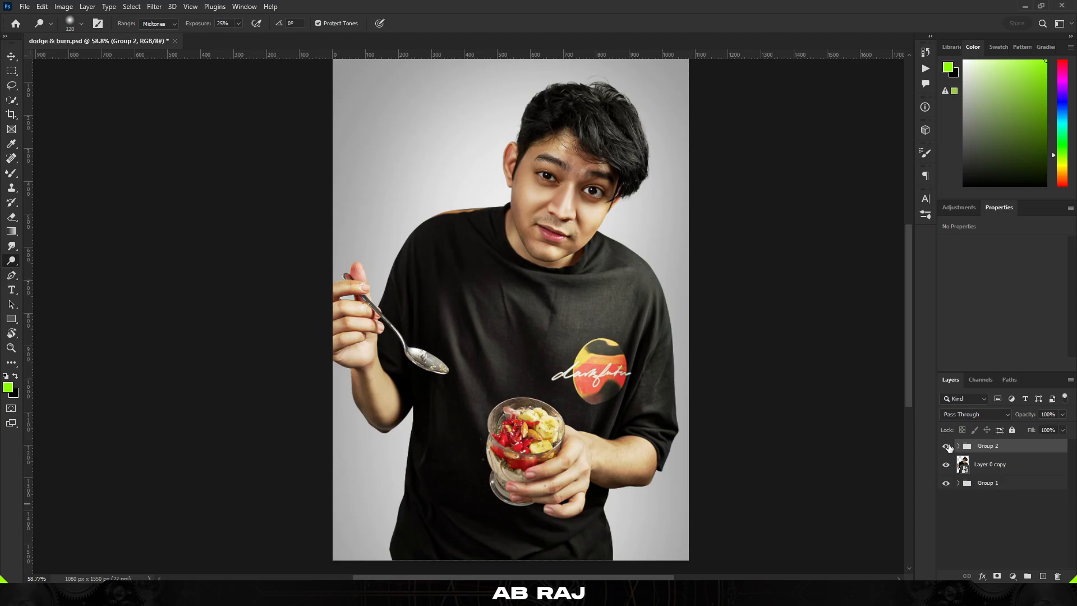
{"action": "left_click", "coordinate": [947, 446]}
{"action": "left_click", "coordinate": [947, 446]}
{"action": "left_click", "coordinate": [963, 464]}
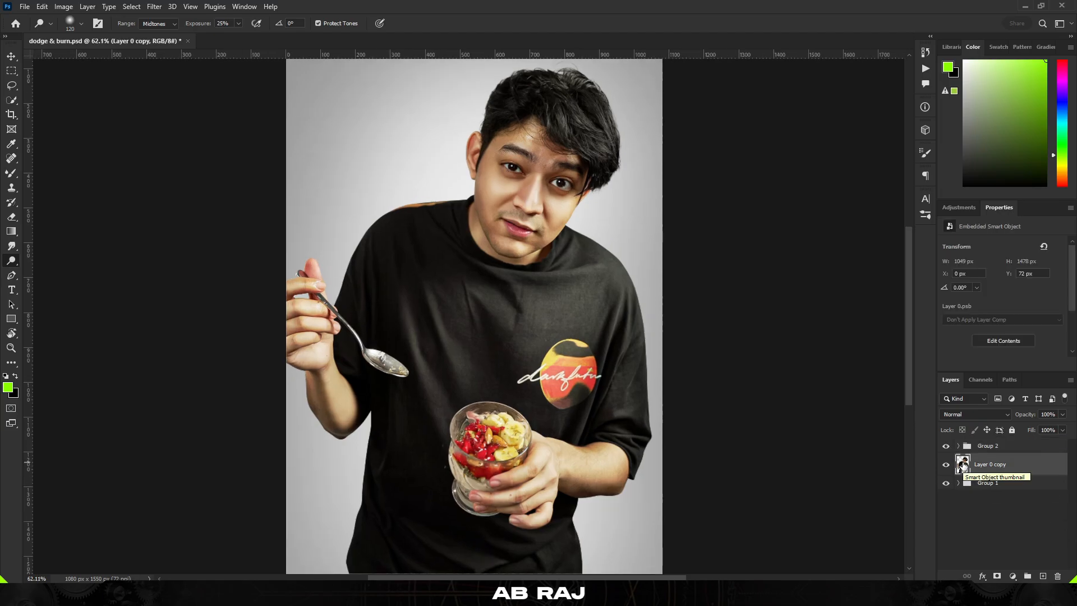